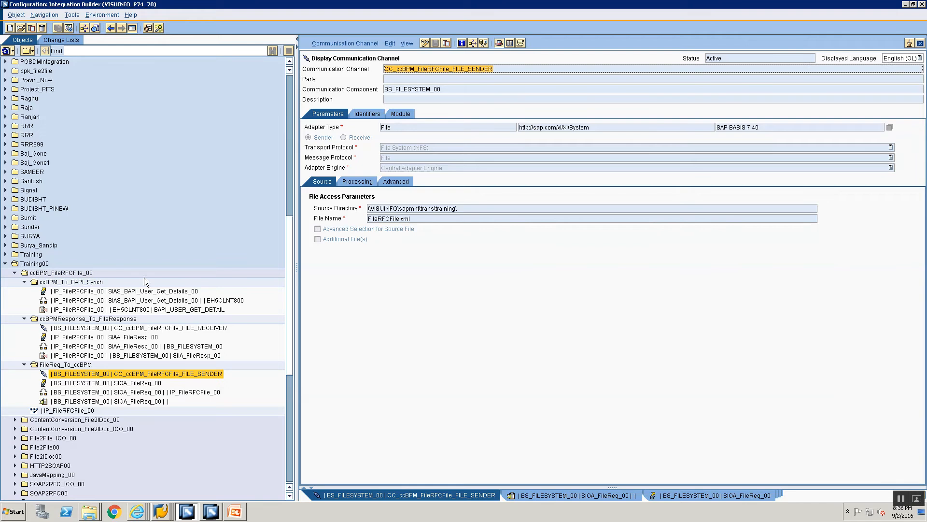
- Create a folder named ccBPM_FileRFCFile_Multi_00 under the Training00 folder
mouse_move(95, 358)
click(27, 264)
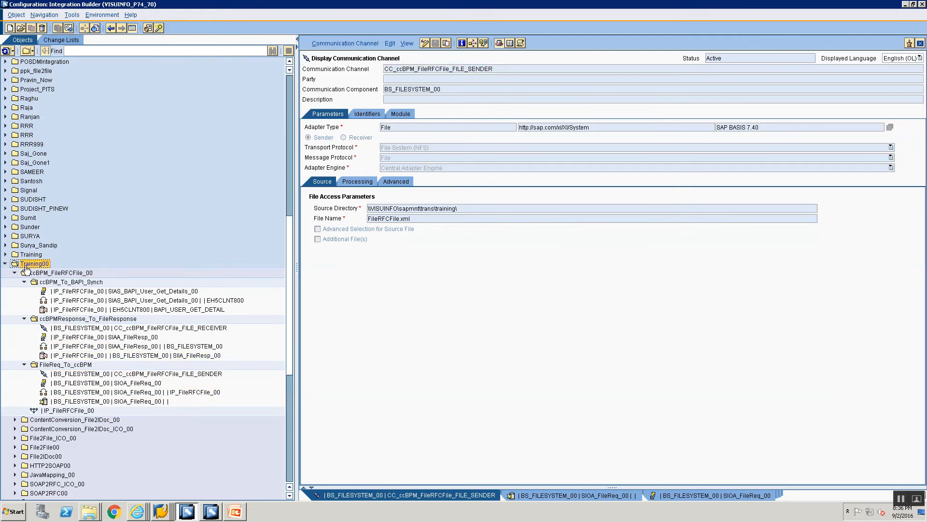
right_click(26, 266)
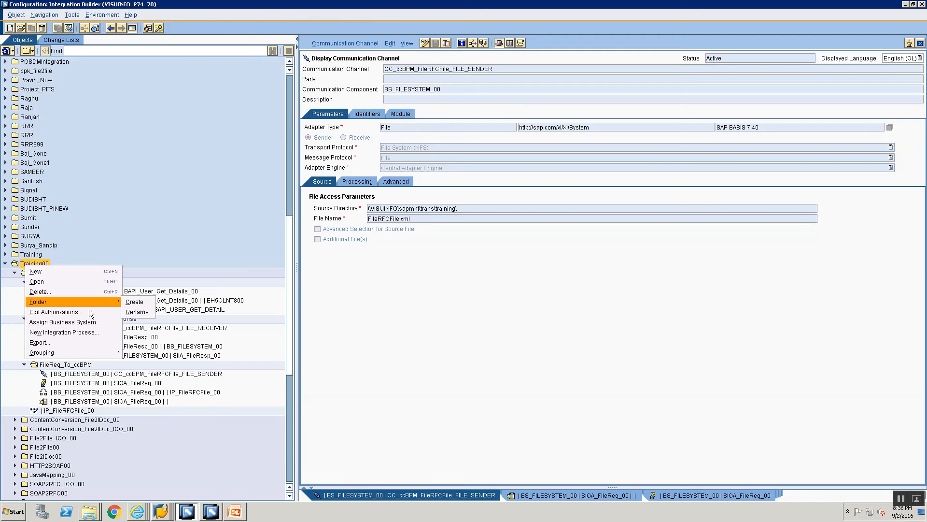
click(133, 302)
text(ccBP)
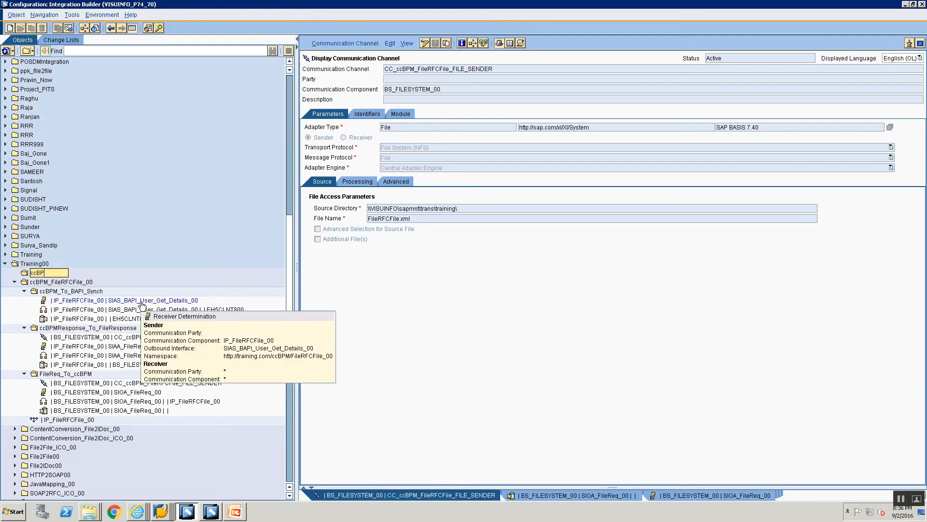
text(M_F)
text(ileRFCFile)
text(_)
text(Mu)
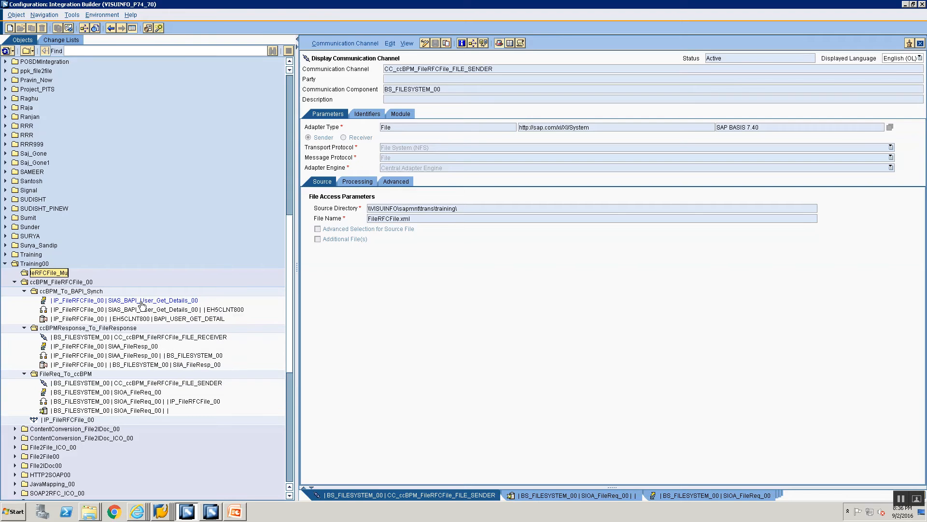
text(lti_00)
key(Return)
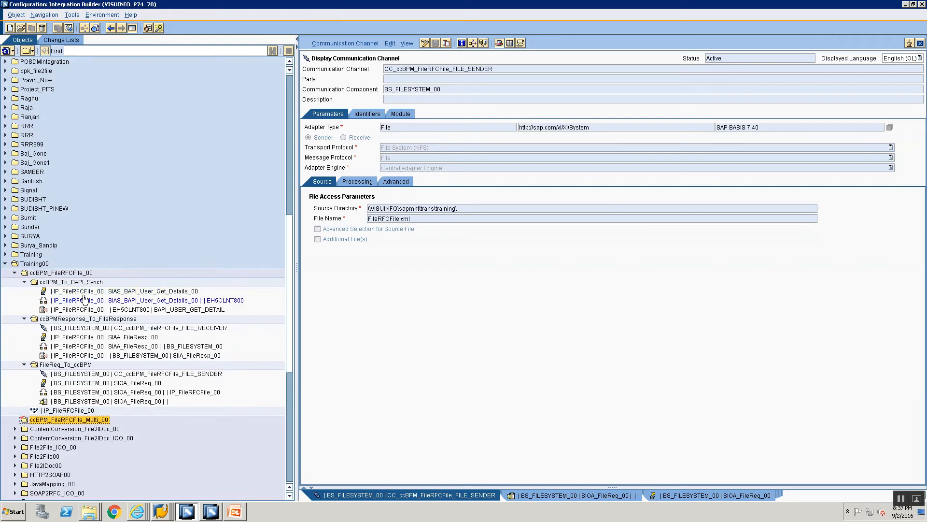
right_click(68, 419)
mouse_move(100, 440)
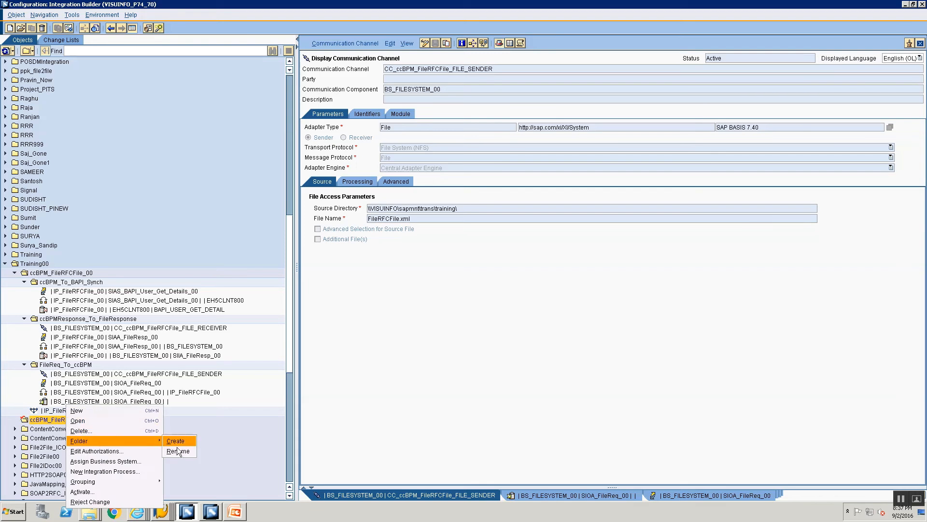
click(177, 447)
key(ctrl+x)
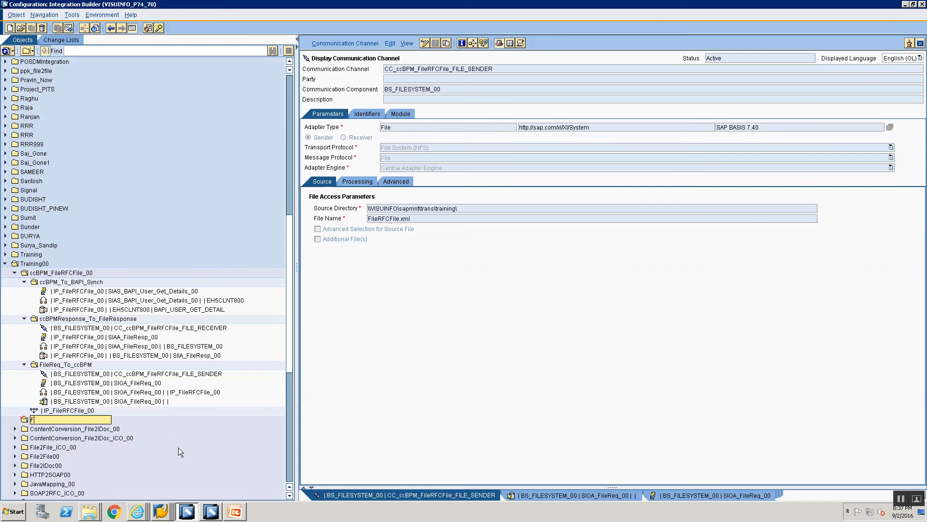
key(Escape)
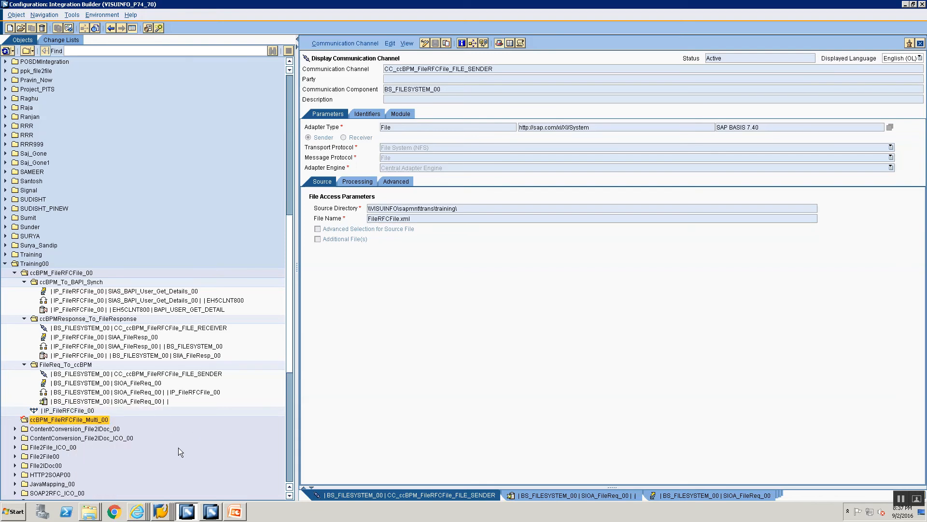
- Create a subfolder named FileReq_To_ccBPM inside ccBPM_FileRFCFile_Multi_00
right_click(99, 419)
mouse_move(145, 441)
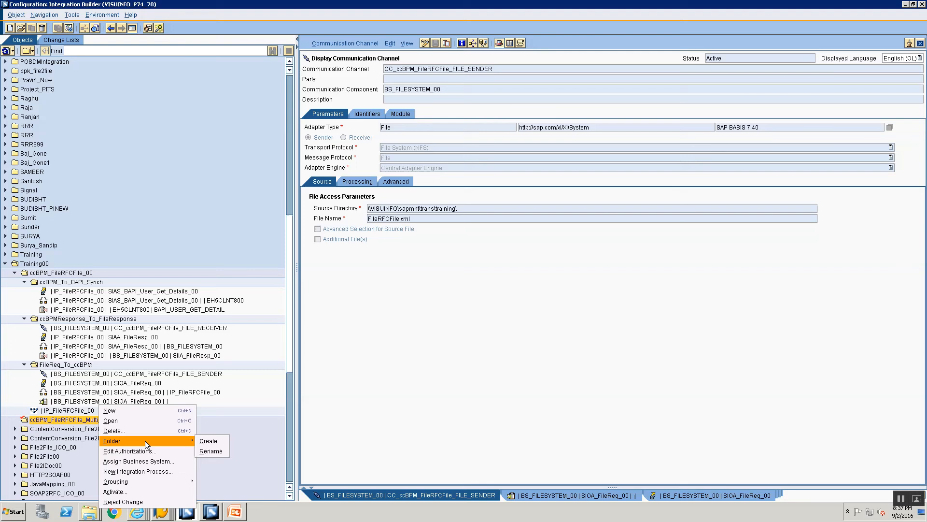
click(215, 443)
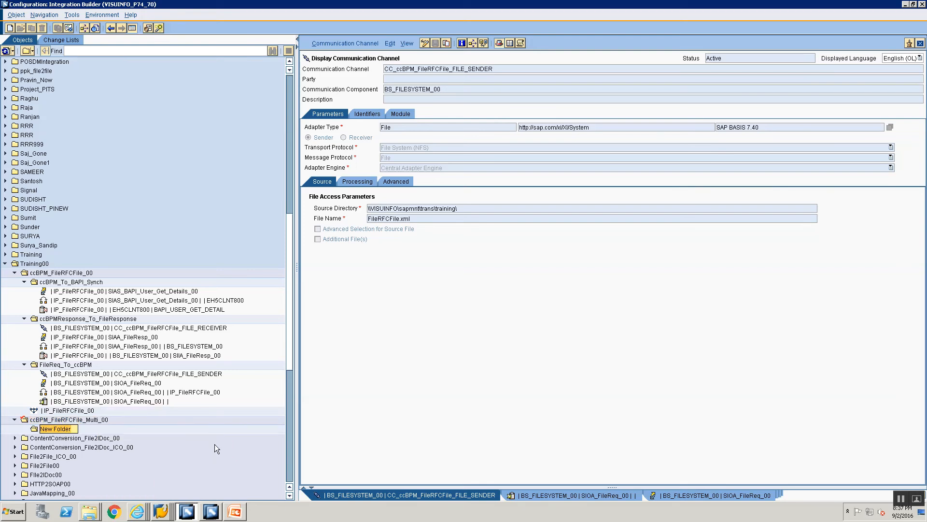
text(FileReq_To_ccBPM)
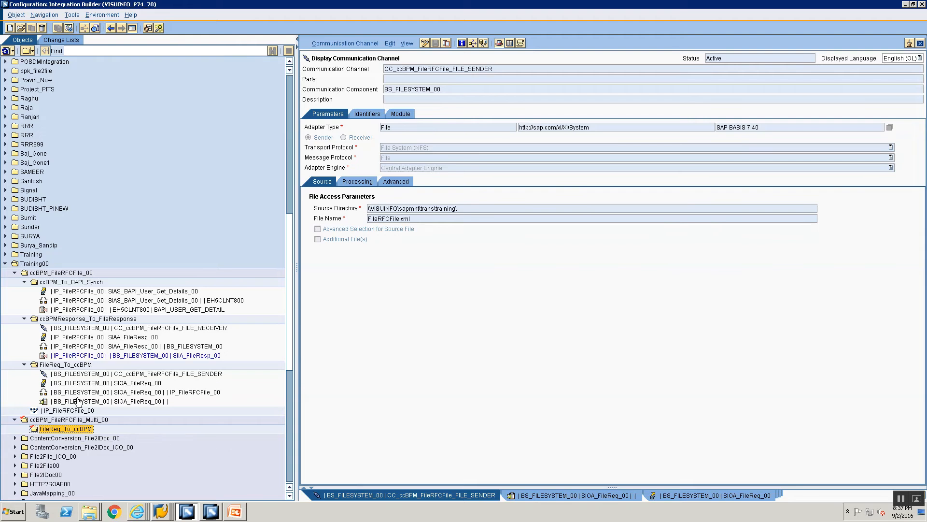
- Start a new communication channel object in the new FileReq_To_ccBPM folder with communication component BS_FILESYSTEM_00
right_click(65, 428)
click(91, 411)
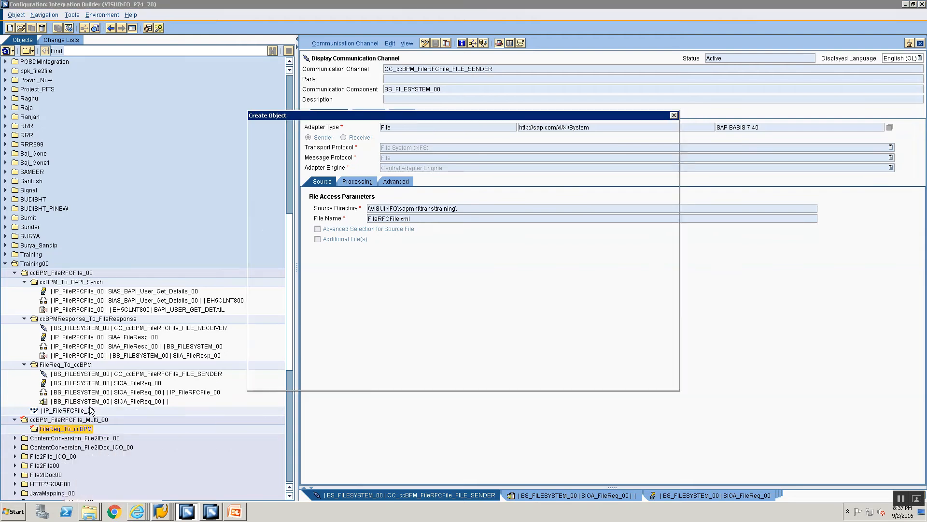
click(324, 172)
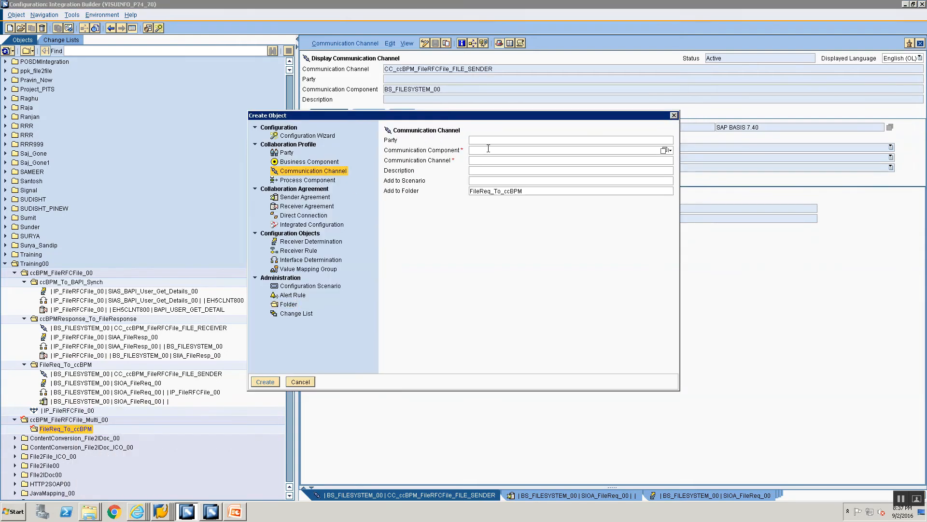
text(BS)
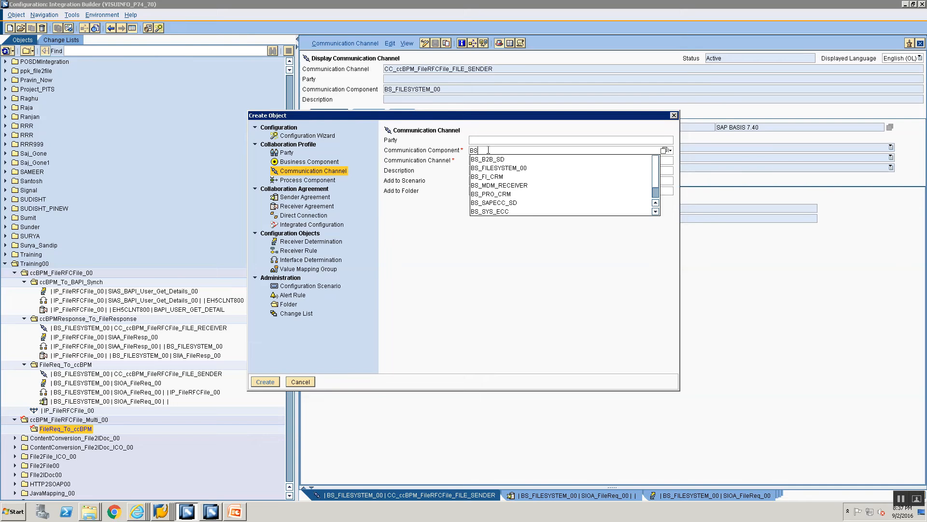
key(Down)
key(Down)
key(Return)
key(Tab)
- Name the communication channel CC_ccBPM_FileRFCFile_Multi_FILE_SENDER, based on the existing file sender channel name, and create it
text(CC)
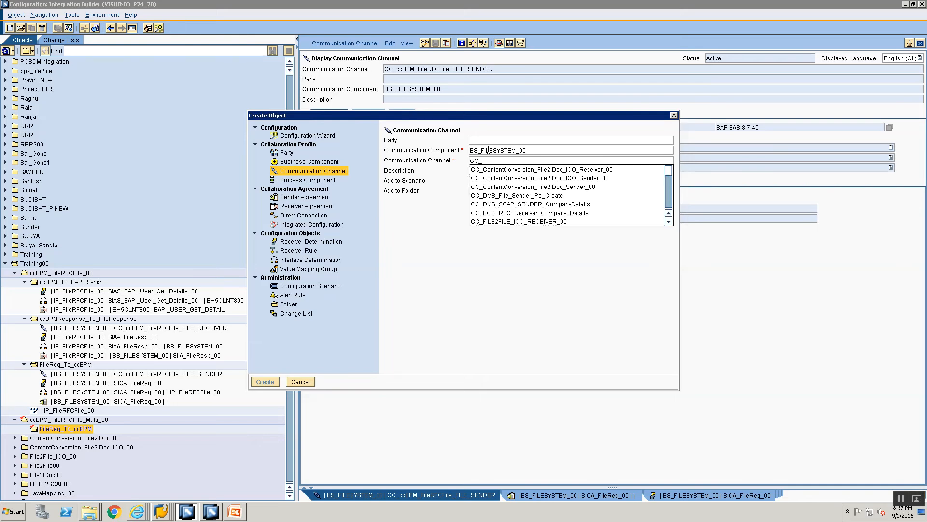
text(_cc)
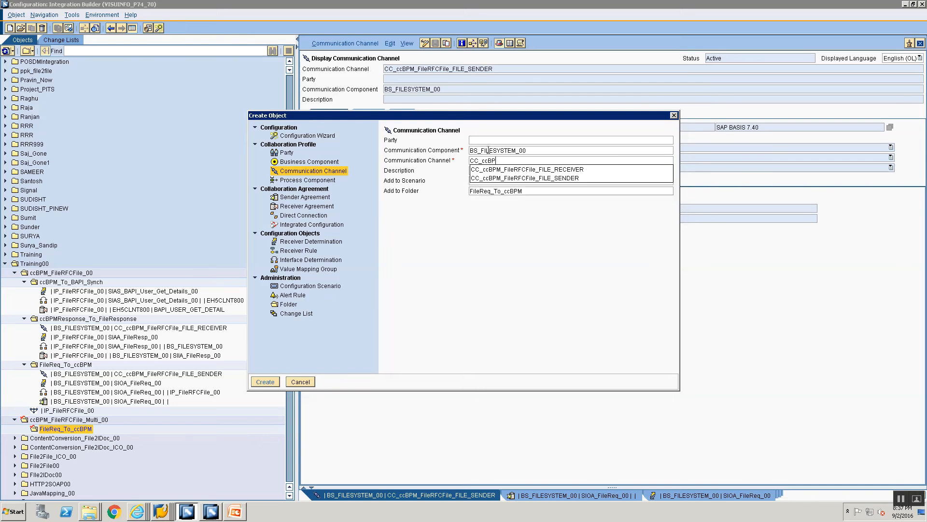
text(BP)
key(Down)
key(Down)
key(Return)
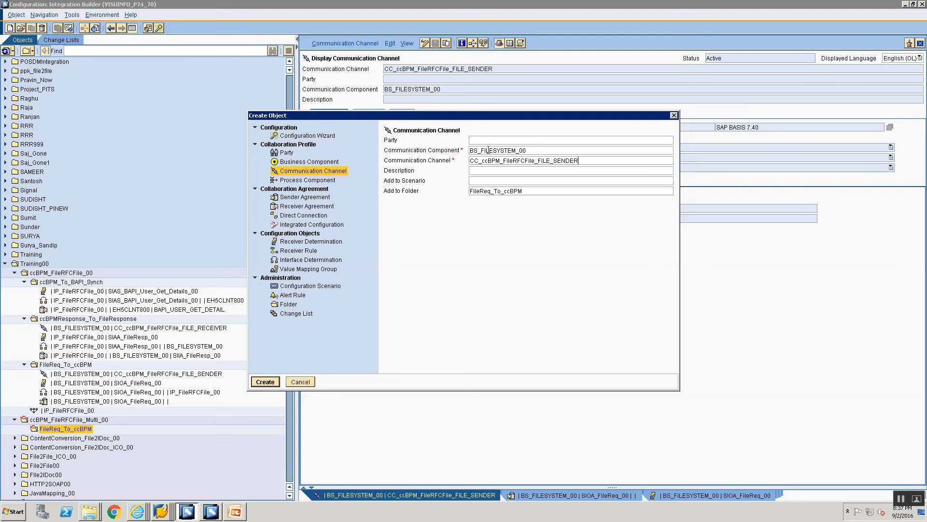
click(536, 160)
text(_Multi_)
key(Return)
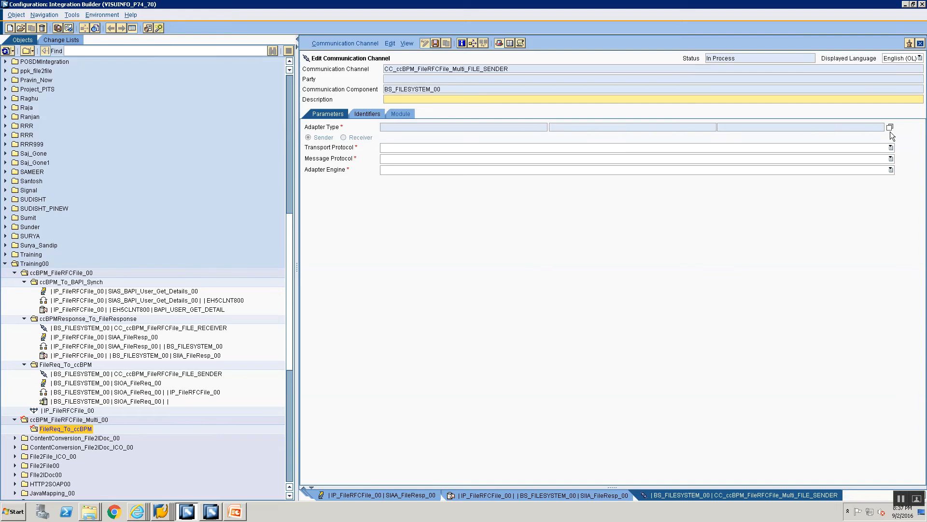
- Assign the File adapter type from SAP BASIS 7.40 to the communication channel
click(890, 128)
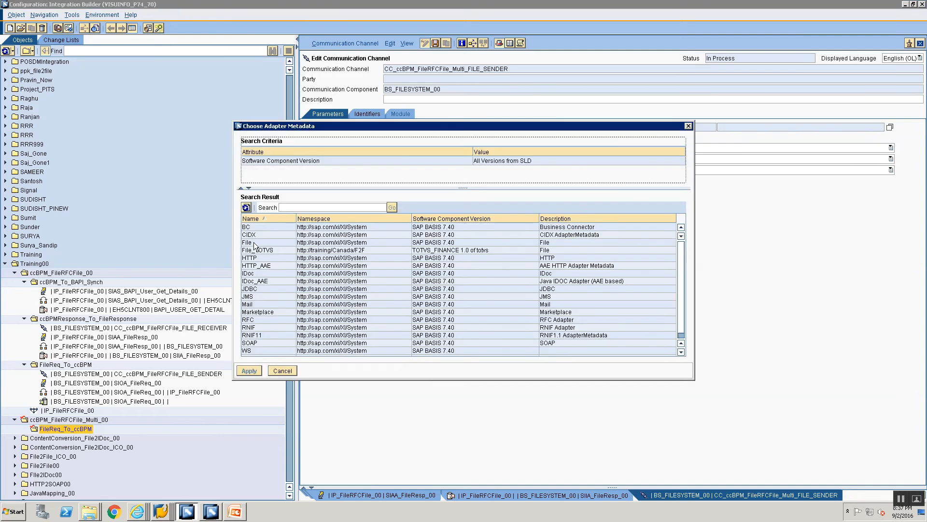
click(255, 243)
click(249, 370)
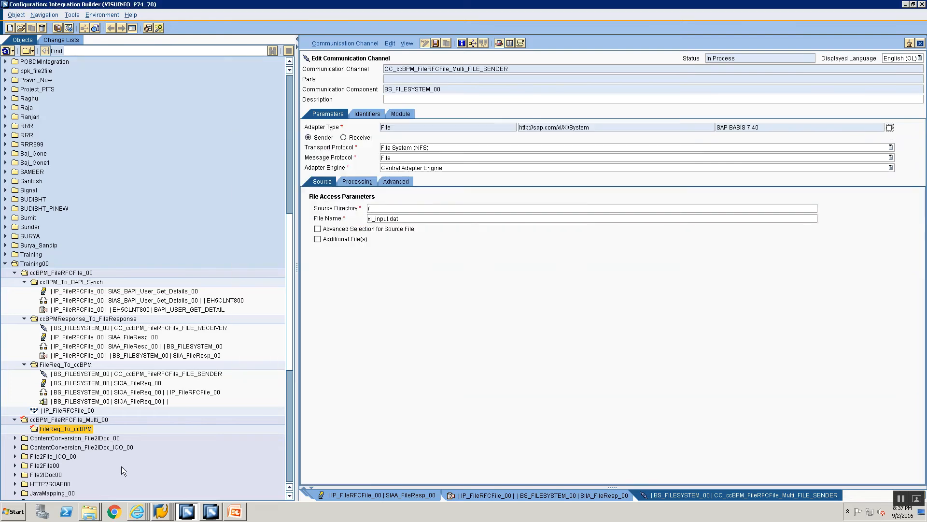
- Open cg3z.txt from the Training folder in Windows Explorer and select the path \\VISUINFO\sapmnt\trans\training\ for copying
click(95, 514)
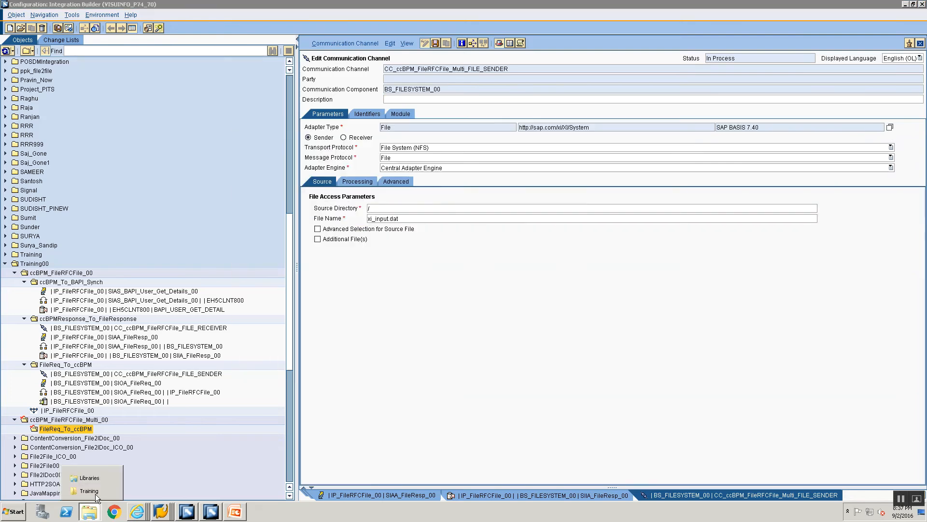
click(92, 490)
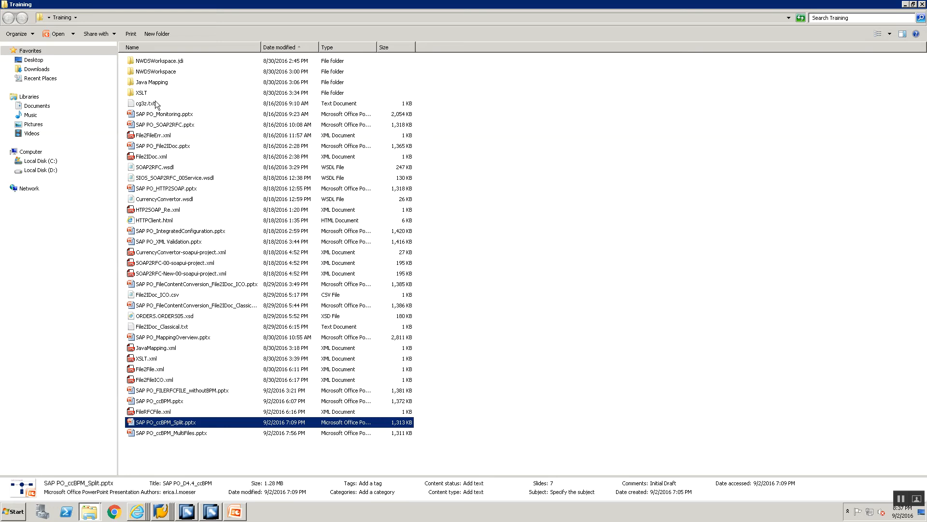
double_click(154, 104)
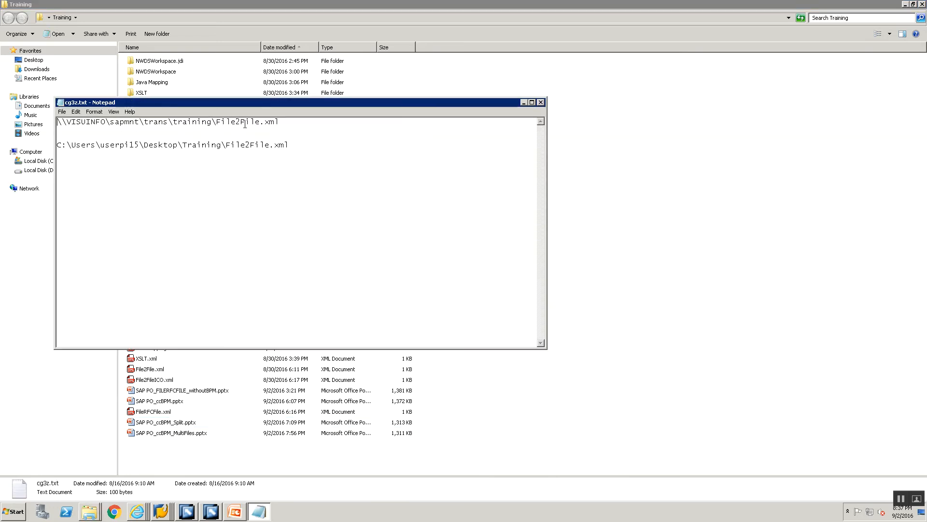
drag(218, 123, 62, 111)
key(ctrl+c)
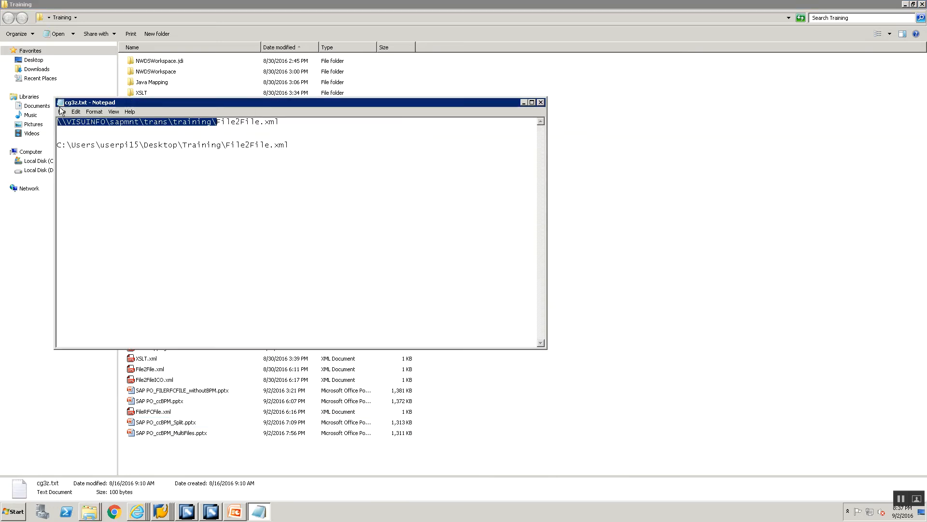
- Switch back to Integration Builder and set the channel's source directory to the copied path \\VISUINFO\sapmnt\trans\training\
key(alt+Tab)
key(alt+Tab)
key(Tab)
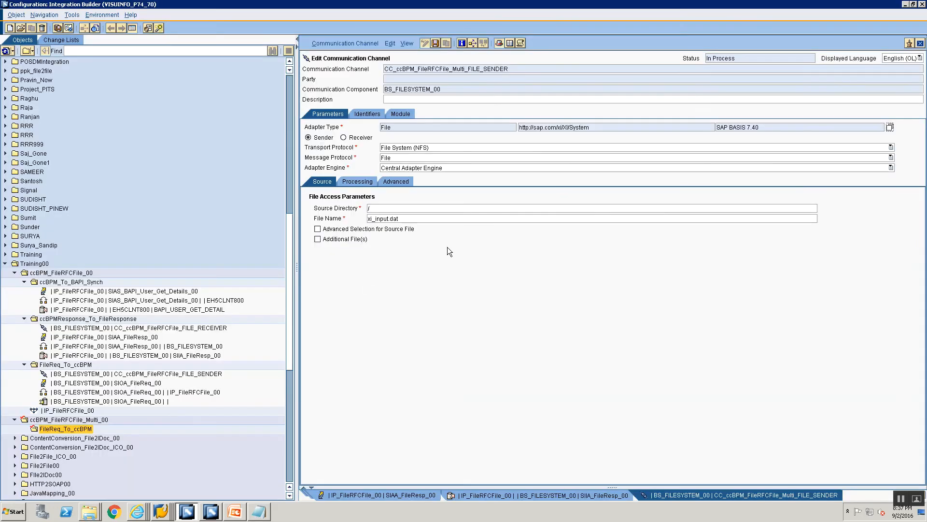
click(462, 208)
key(ctrl+a)
key(ctrl+v)
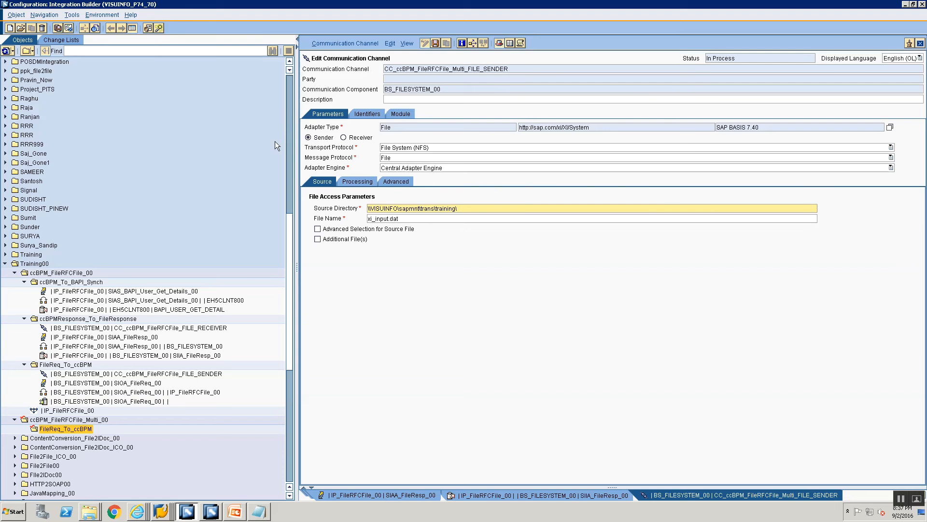
- Set the channel's source file name to FileRFCFile_Multi.xml
click(405, 219)
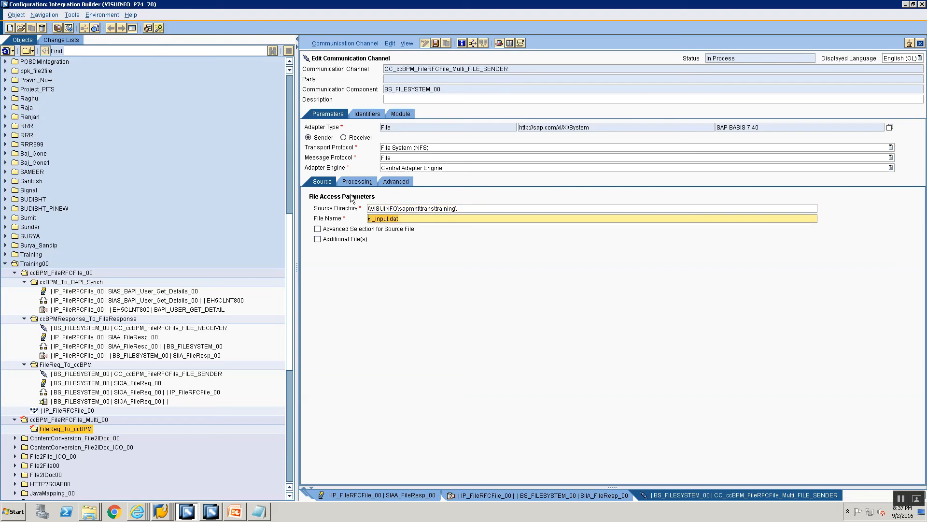
key(ctrl+a)
text(FileRFCFile_Multi.xml)
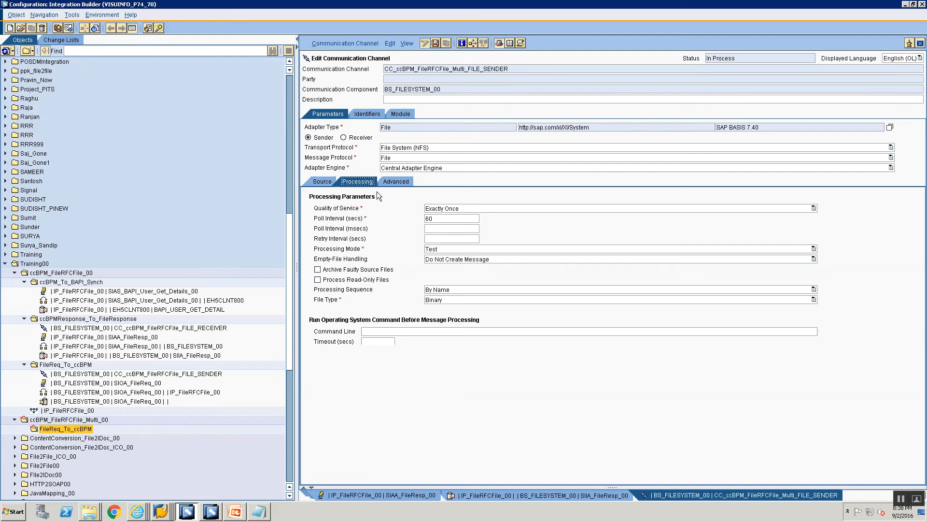
- Set the channel's processing mode to Delete, check the advanced and source settings, and save the channel
click(358, 181)
click(440, 249)
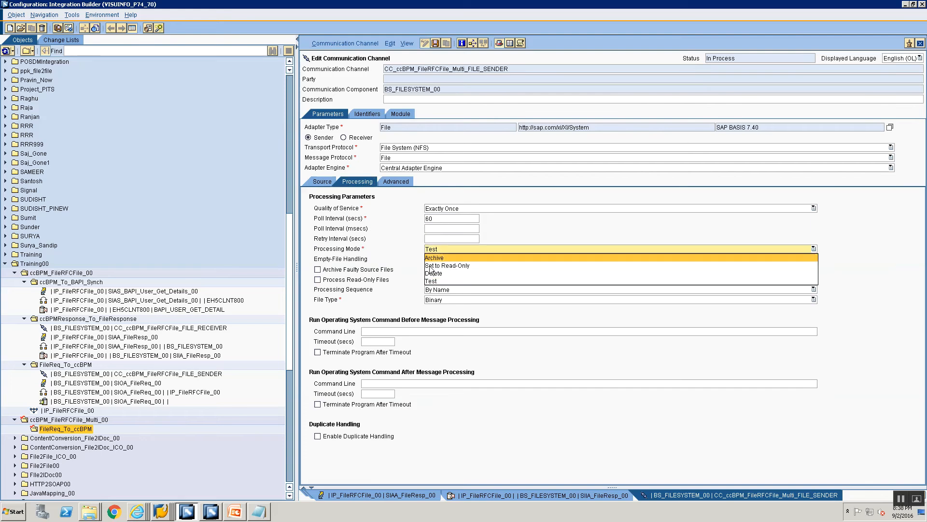
click(435, 272)
click(395, 182)
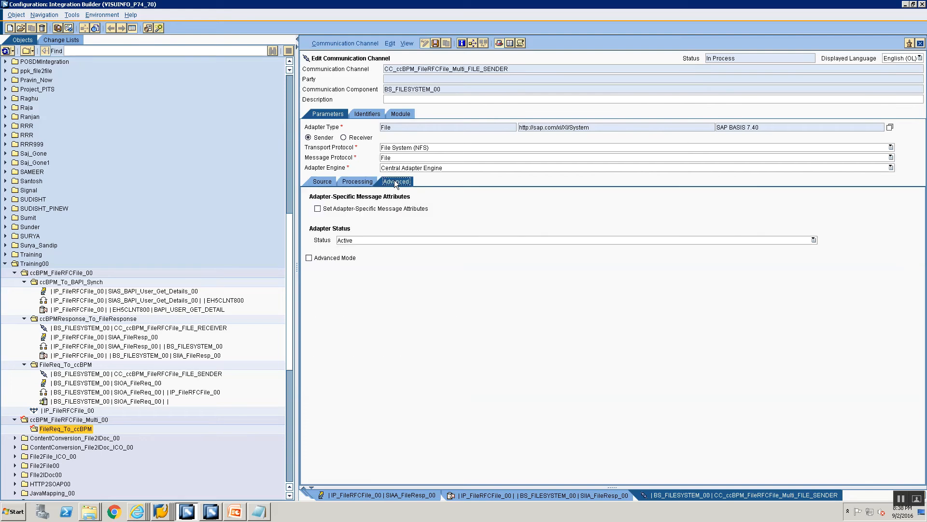
click(320, 182)
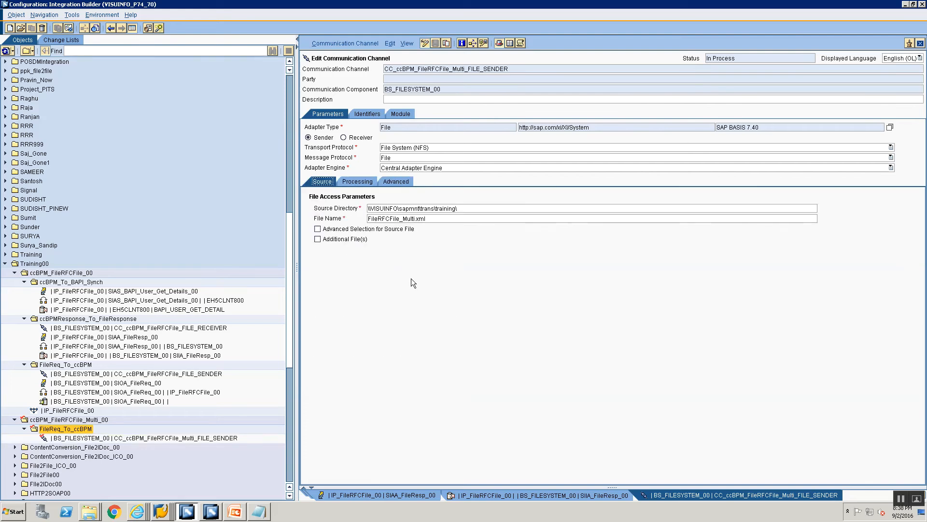
- Start a new communication channel in the FileReq_To_ccBPM folder of ccBPM_FileRFCFile_Multi_00, using communication component BS_FILESYSTEM_00
right_click(77, 429)
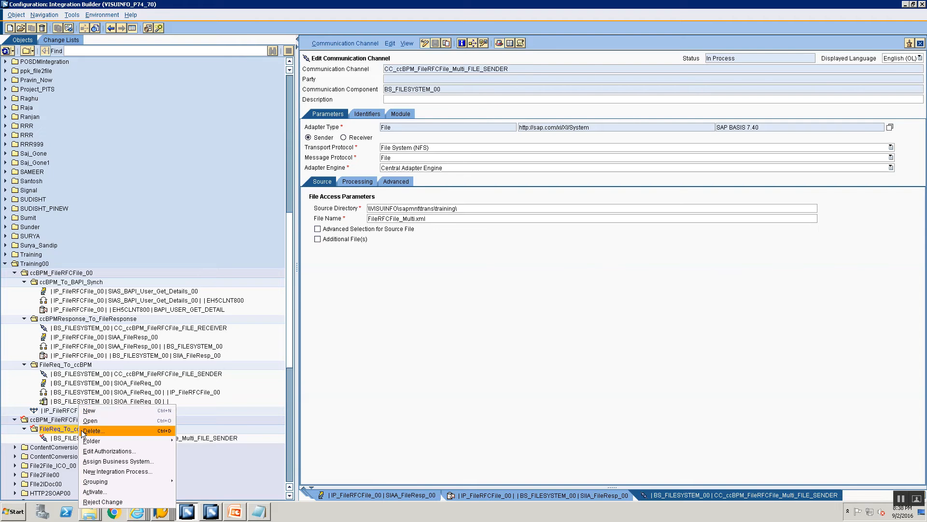
click(90, 410)
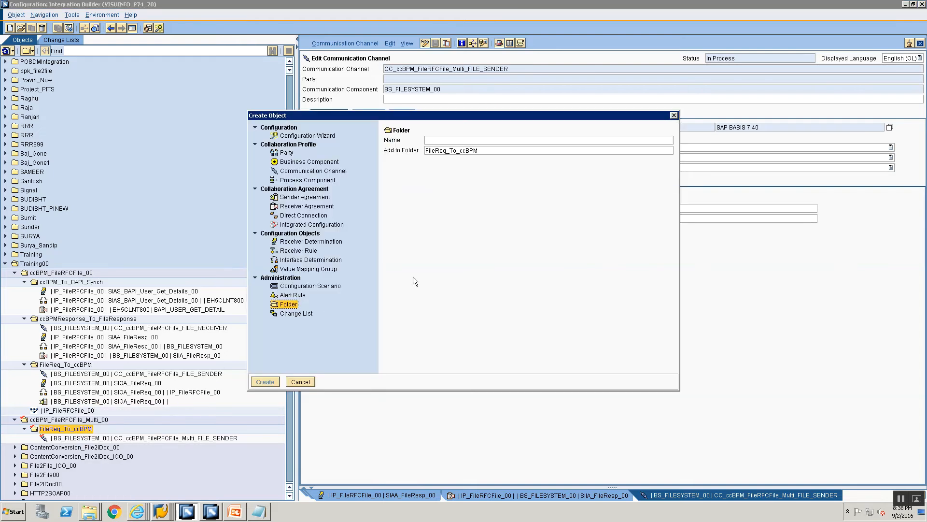
click(313, 170)
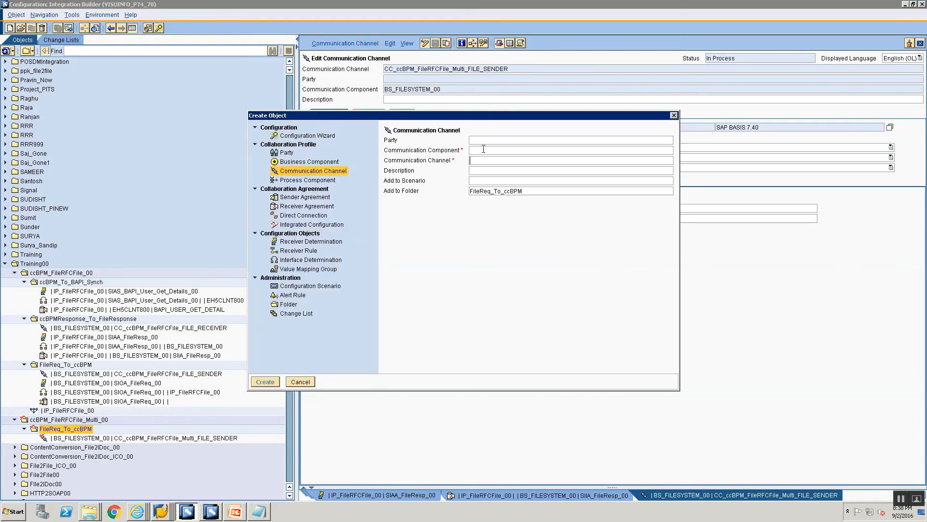
click(486, 150)
text(BS)
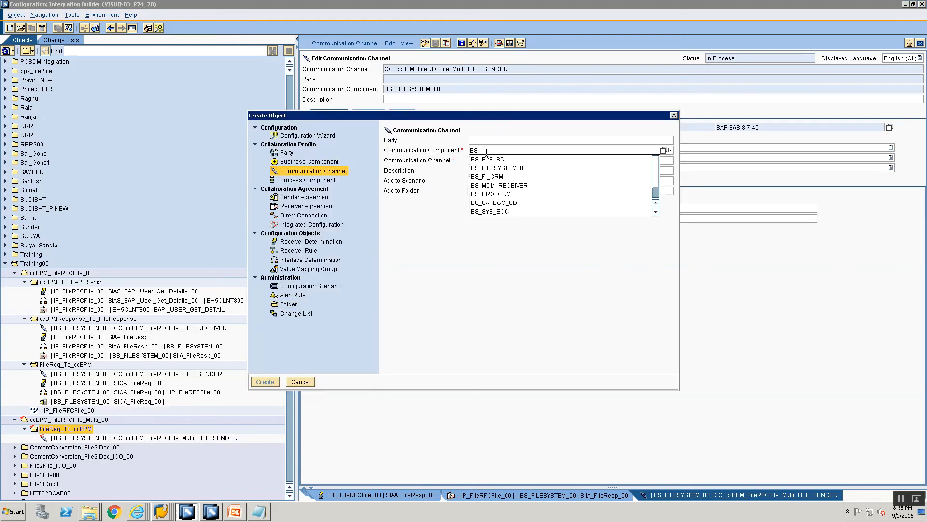
text(_F)
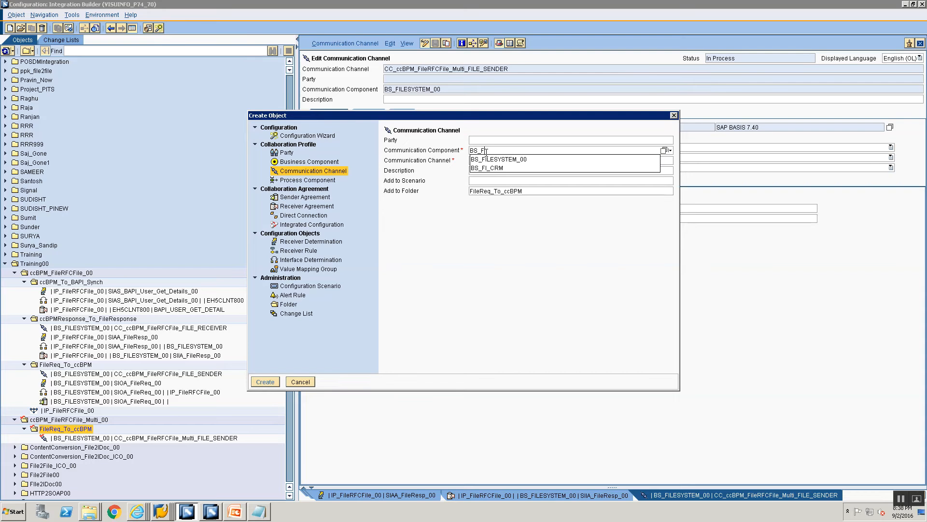
key(Down)
key(Return)
key(Tab)
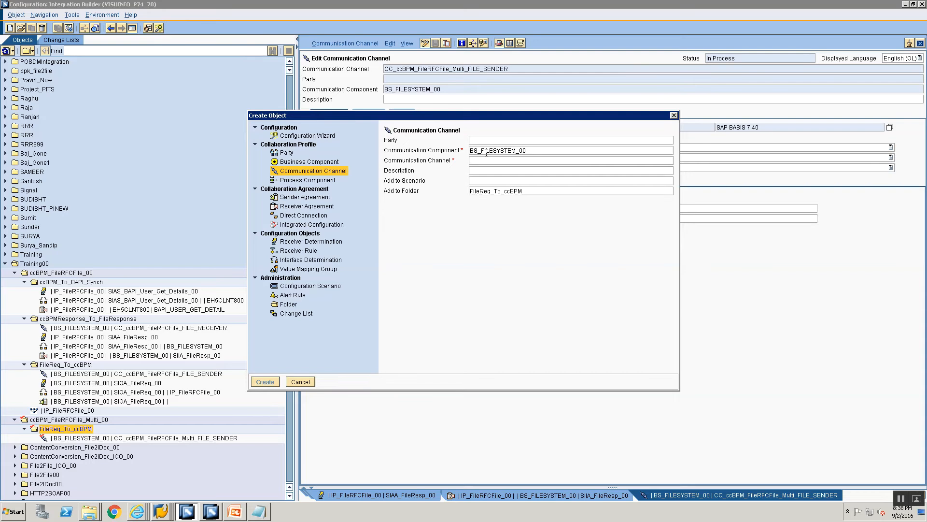
- Name the channel CC_ccBPM_FileRFCFile_multi_FILE_RECEIVER and create it
text(CC_)
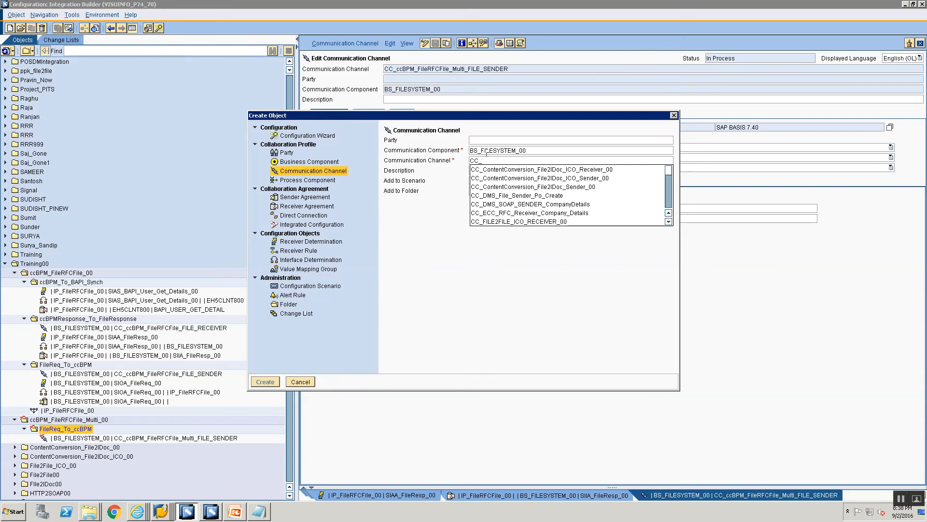
text(cc)
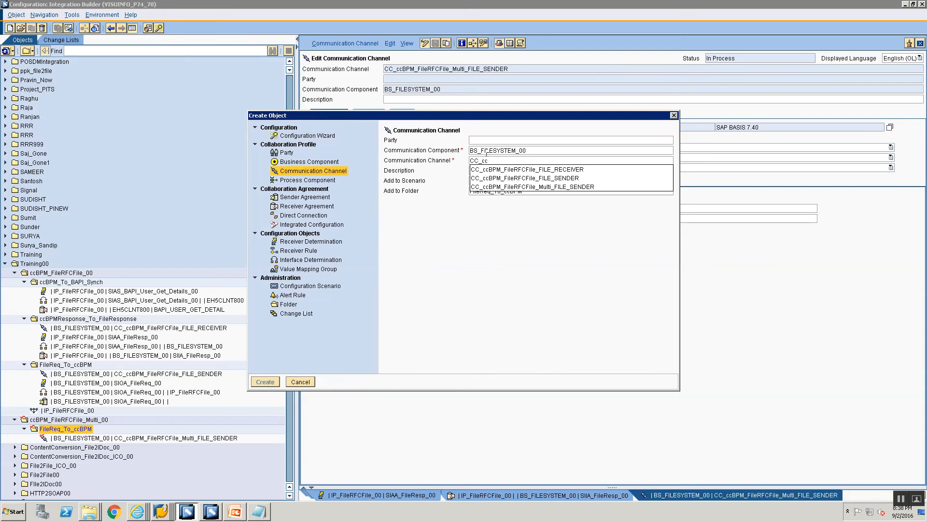
key(Down)
key(Return)
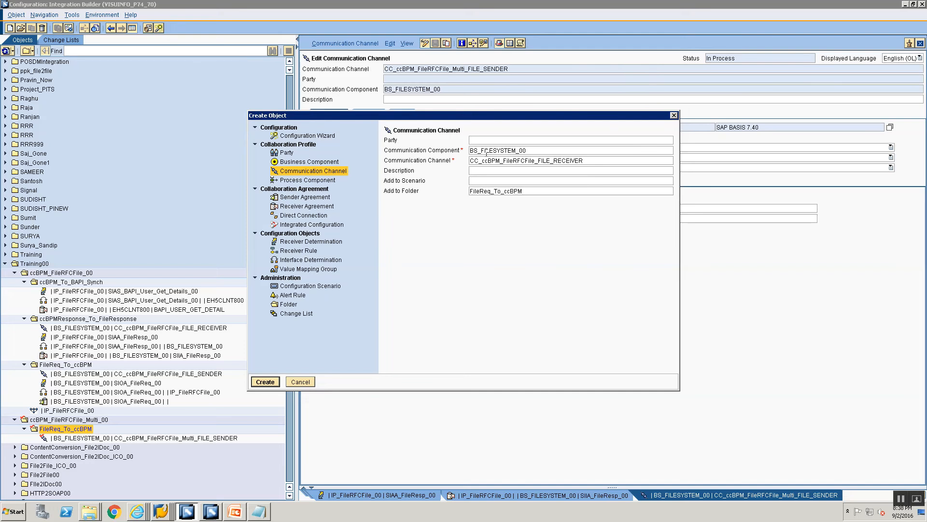
text(_multi_)
key(Return)
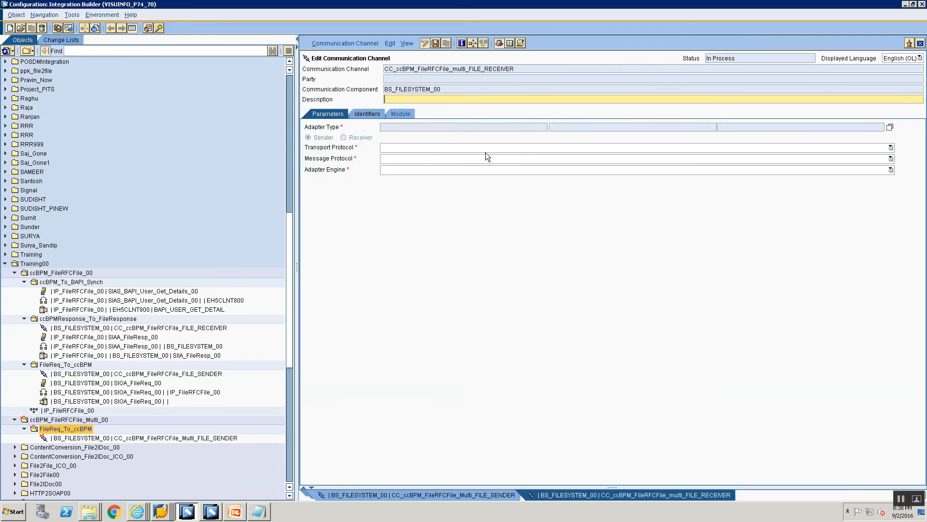
- Assign the File adapter from SAP BASIS 7.40 to the new channel and make it a receiver
click(891, 127)
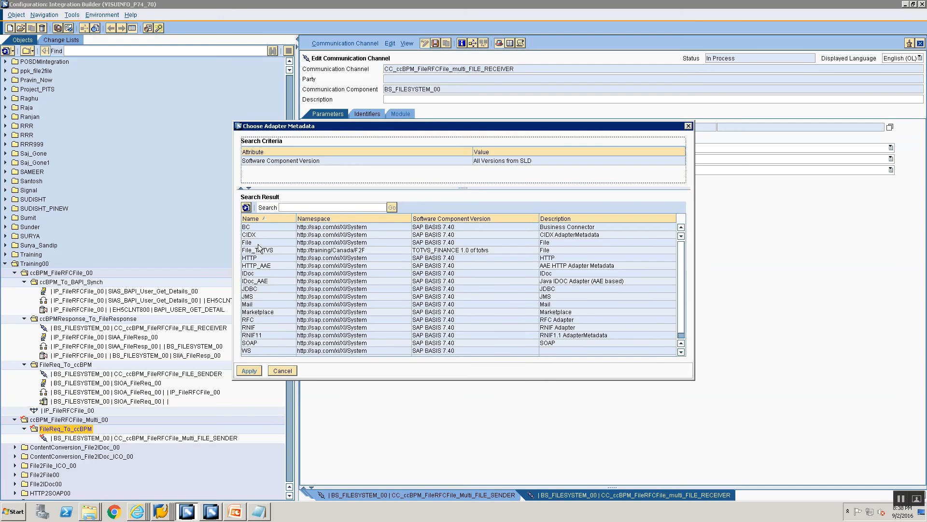
click(250, 236)
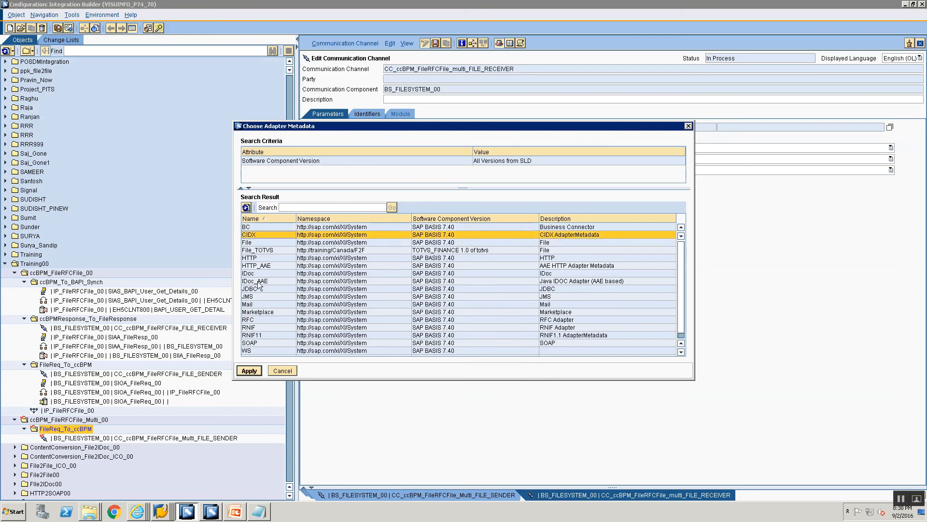
click(251, 243)
click(249, 370)
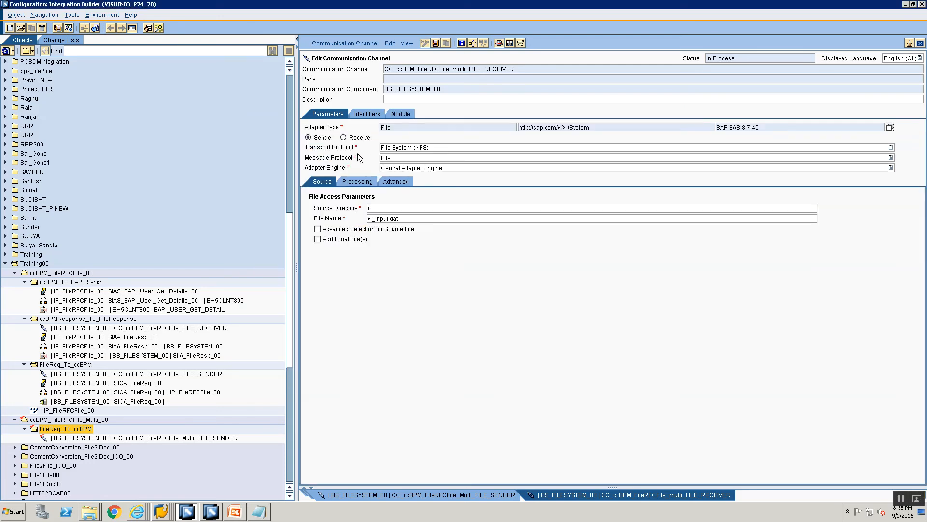
click(344, 137)
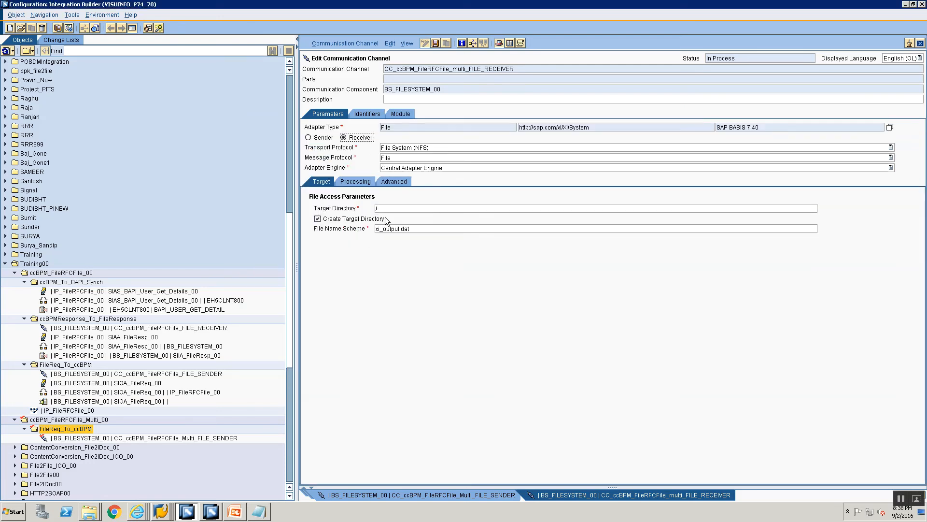
- Set the receiver channel's target directory to \\VISUINFO\sapmnt\trans\training\ccBPM\FileRFCFileMulti
click(394, 205)
key(ctrl+v)
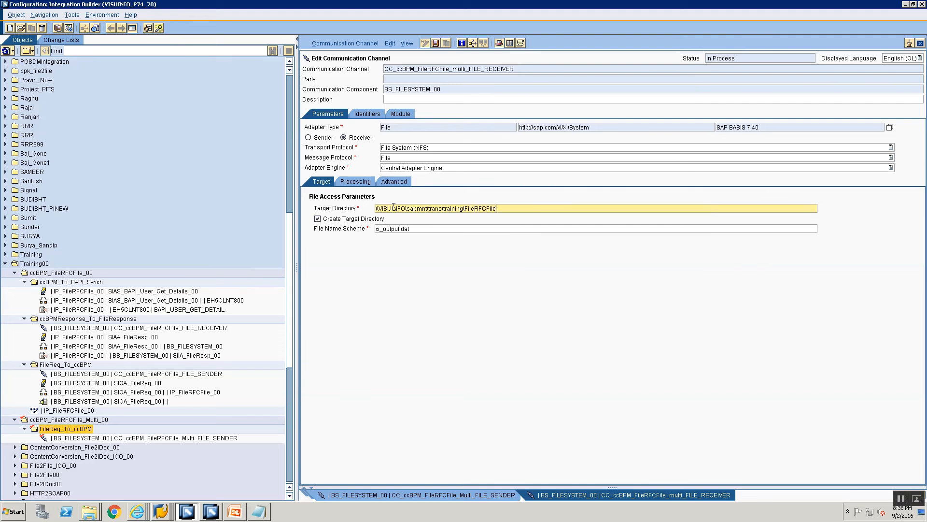
key(BackSpace)
key(BackSpace)
key(BackSpace)
key(BackSpace)
key(BackSpace)
key(BackSpace)
key(BackSpace)
key(BackSpace)
key(BackSpace)
key(BackSpace)
key(BackSpace)
text(ccBPM\FileRFCFi)
key(Tab)
- Set the file name scheme to FileRFCFile_Multi_.xml and the file construction mode to Add Time Stamp, and save the channel
key(ctrl+a)
text(F)
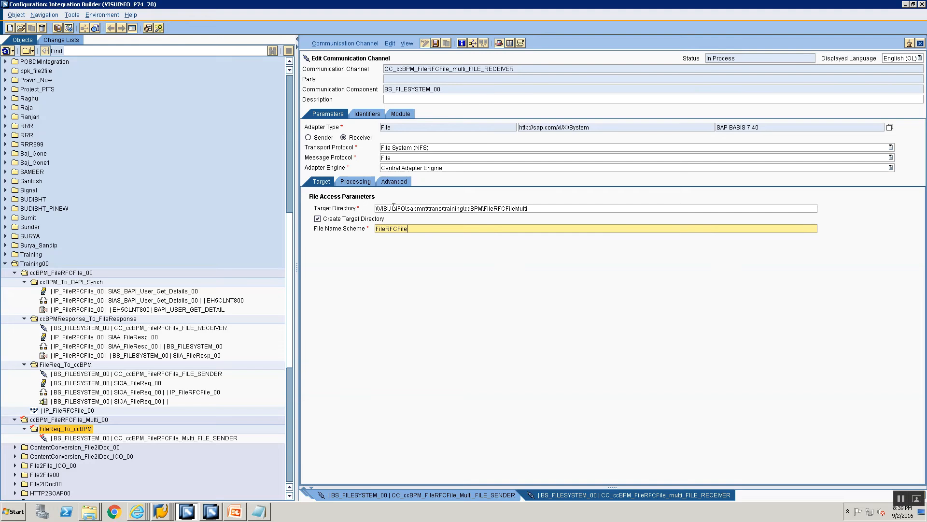
text(ileRFCFile_Multi_.xml)
click(365, 182)
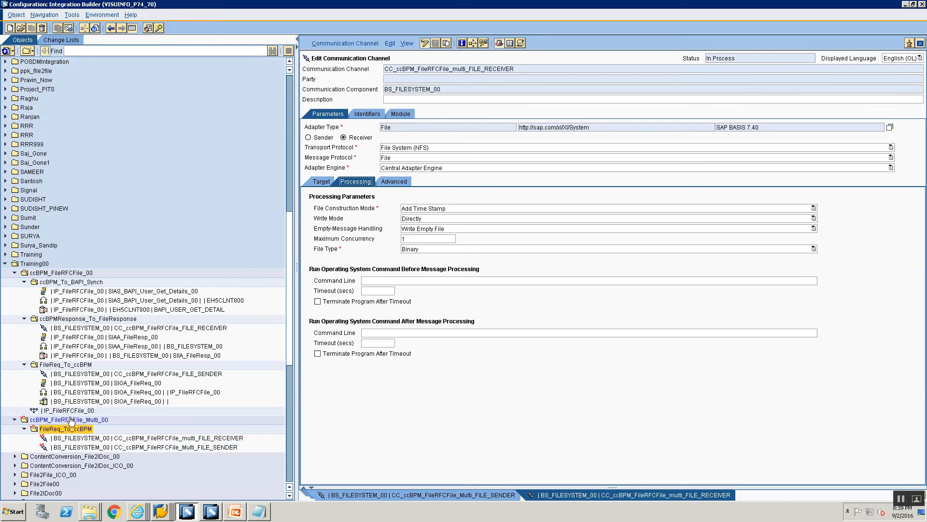
- Create a subfolder named ccBPM_To_BAPI_Synch in the ccBPM_FileRFCFile_Multi_00 folder
right_click(70, 421)
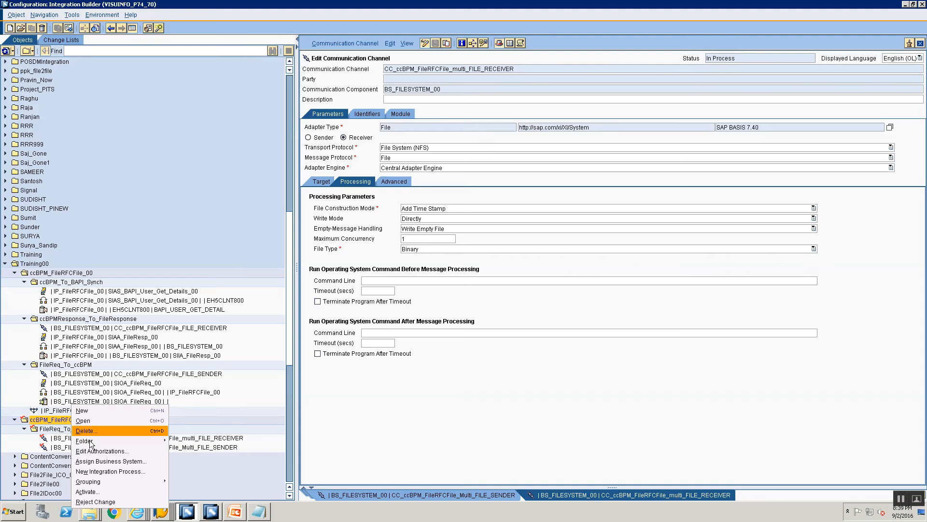
mouse_move(90, 442)
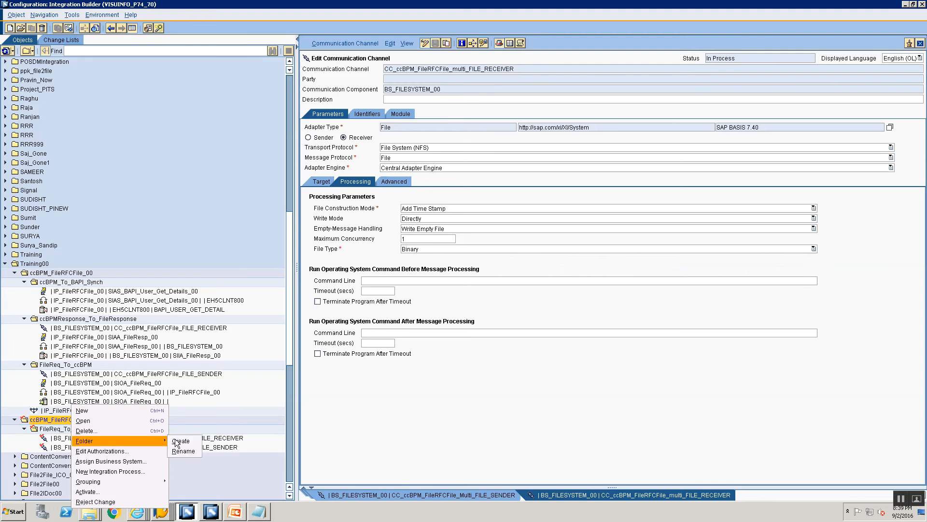
click(177, 441)
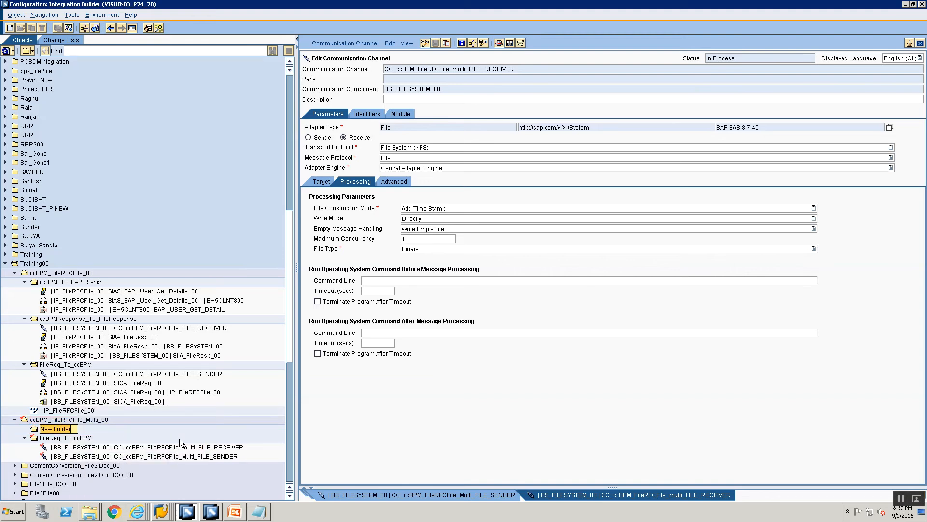
text(ccBPM)
text(_To_B)
text(API_Synch)
key(Return)
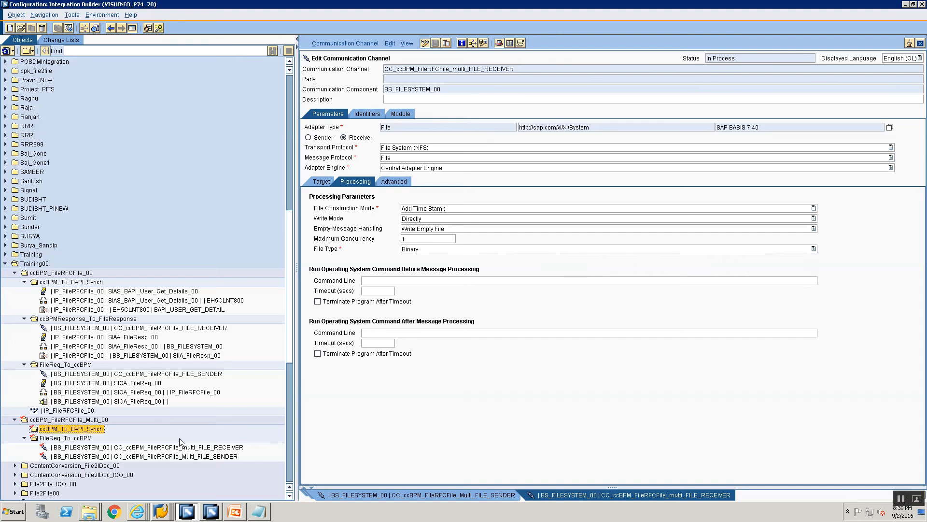
- Create a subfolder named ccBPM_To_FileResponse in the ccBPM_FileRFCFile_Multi_00 folder
click(75, 419)
right_click(76, 419)
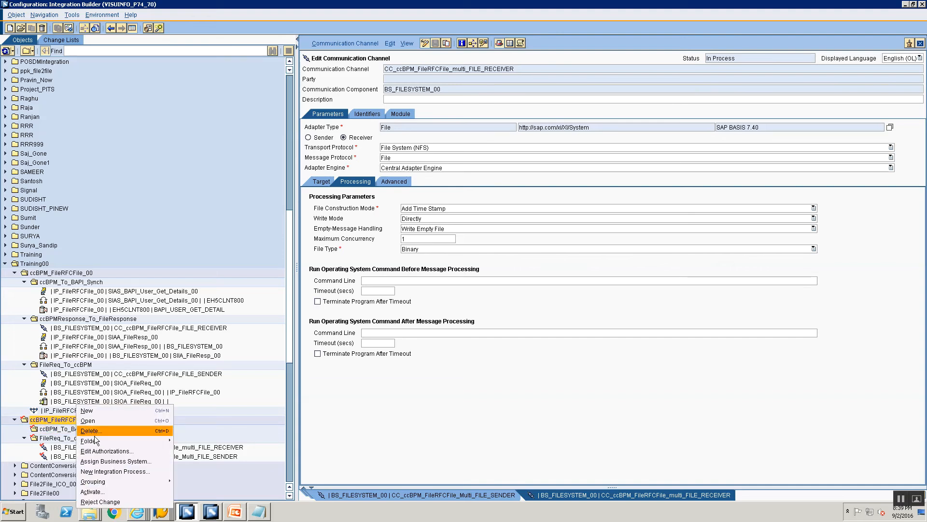
mouse_move(145, 441)
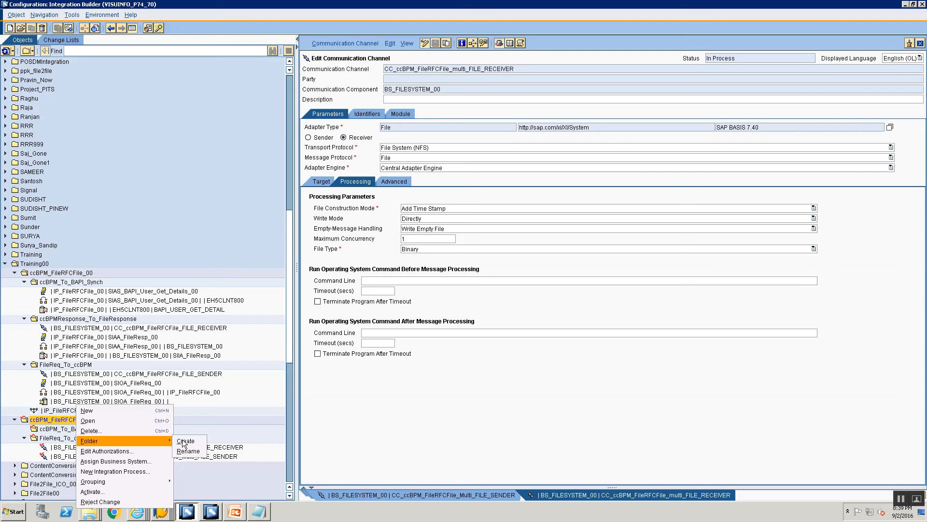
click(183, 441)
text(ccBP)
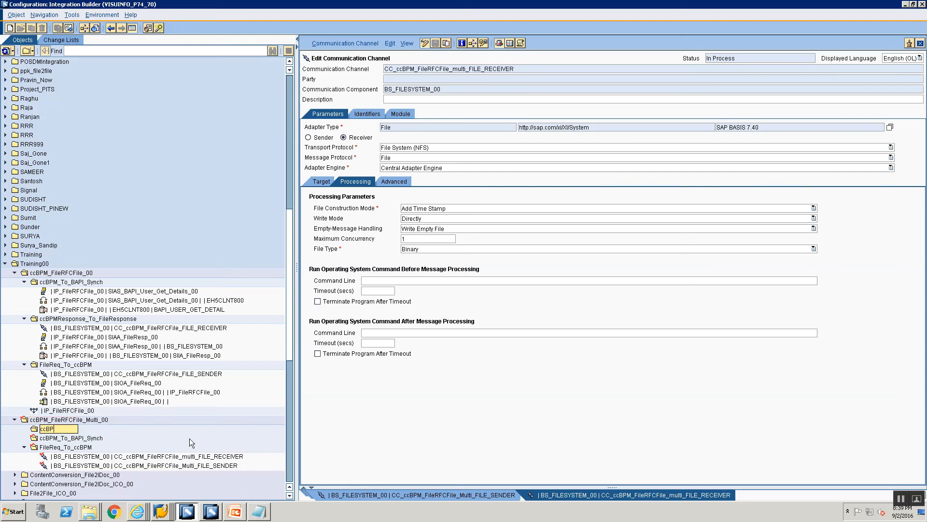
text(M_To_)
text(File)
text(Response)
key(Return)
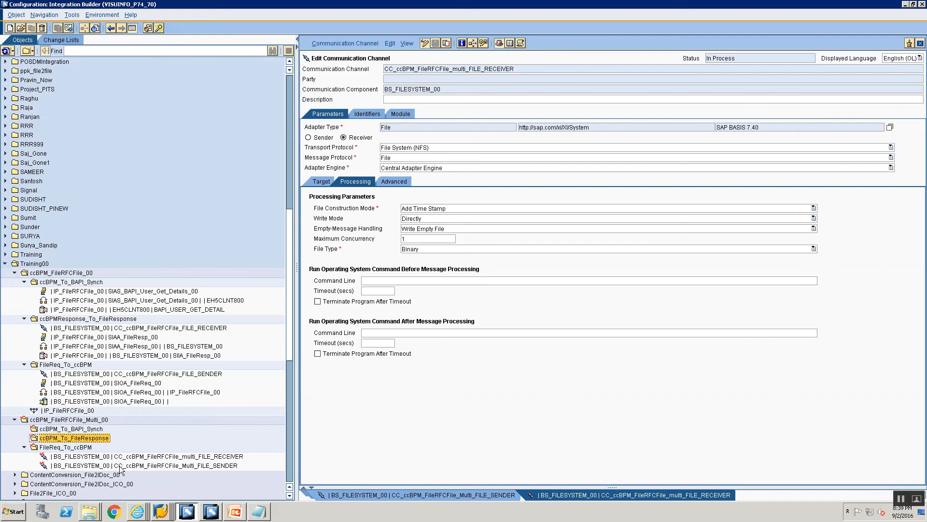
- Try to move the multi FILE_RECEIVER channel into ccBPM_To_FileResponse, and close all open object editors
drag(116, 457, 102, 439)
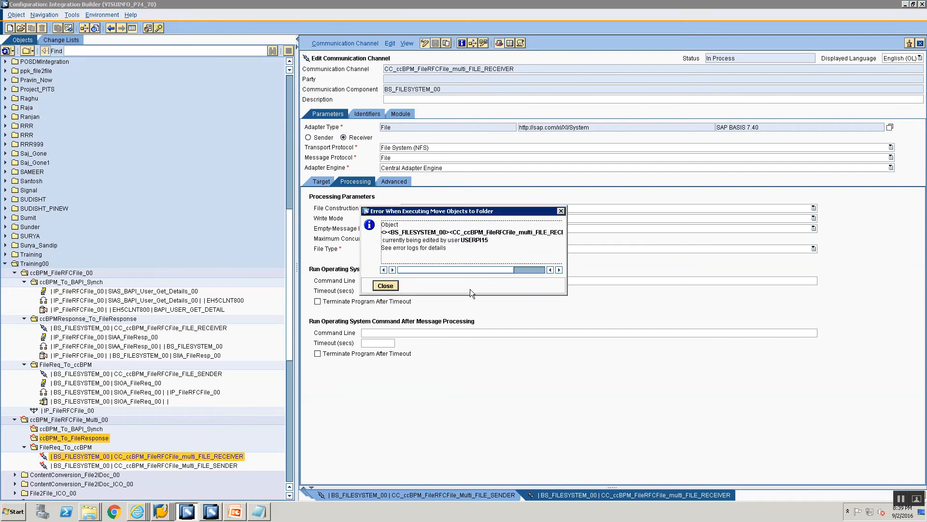
click(377, 286)
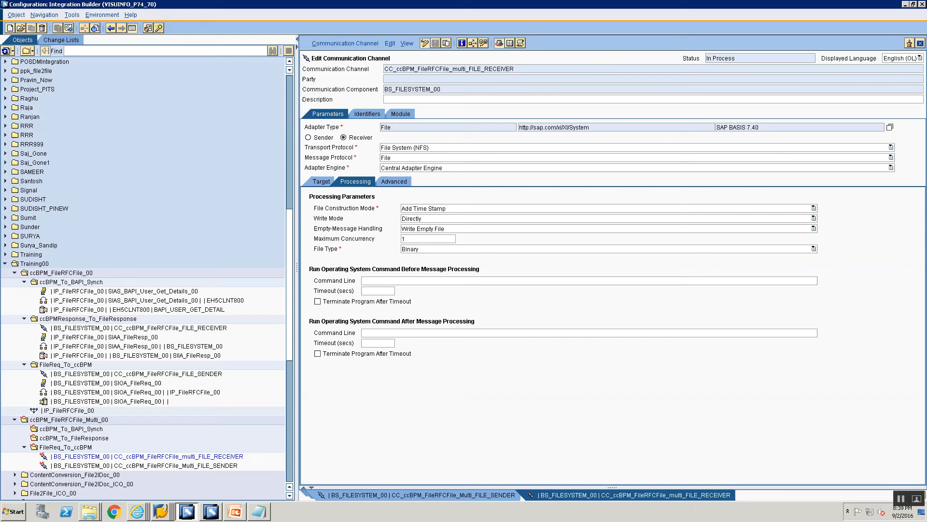
click(921, 44)
click(921, 44)
click(922, 44)
click(921, 44)
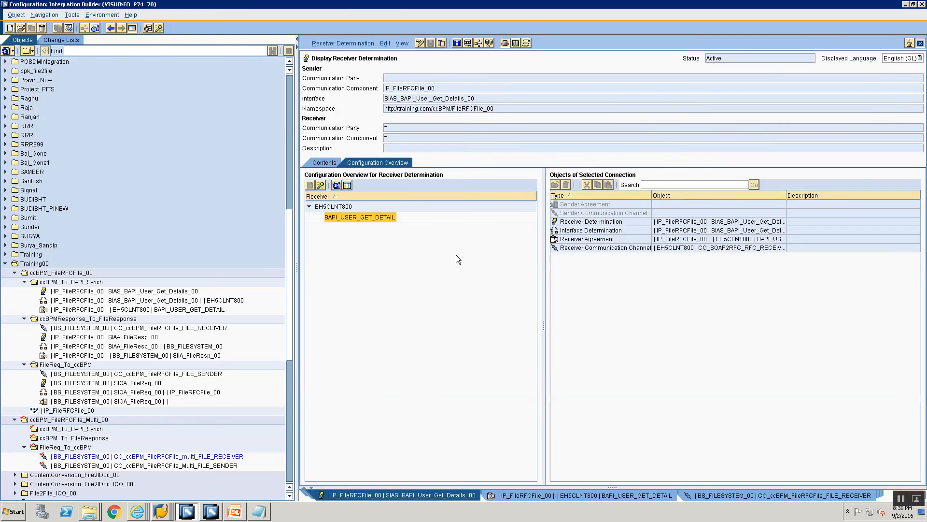
right_click(402, 491)
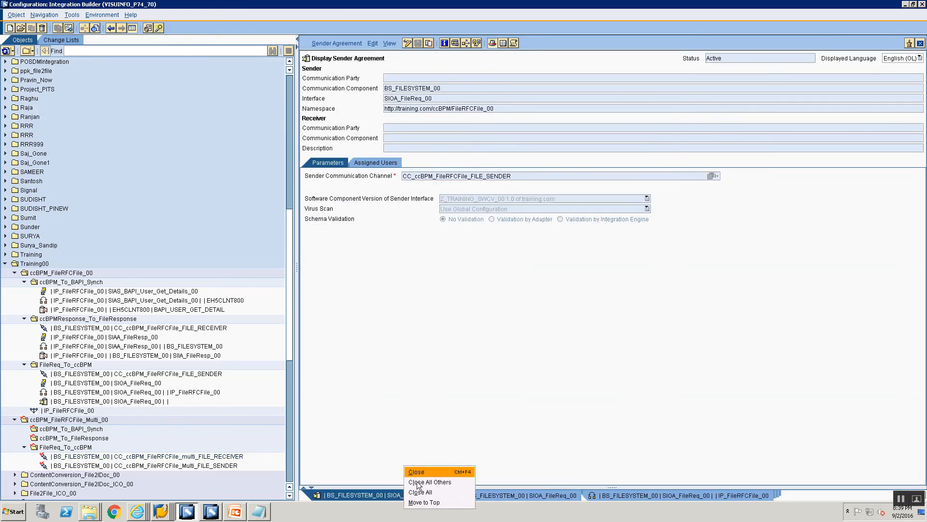
click(420, 492)
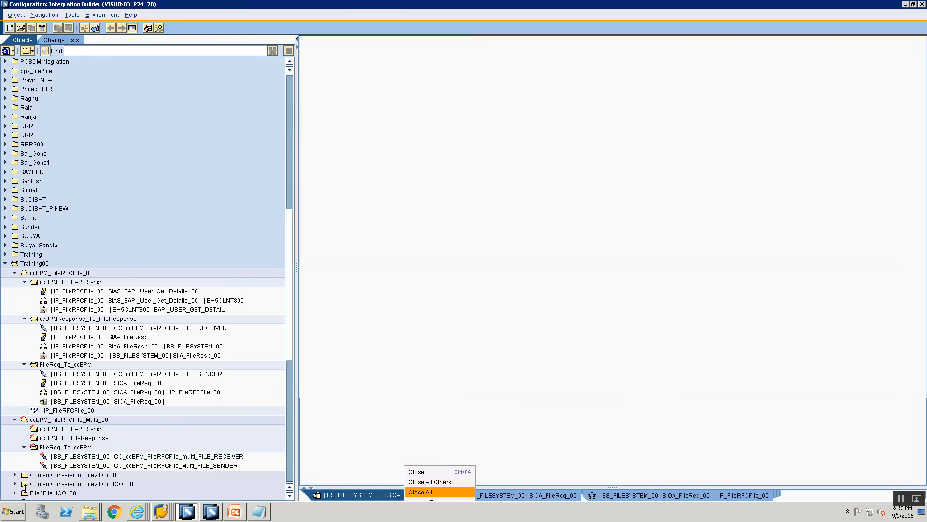
- Move CC_ccBPM_FileRFCFile_multi_FILE_RECEIVER from FileReq_To_ccBPM into the ccBPM_To_FileResponse folder
click(108, 457)
drag(109, 460, 95, 446)
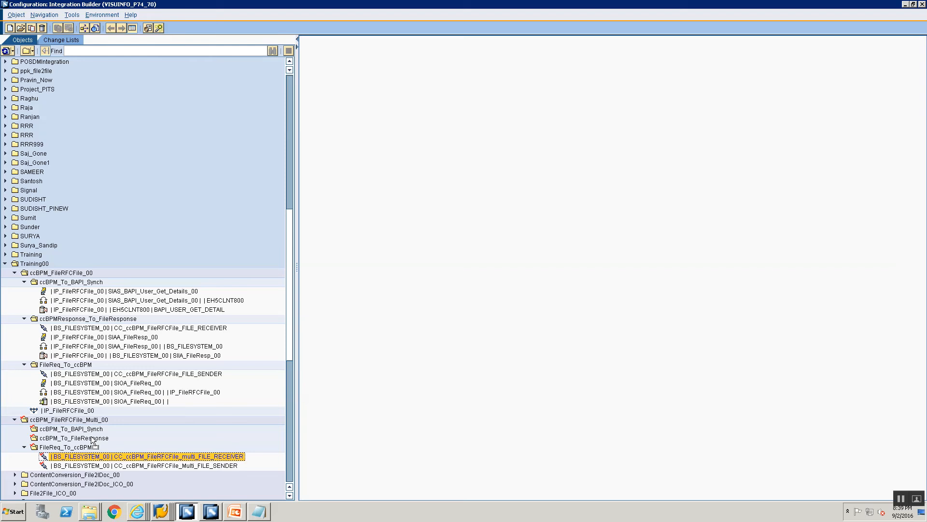
drag(92, 438, 82, 439)
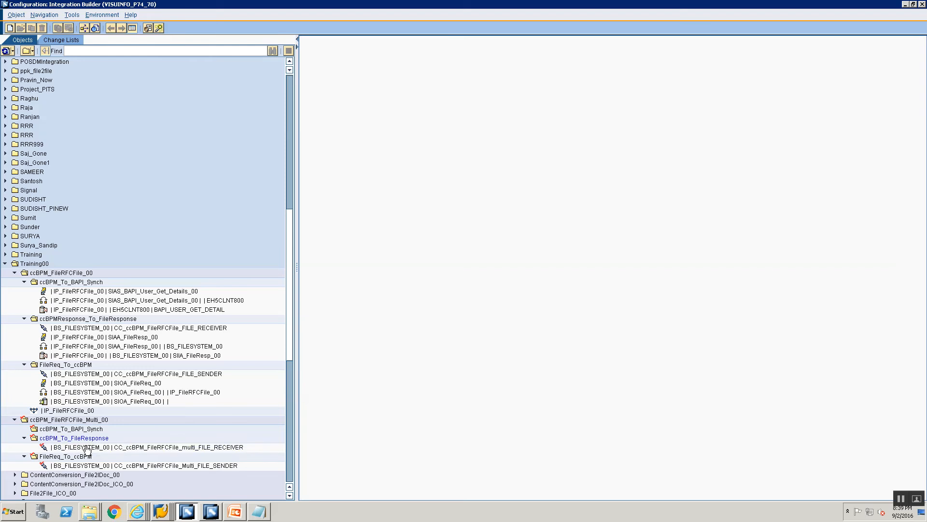
- Create a sender agreement in the FileReq_To_ccBPM folder of the multi scenario for communication component BS_FILESYSTEM_00 and interface SIOA_File_Req
click(83, 457)
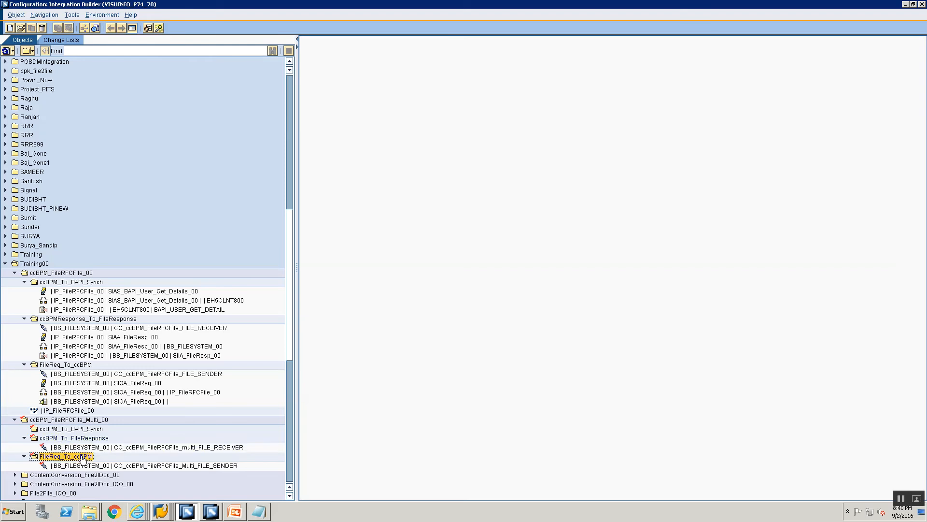
right_click(83, 459)
click(108, 412)
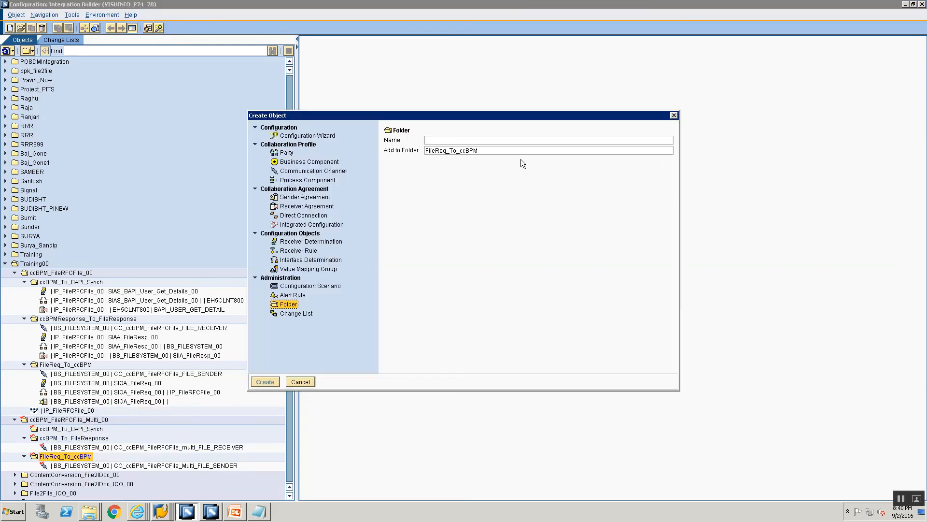
click(299, 197)
click(495, 163)
text(BS)
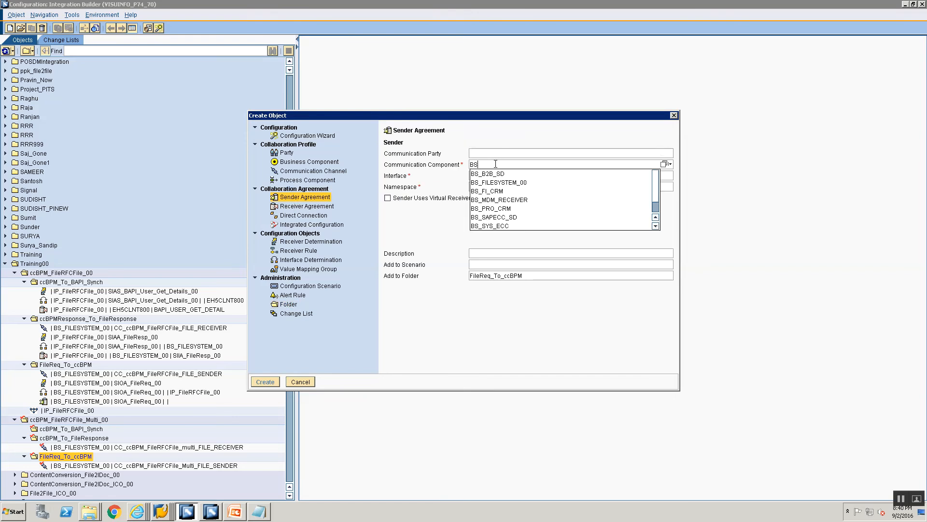
key(Down)
key(Down)
key(Return)
key(Tab)
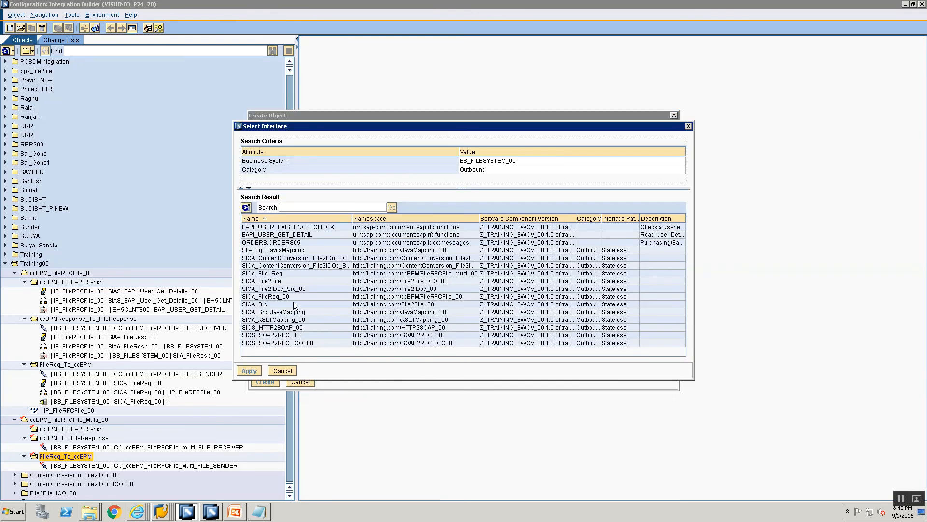
click(289, 273)
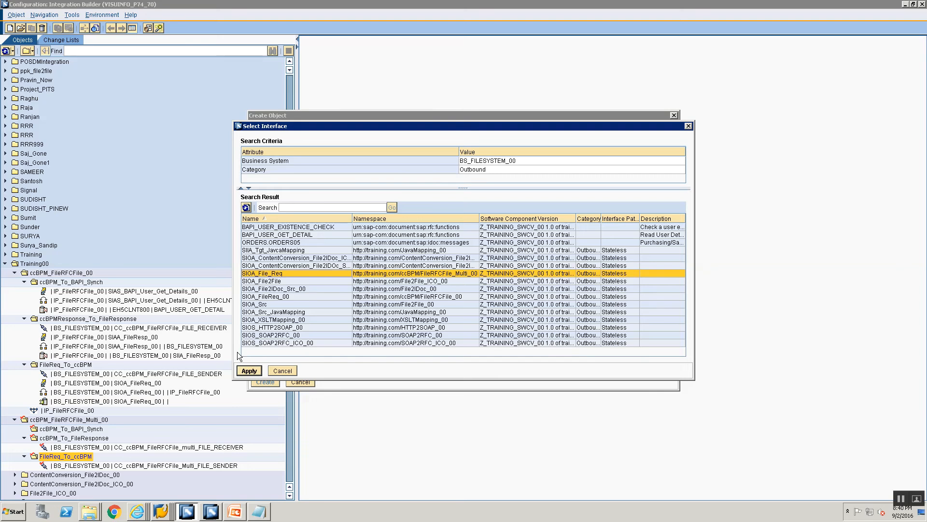
click(249, 371)
click(264, 380)
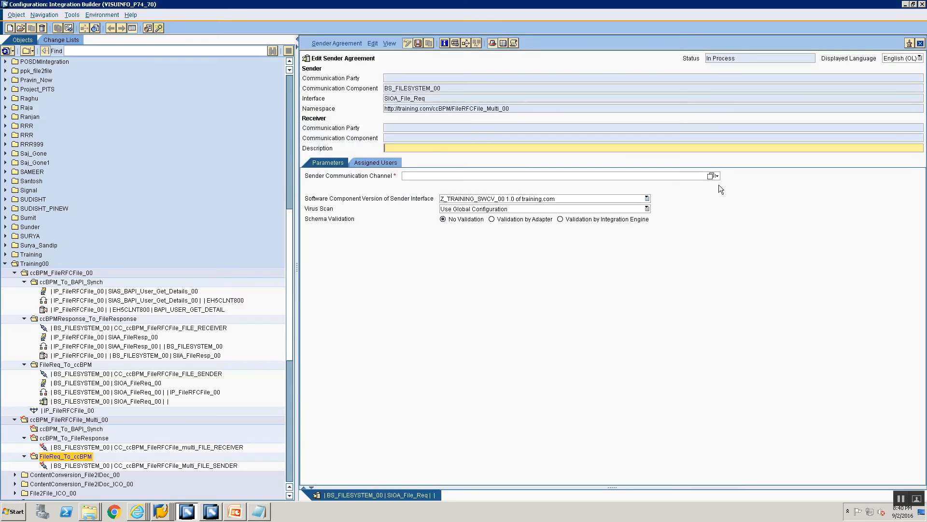
- Assign CC_ccBPM_FileRFCFile_Multi_FILE_SENDER as the sender agreement's communication channel and save the agreement
click(712, 175)
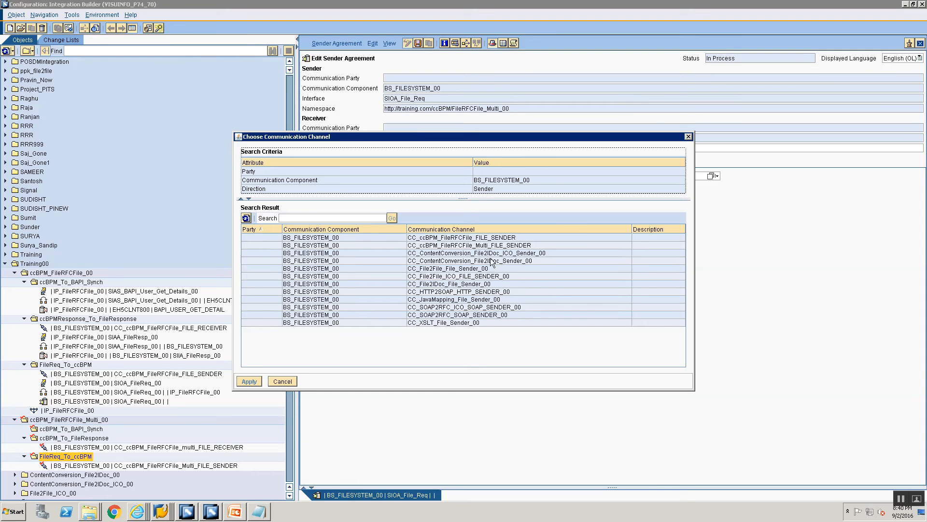
click(489, 246)
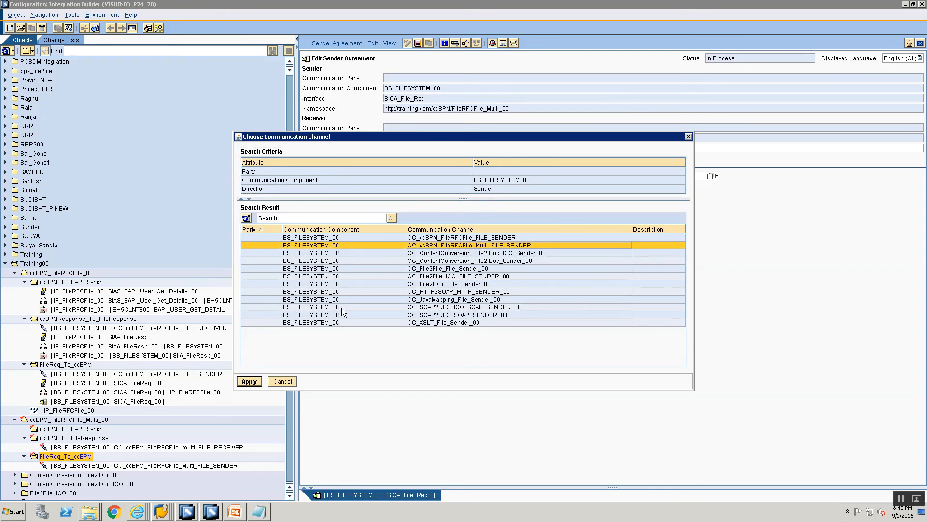
click(250, 381)
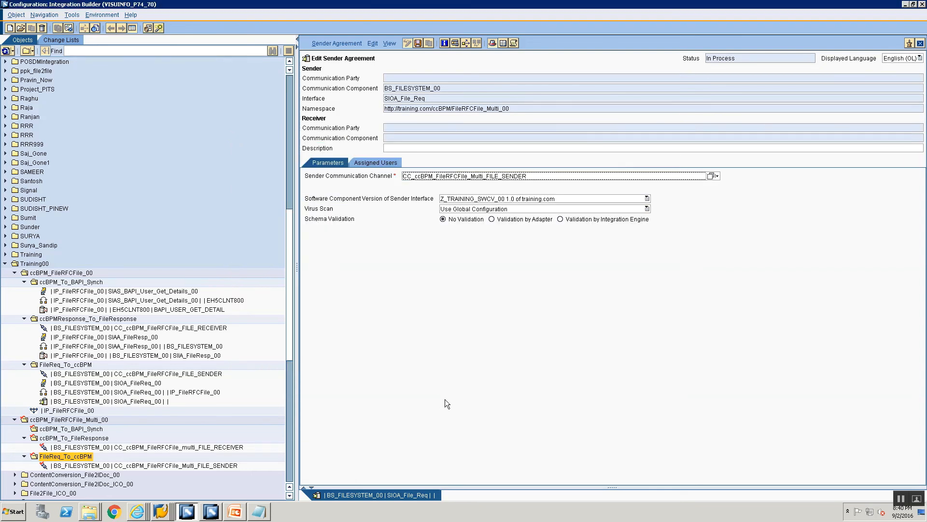
key(ctrl+s)
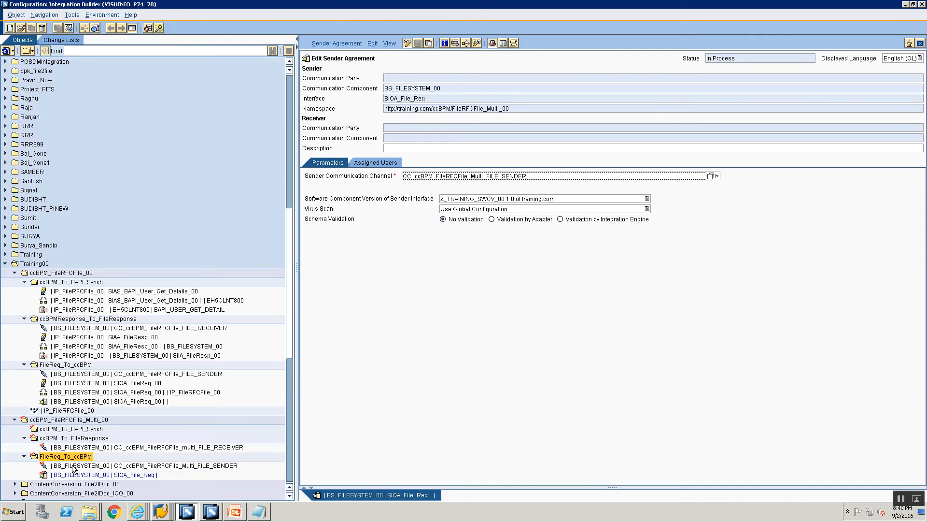
- Create a receiver determination in the multi scenario's FileReq_To_ccBPM folder for communication component BS_FILESYSTEM_00 and interface SIOA_File_Req
right_click(69, 458)
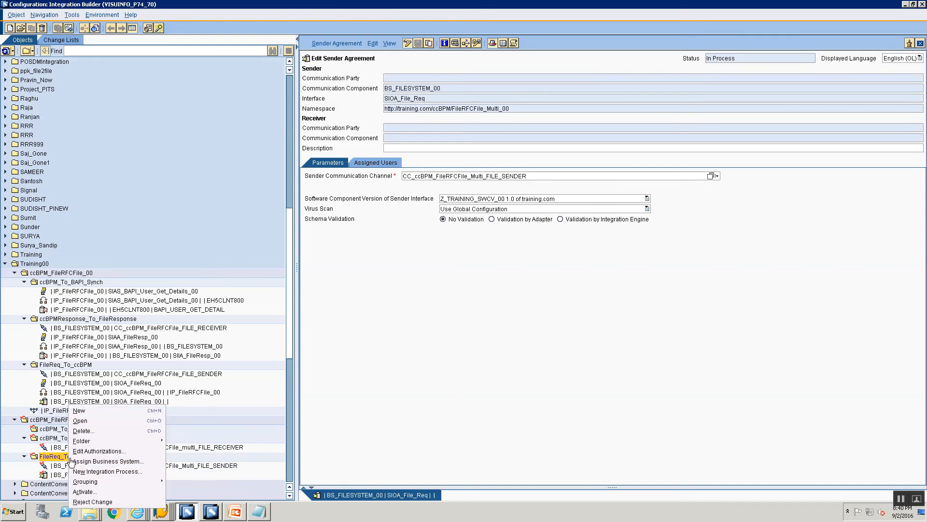
click(98, 411)
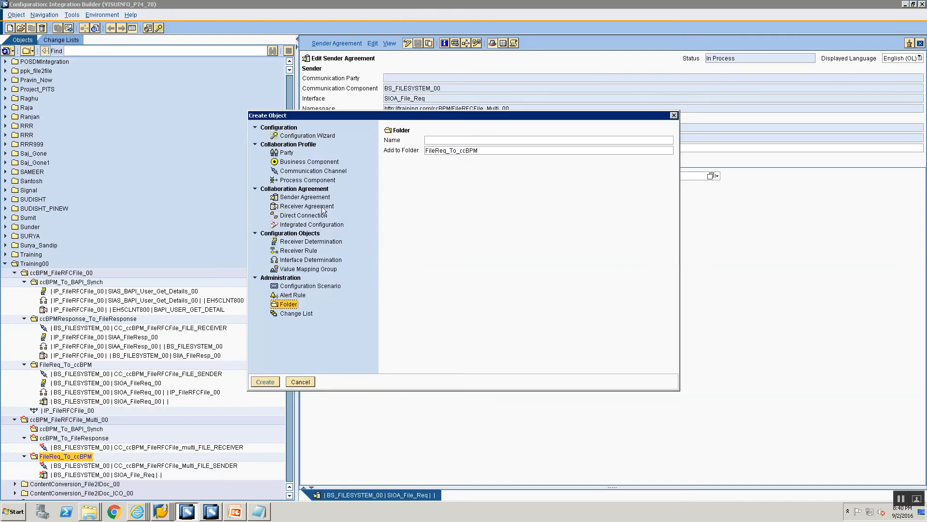
click(314, 241)
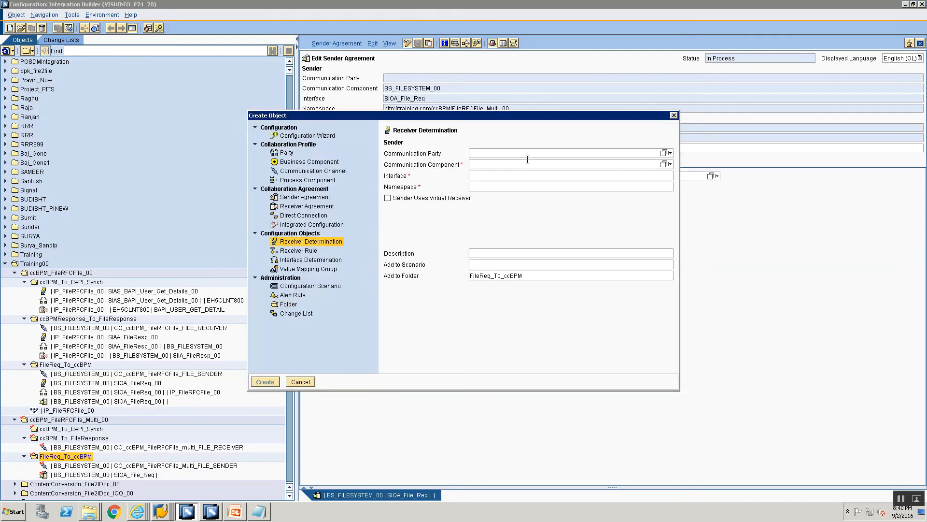
click(536, 165)
text(BS)
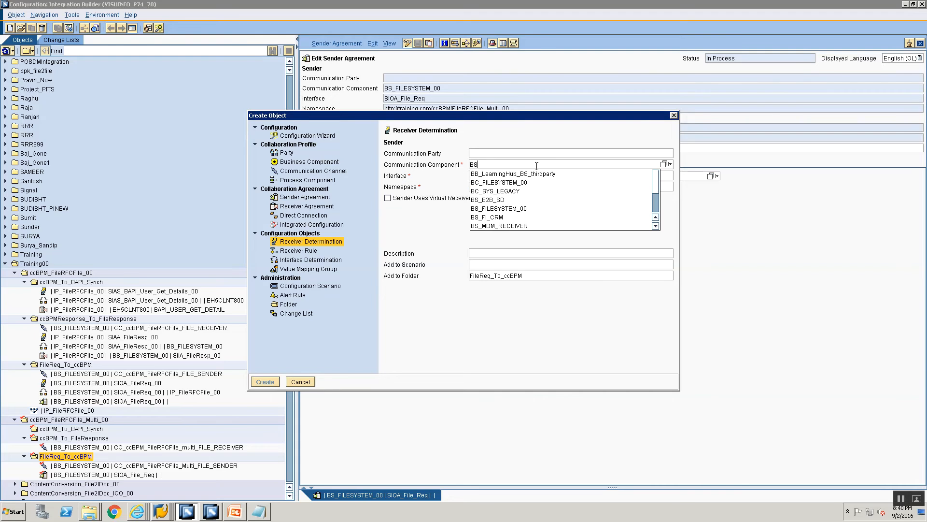
key(Down)
key(Down)
key(Return)
key(Tab)
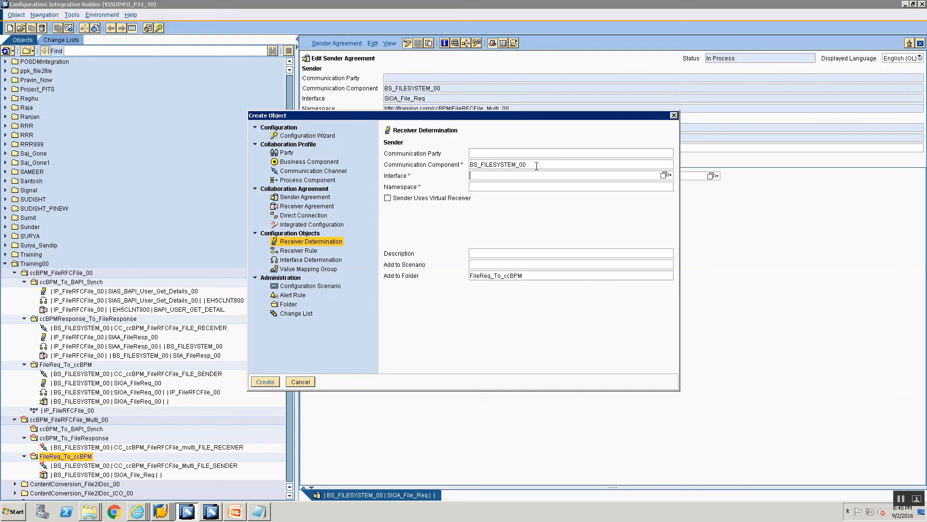
click(664, 175)
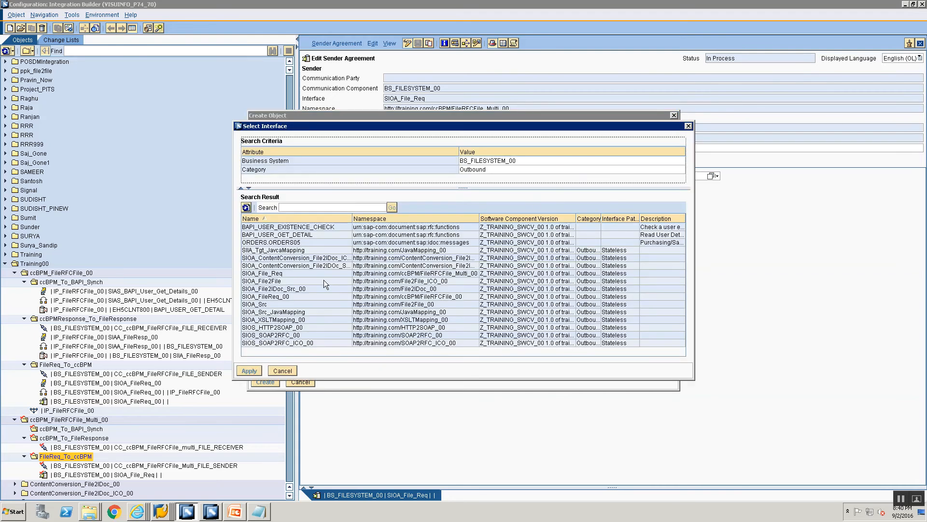
click(302, 273)
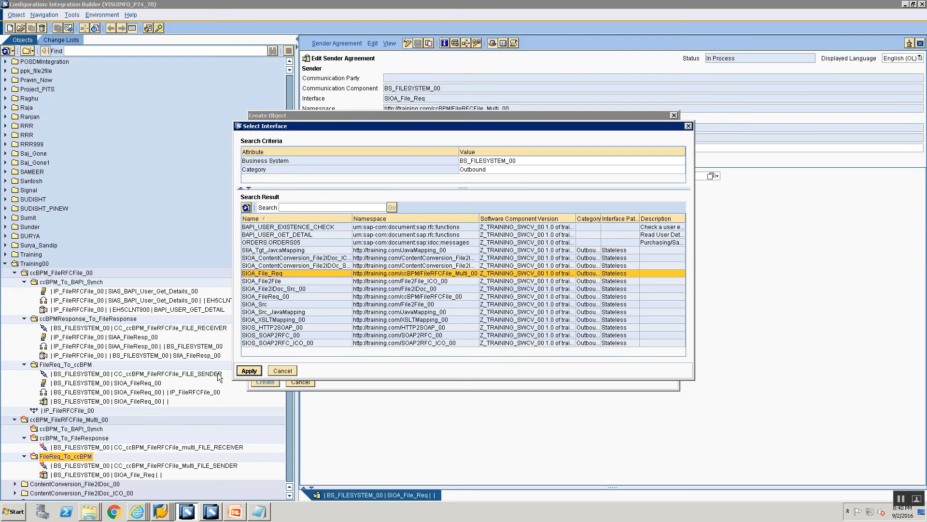
click(249, 370)
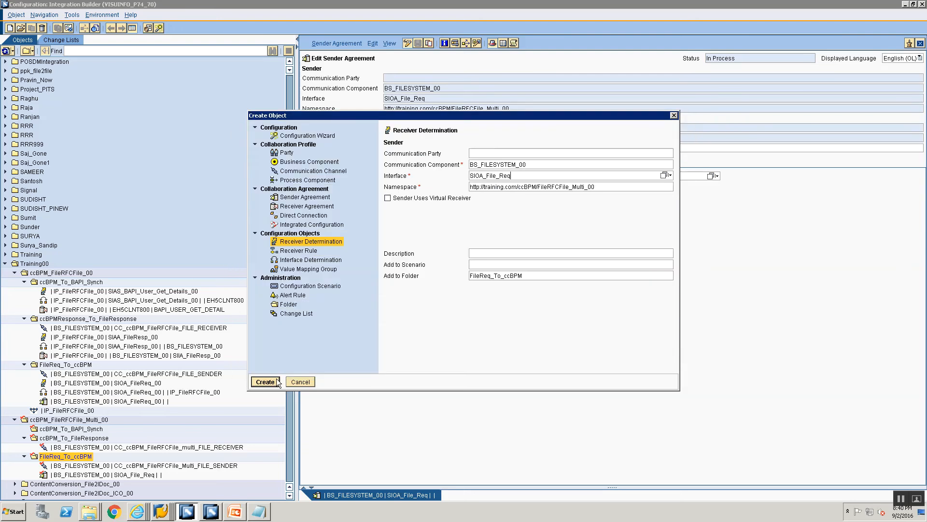
click(266, 381)
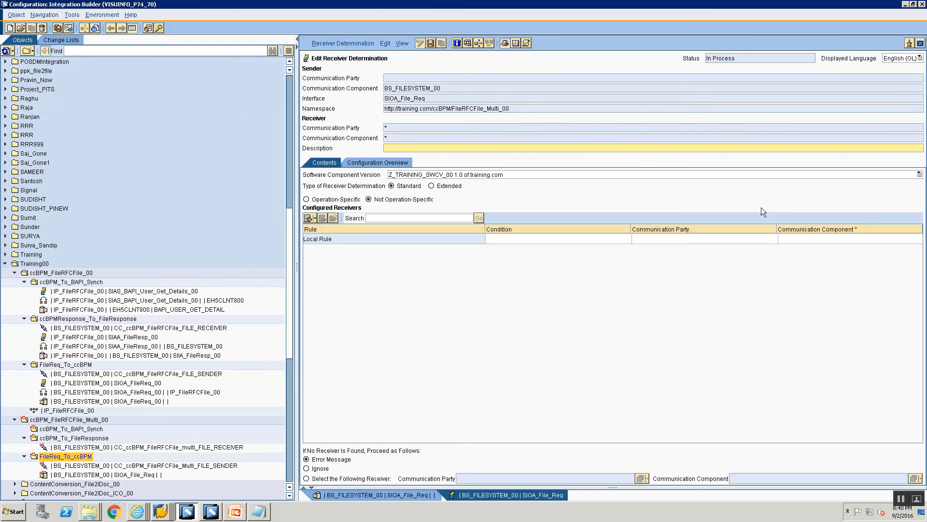
- Save the SIOA_File_Req receiver determination with its receiver component left empty, and dismiss the processing log
click(850, 236)
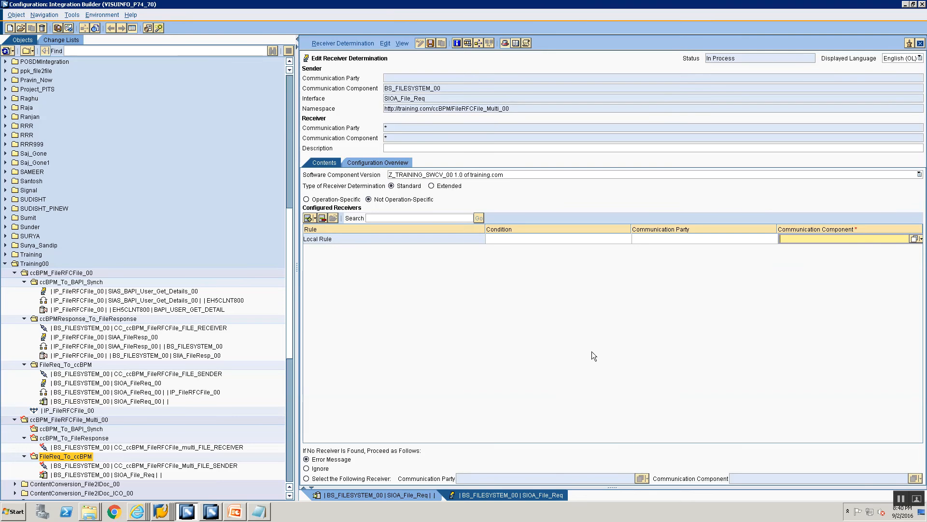
key(F7)
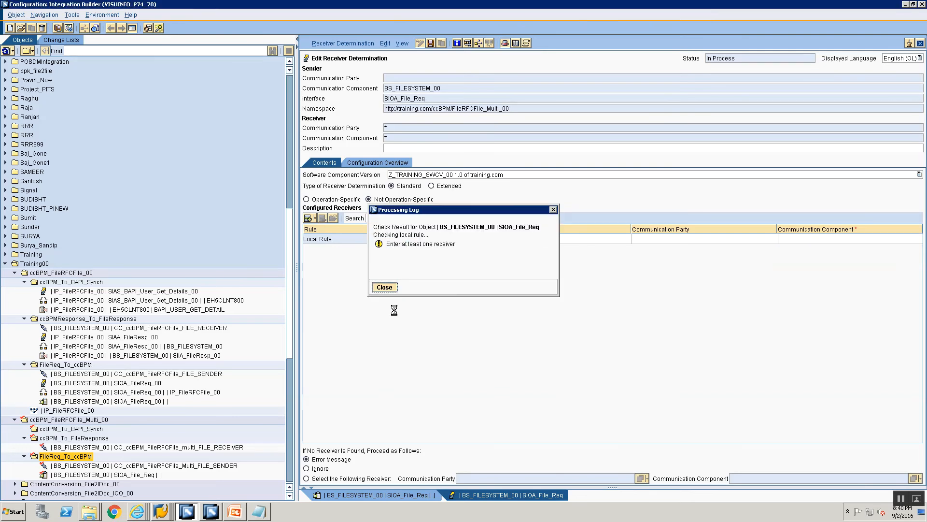
click(385, 287)
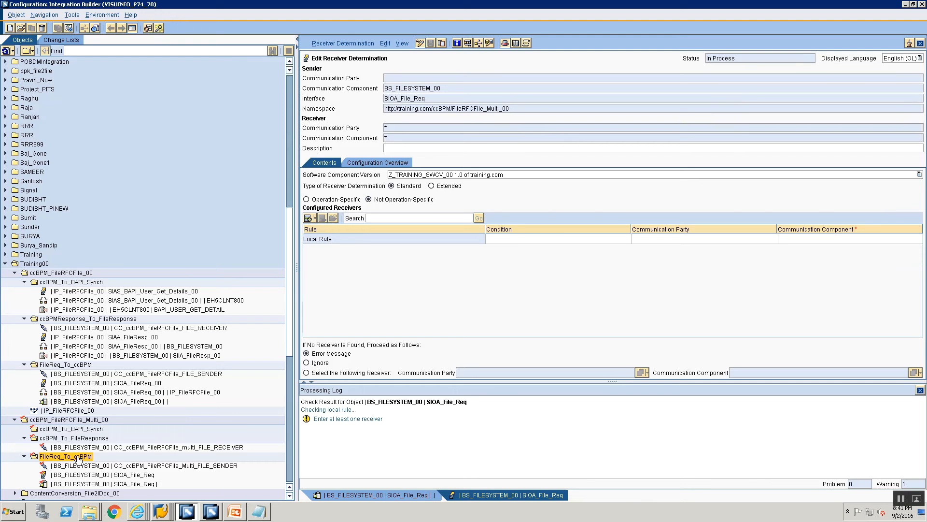
- Start a new integration process transfer from the Enterprise Services Repository and select IP_FileRFCFile_Multi_00, sorting the processes by software component version
click(72, 15)
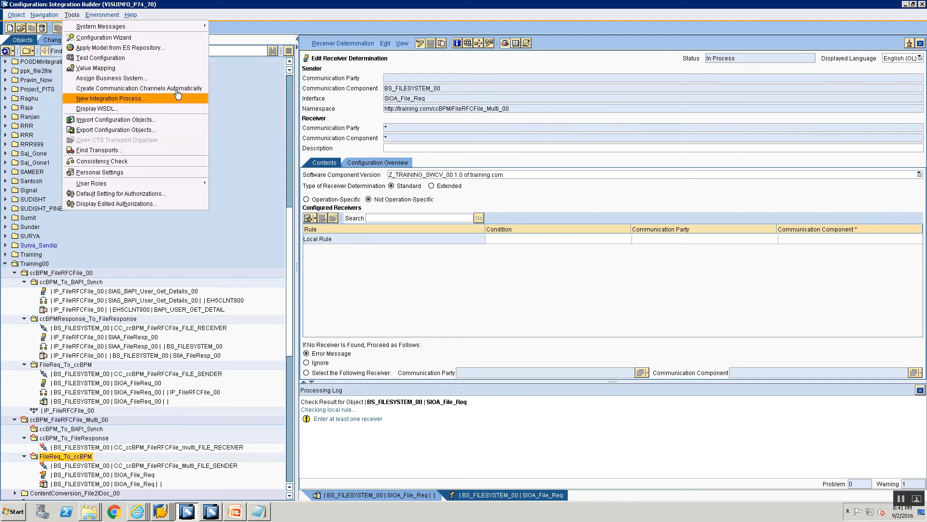
click(82, 99)
click(186, 186)
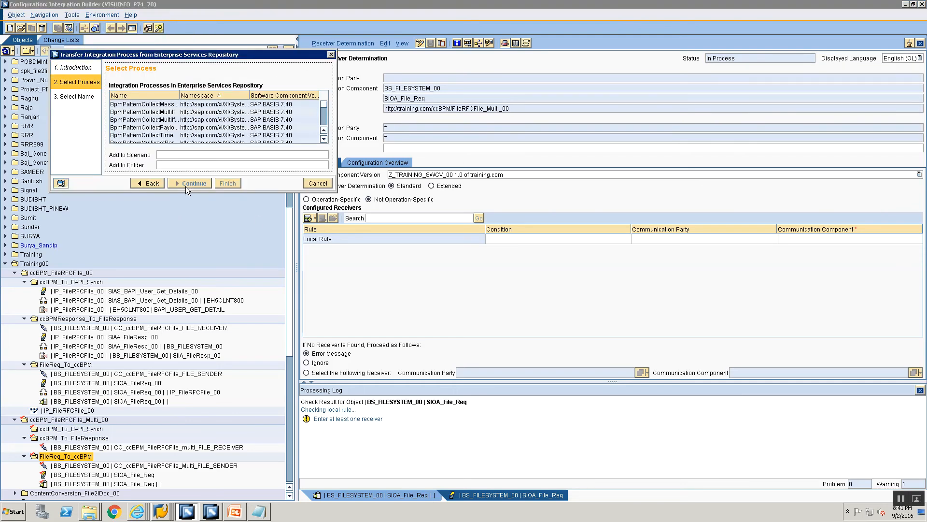
click(166, 136)
scroll(165, 136, down, 10)
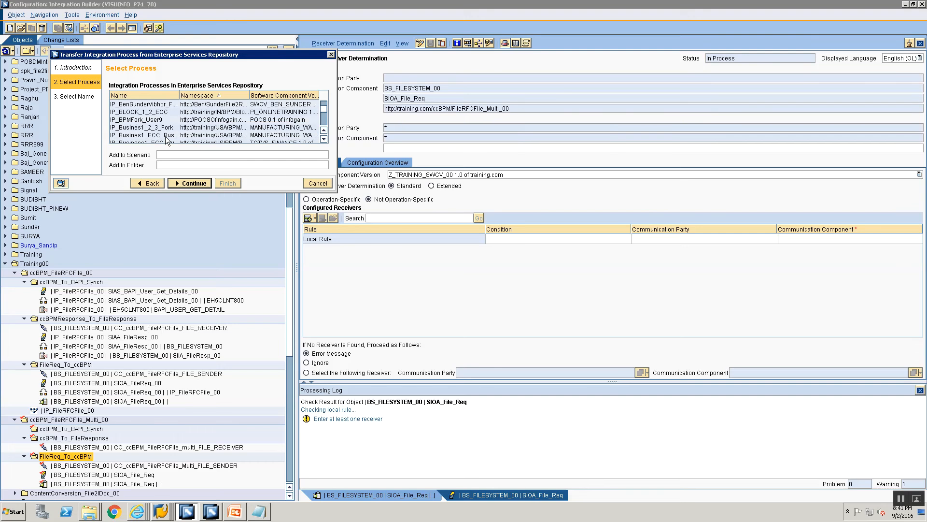
click(293, 95)
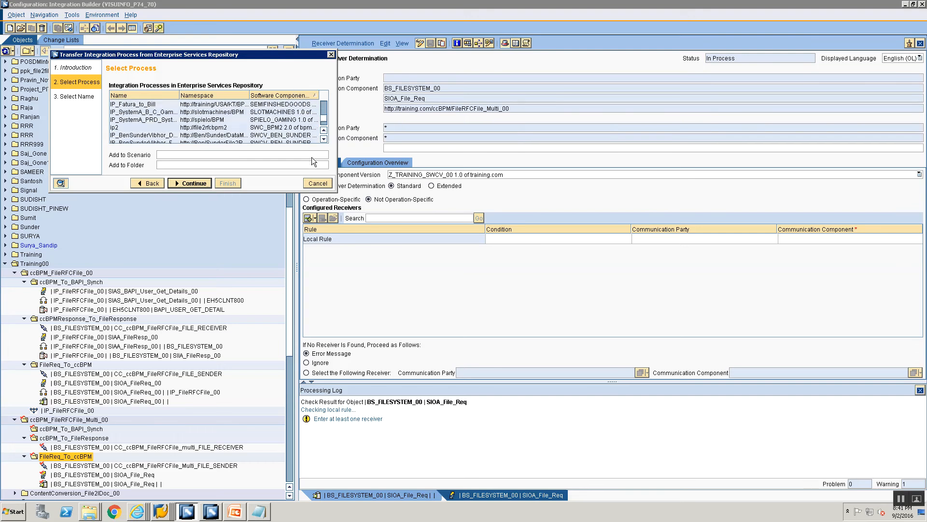
drag(337, 120, 631, 121)
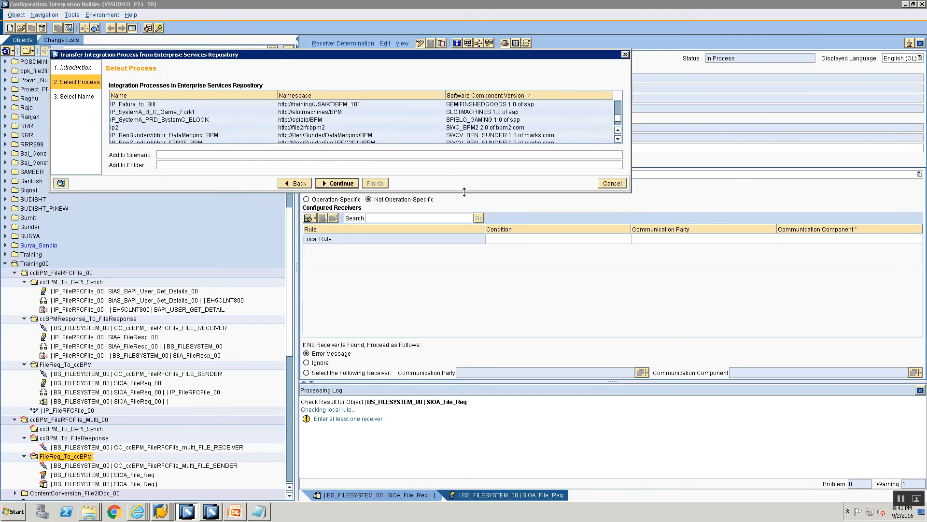
drag(465, 192, 459, 344)
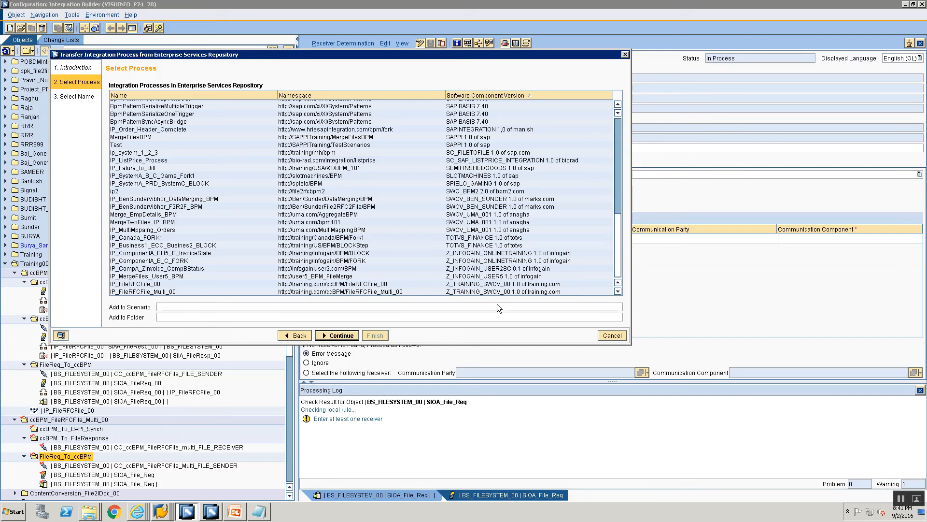
click(157, 292)
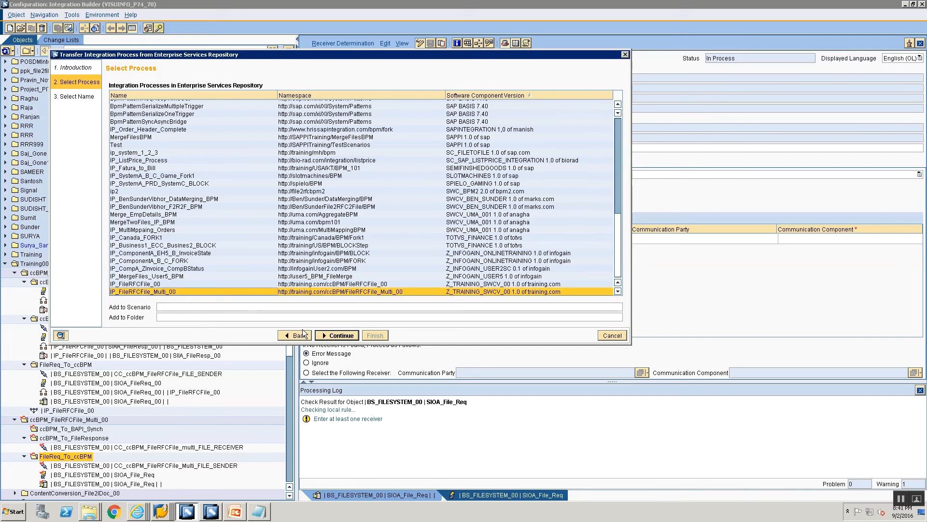
- Assign the integration process to the ccBPM_FileRFCFile_Multi_00 folder under Training00
click(616, 319)
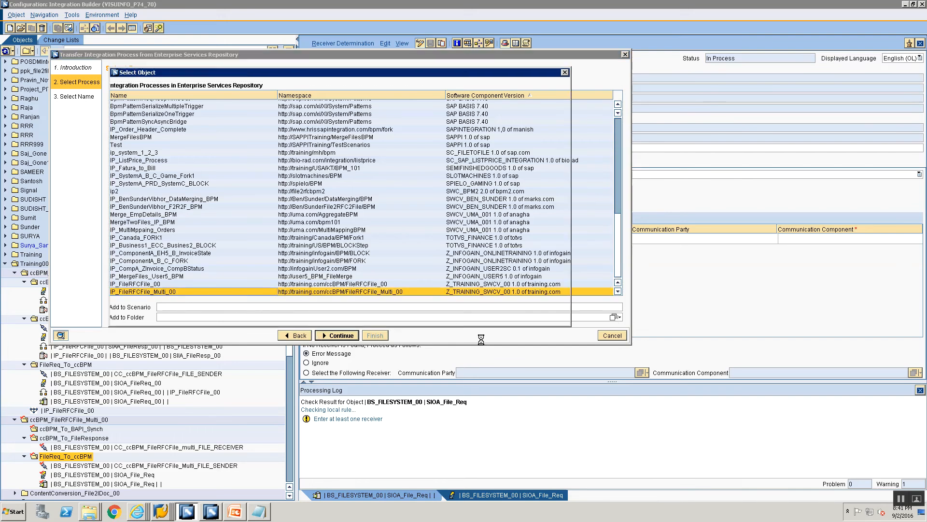
scroll(131, 286, down, 10)
scroll(131, 286, down, 7)
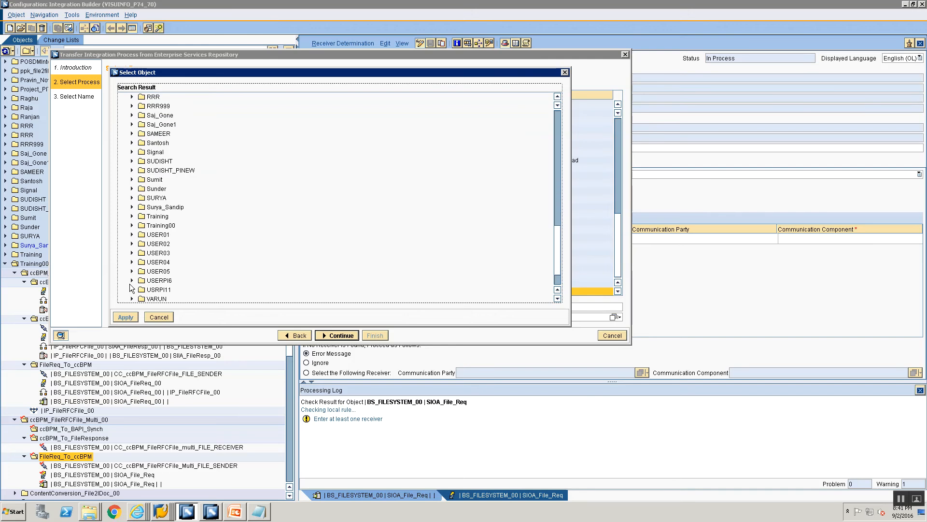
click(131, 188)
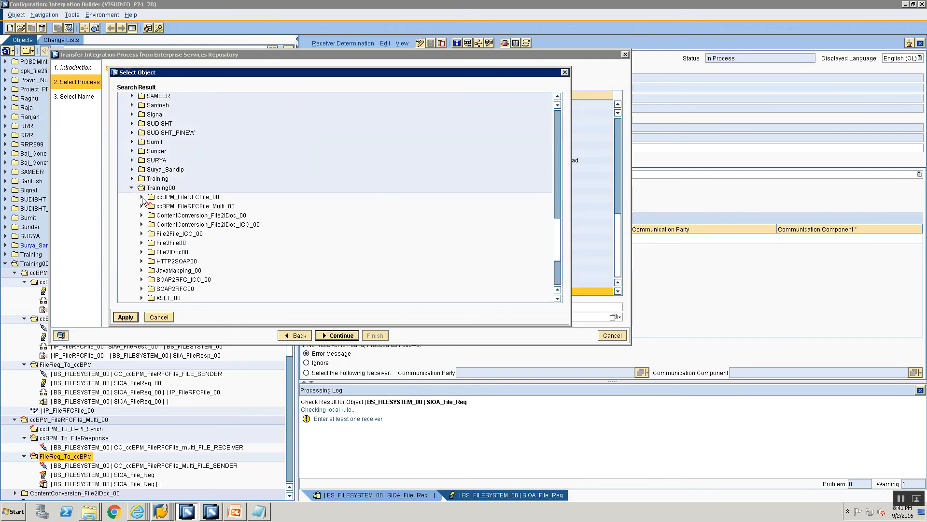
click(159, 206)
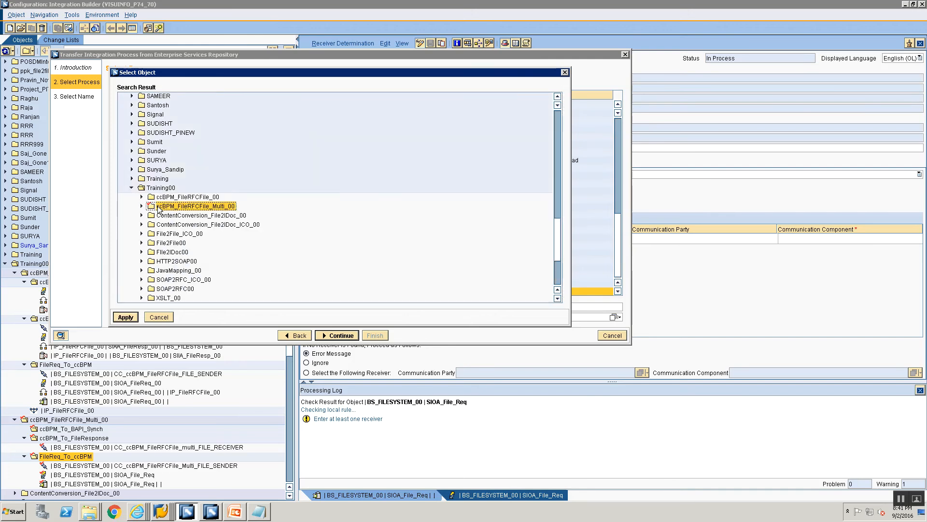
click(126, 317)
- Copy the process name IP_FileRFCFile_Multi_00, keep it unchanged, and finish the integration process transfer
click(342, 335)
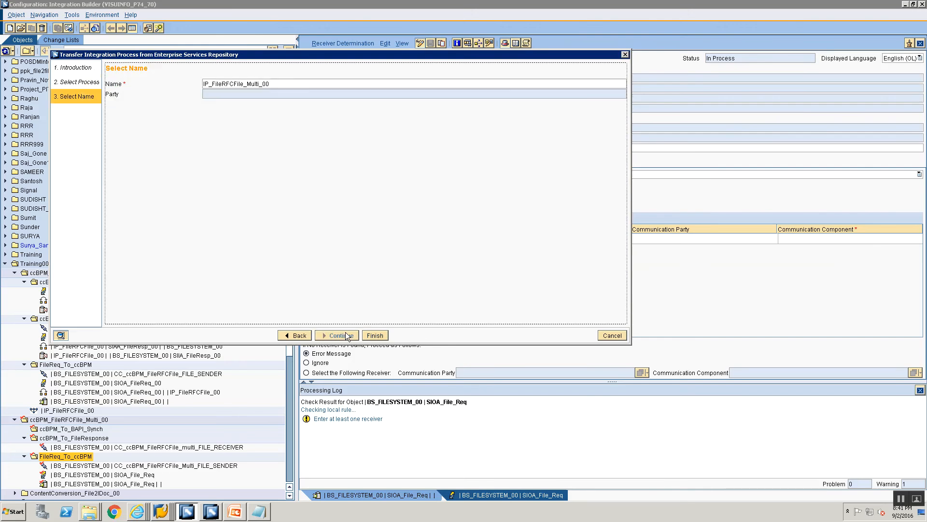
drag(291, 86, 199, 89)
key(ctrl+c)
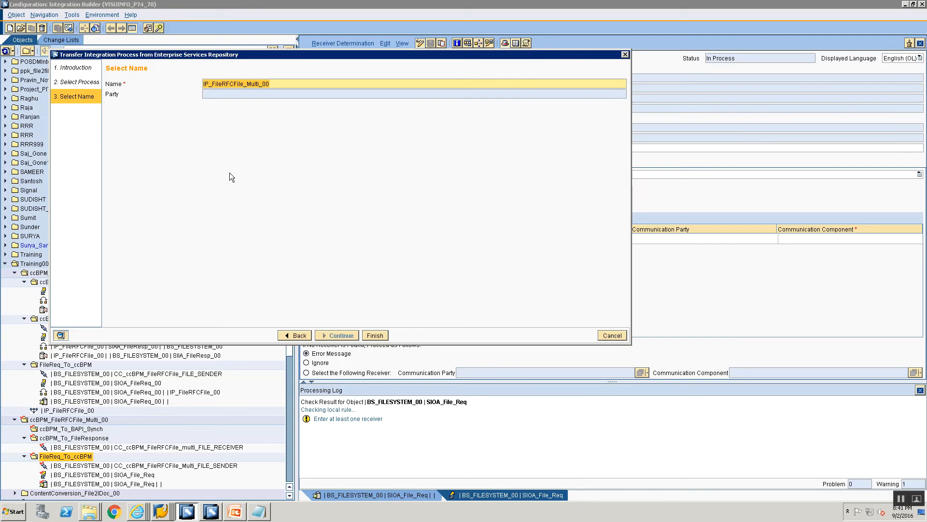
click(374, 336)
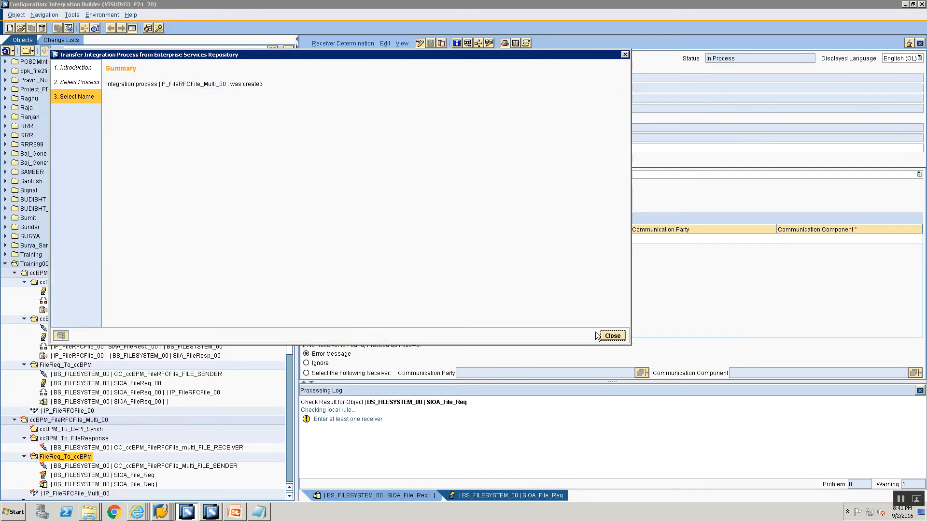
click(614, 335)
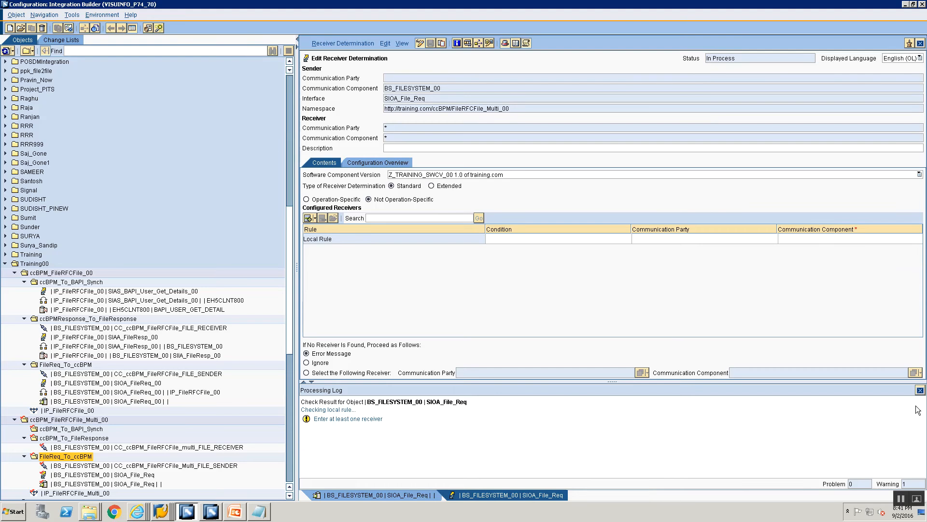
- Dismiss the processing log and set IP_FileRFCFile_Multi_00 as the receiver communication component of the SIOA_File_Req receiver determination
click(920, 389)
click(823, 239)
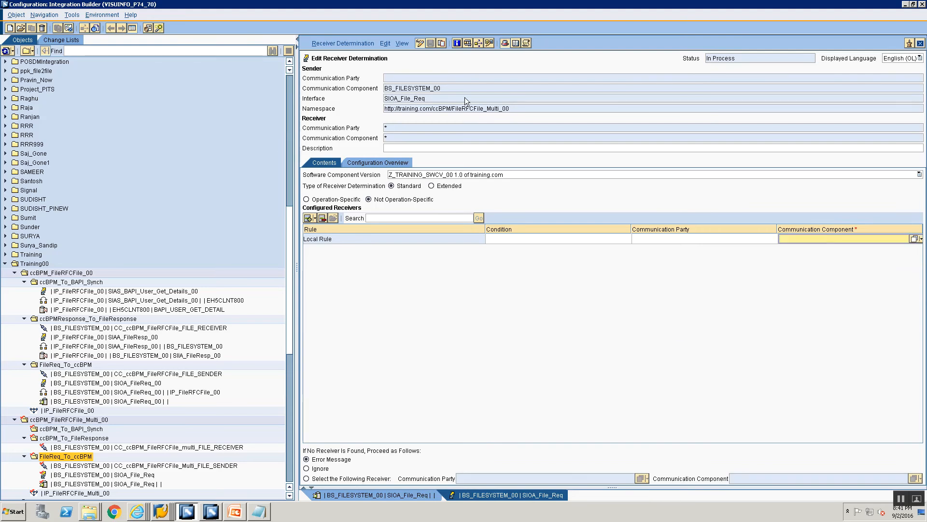
key(ctrl+v)
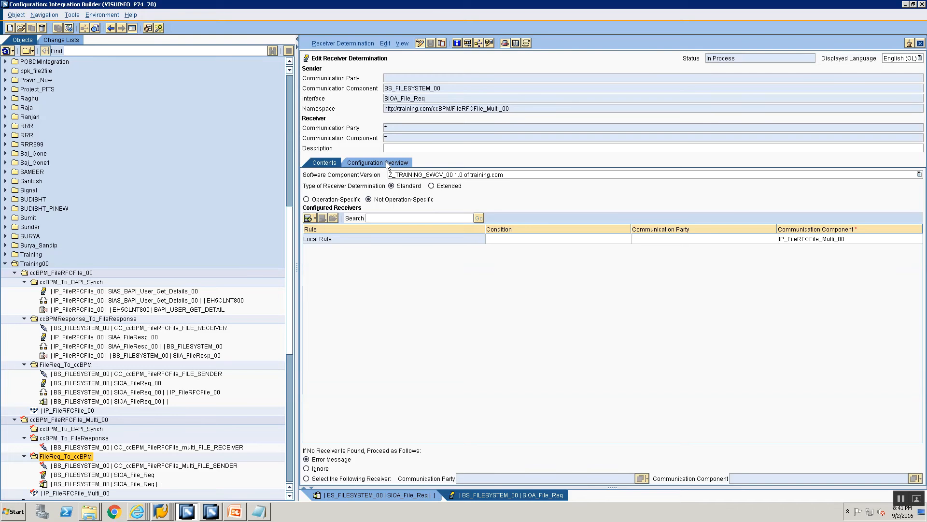
- Create a specific interface determination for the SIOA_File_Req connection to IP_FileRFCFile_Multi_00 from the configuration overview
click(386, 163)
click(310, 207)
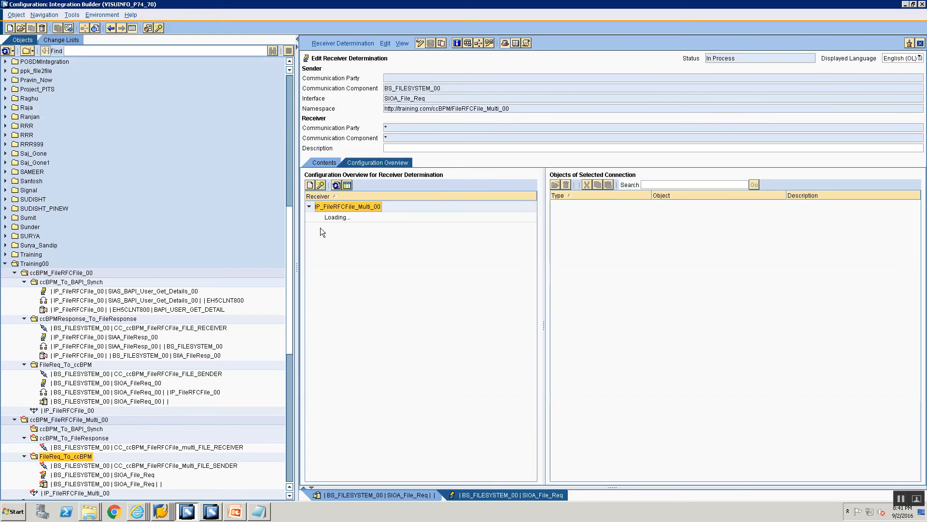
click(345, 216)
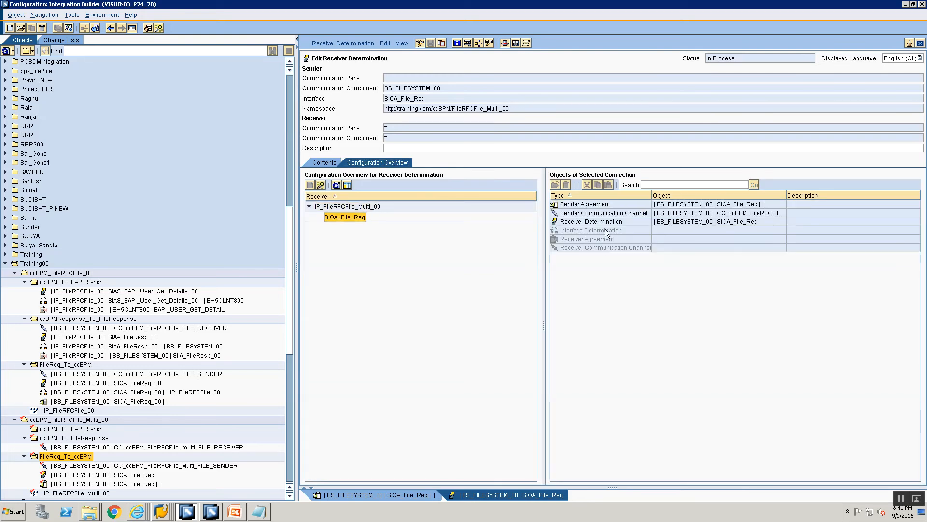
click(607, 231)
right_click(608, 231)
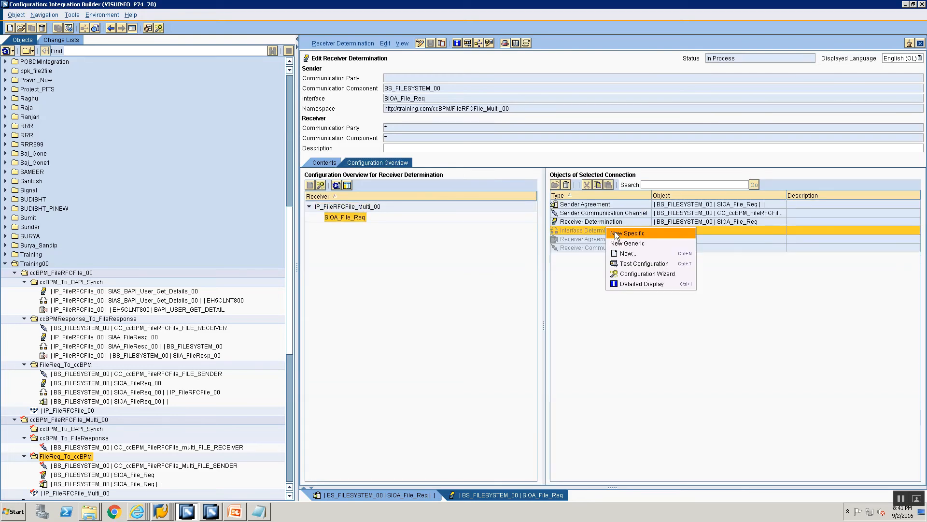
click(616, 233)
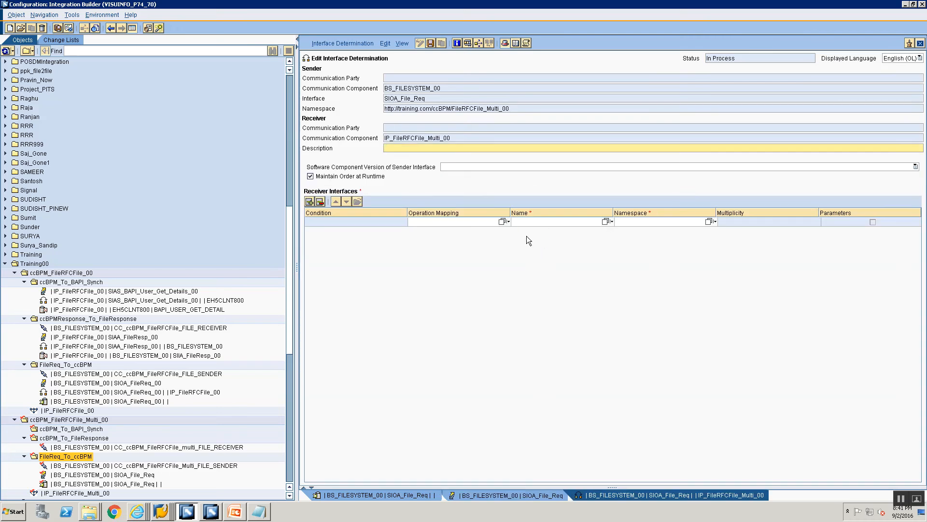
- Save and close the interface determination with receiver interface SIAA_File_Req, and check its connection in the refreshed configuration overview
click(606, 222)
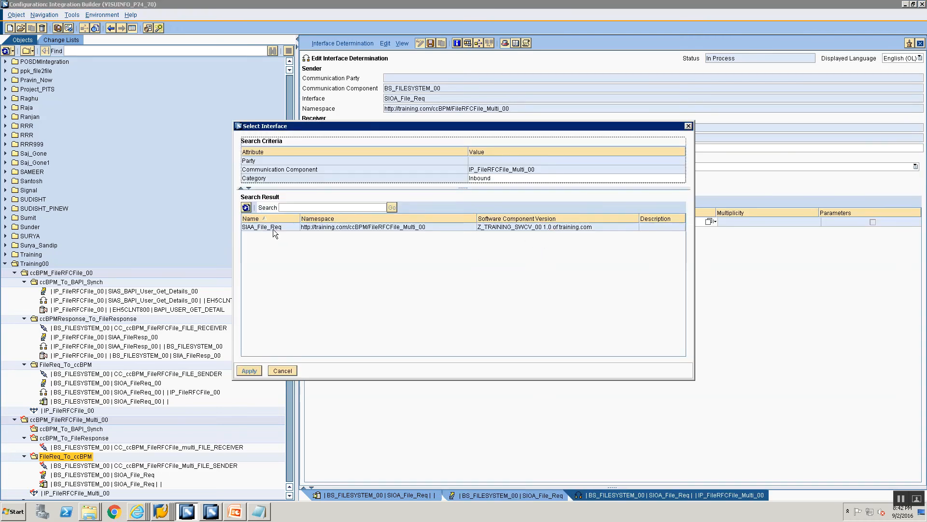
click(273, 227)
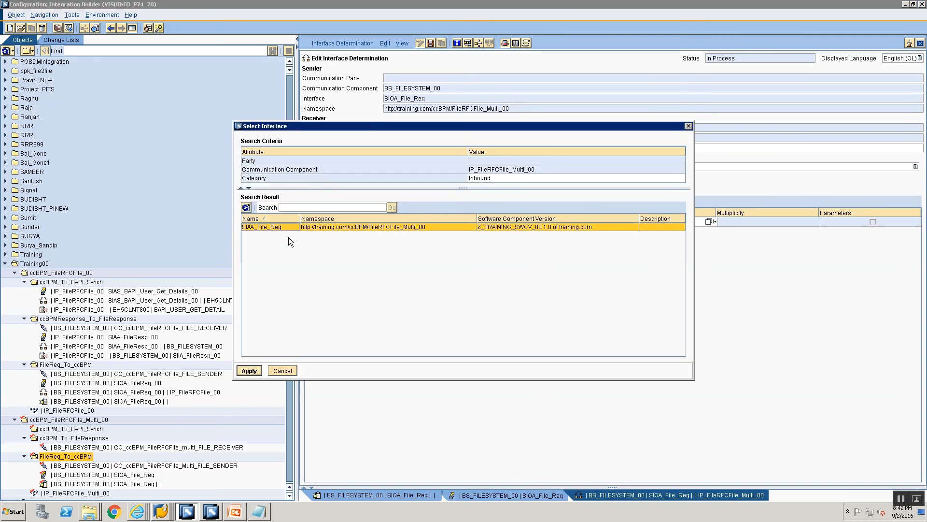
click(249, 371)
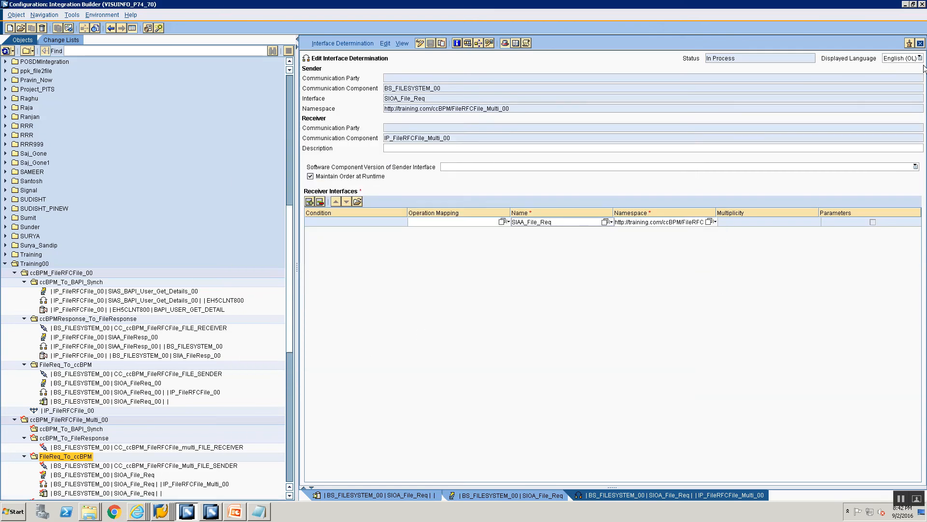
click(920, 43)
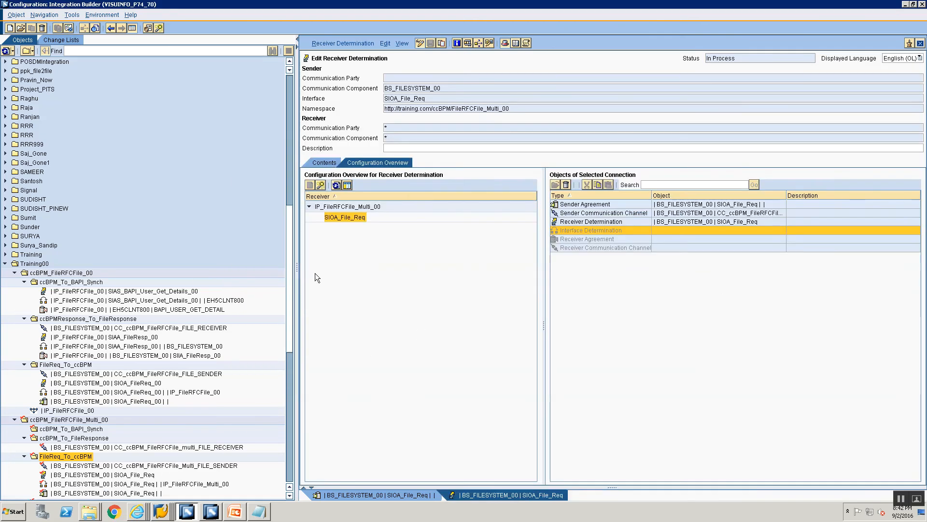
click(336, 185)
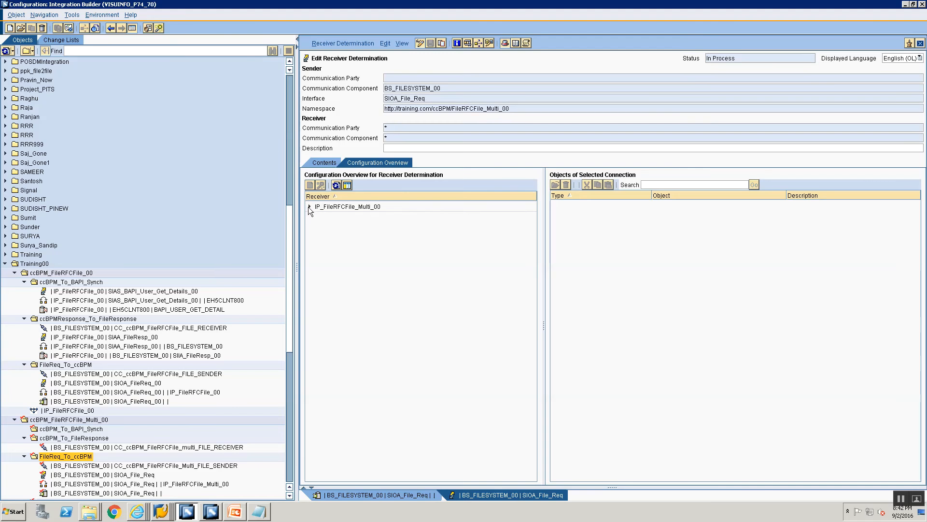
click(309, 207)
click(341, 216)
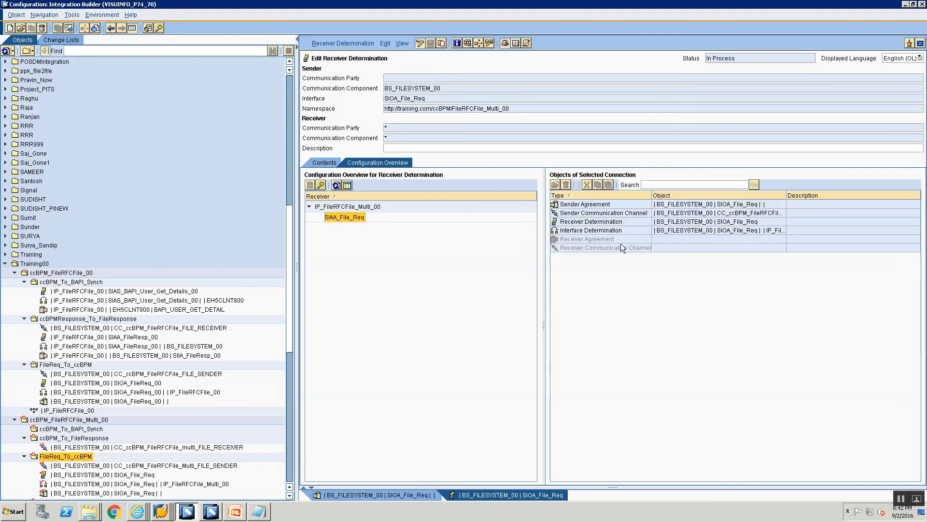
mouse_move(610, 237)
- Start a receiver determination in the multi scenario's ccBPM_To_BAPI_Synch folder with IP_FileRFCFile_Multi_00 as the sender communication component
click(25, 456)
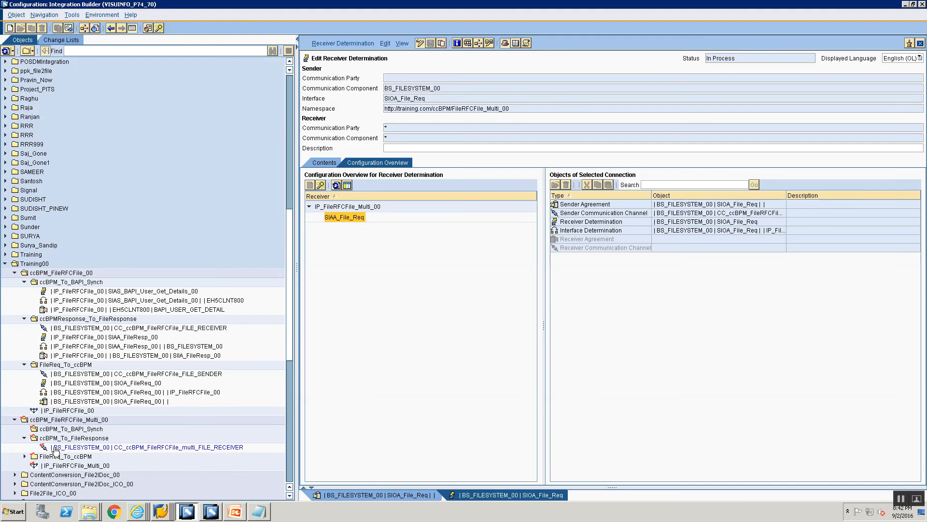
click(56, 448)
right_click(57, 430)
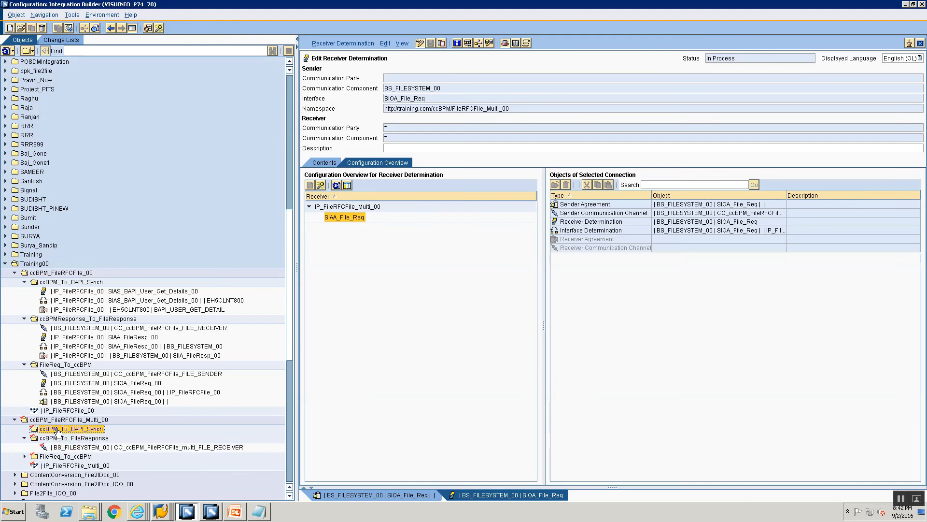
click(70, 411)
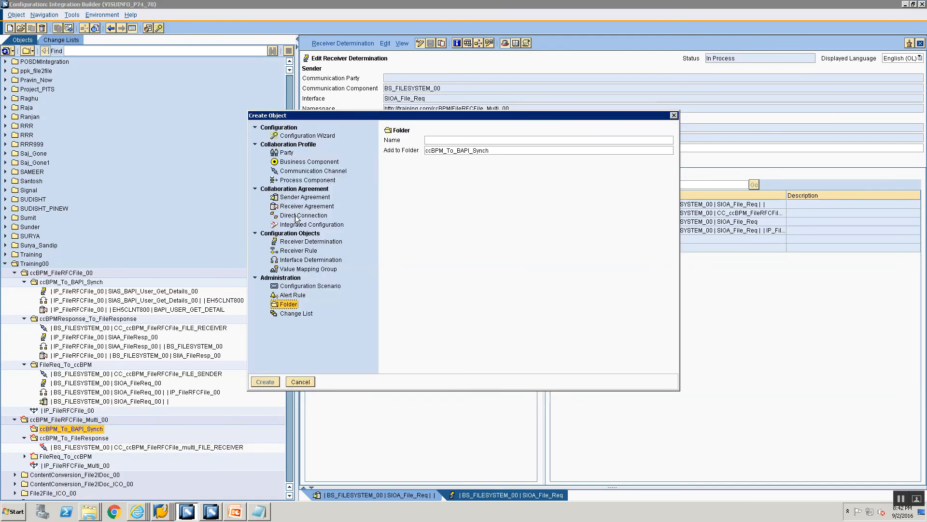
click(303, 243)
click(501, 164)
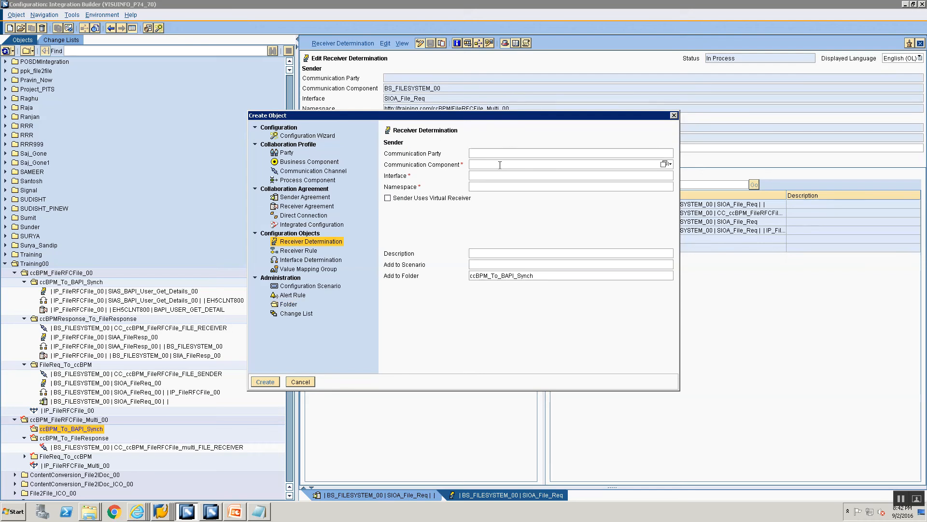
text(I)
key(Down)
key(Down)
key(Return)
key(Tab)
- Choose SIAS_BAPI as the receiver determination's sender interface and create the object
click(664, 175)
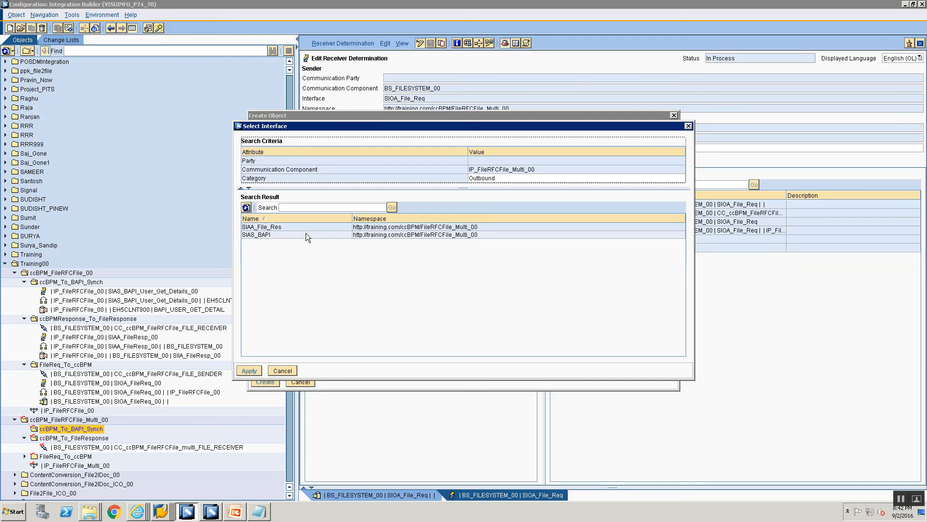
click(306, 234)
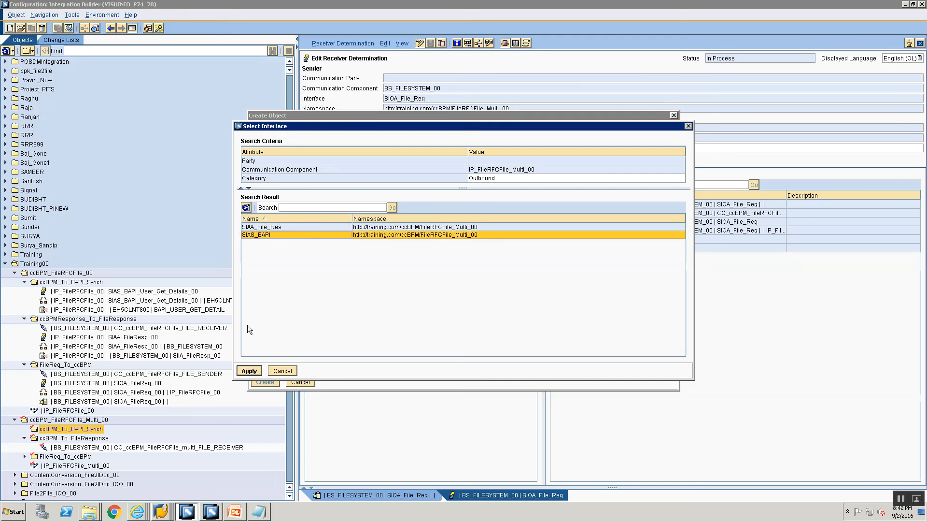
click(249, 370)
click(265, 382)
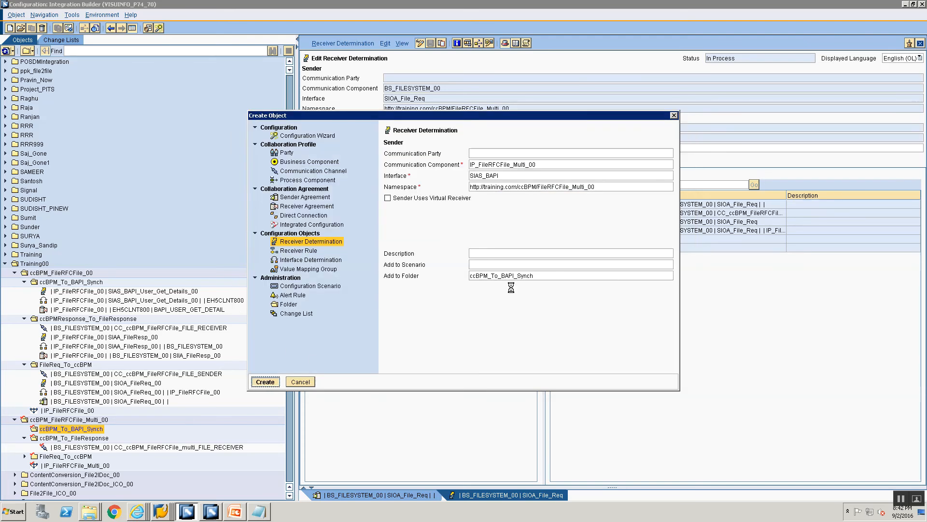
- Set EH5CLNT800 as the receiver communication component of the SIAS_BAPI receiver determination and save it
click(867, 239)
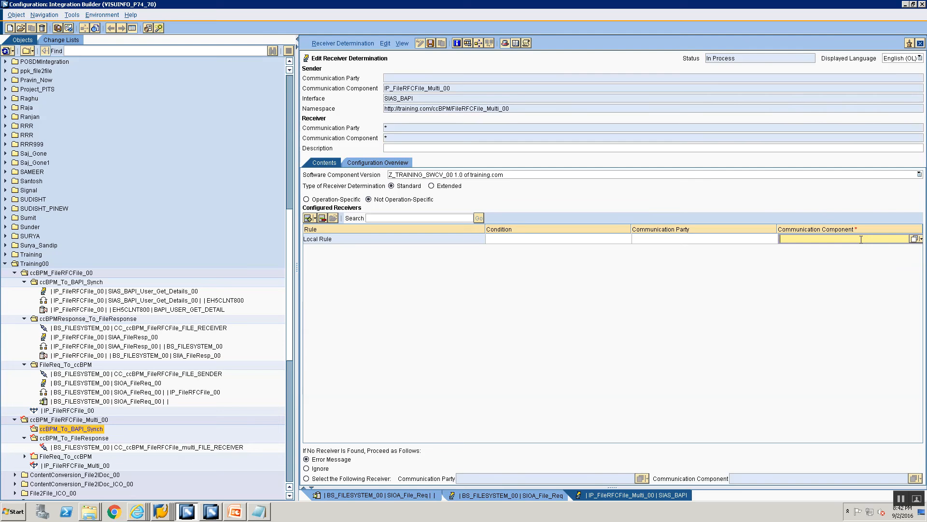
text(EH)
text(4)
text(CLNT800)
key(Return)
- Create a specific interface determination for the SIAS_BAPI connection to EH5CLNT800 from the configuration overview
click(366, 163)
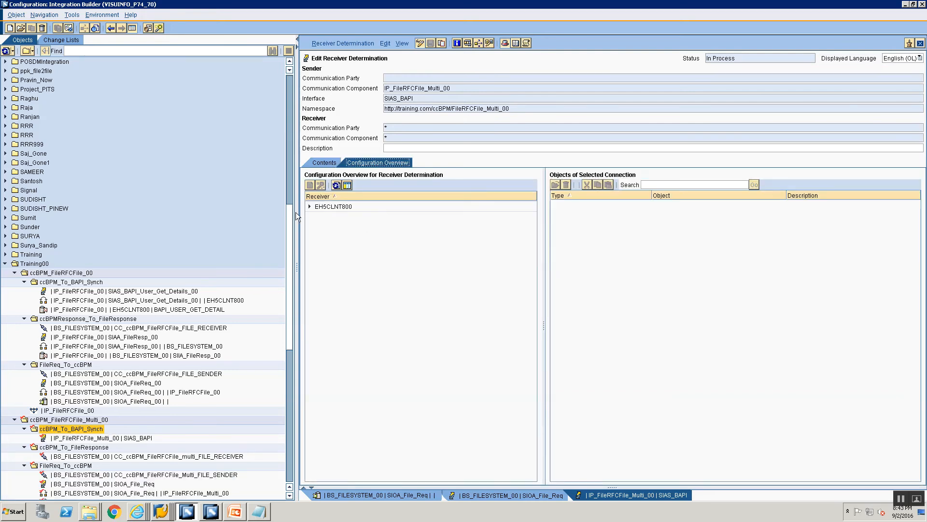
click(310, 207)
click(331, 216)
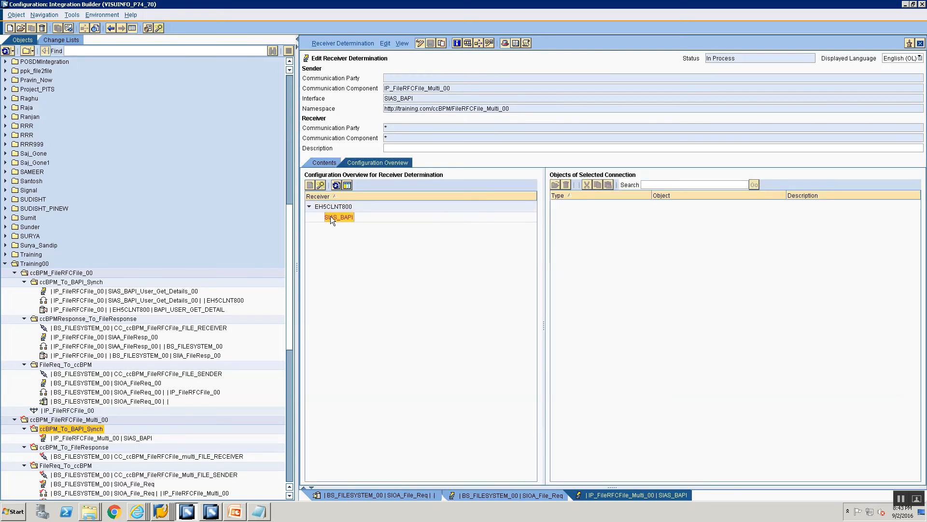
right_click(610, 237)
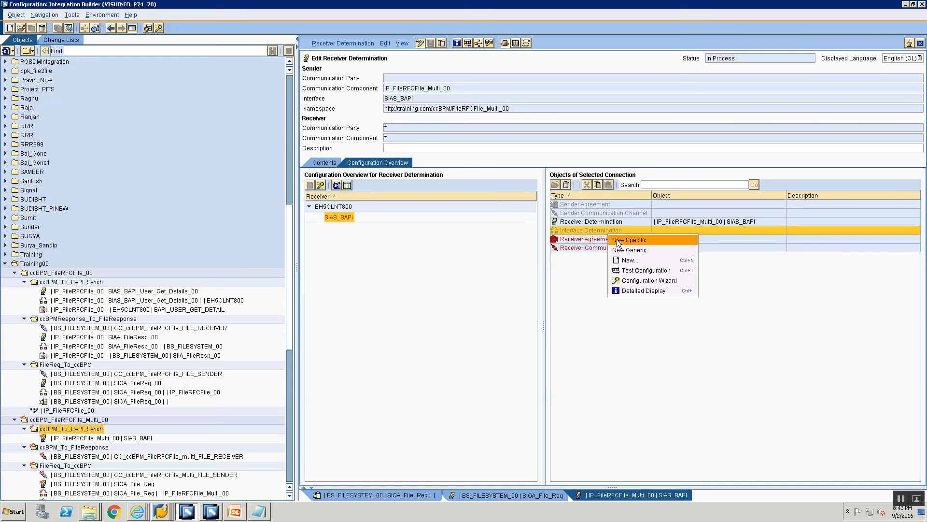
click(617, 239)
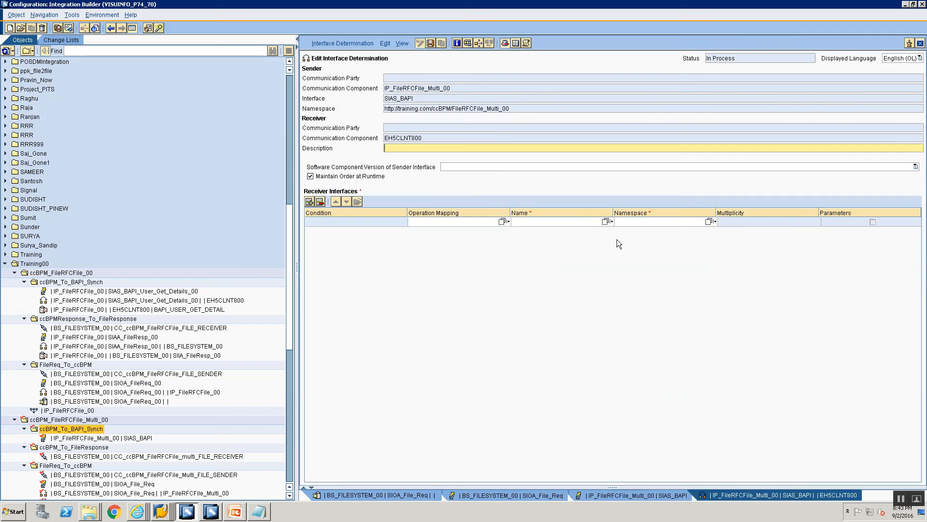
- Assign operation mapping OM_BPM_To_BAPI with its BAPI_USER_GET_DETAIL interface, then save and close the interface determination
click(503, 222)
click(359, 227)
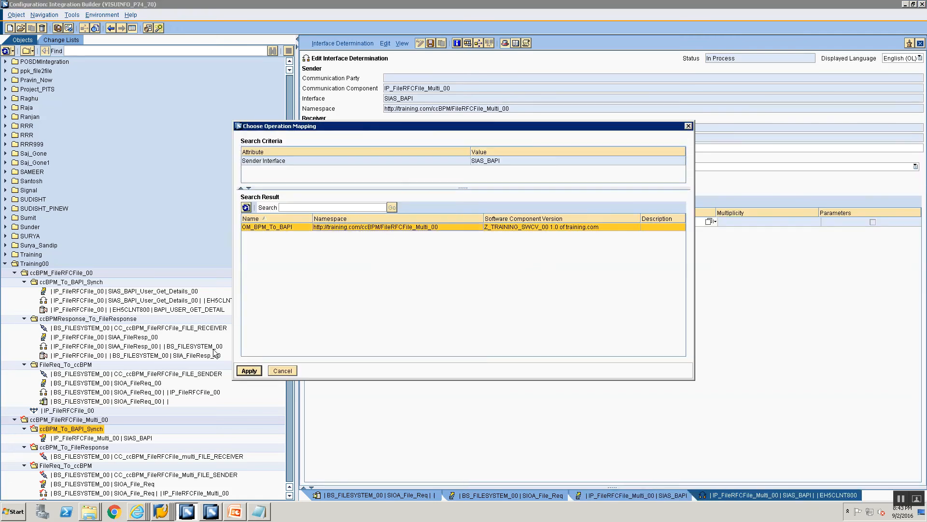
click(248, 371)
key(ctrl+s)
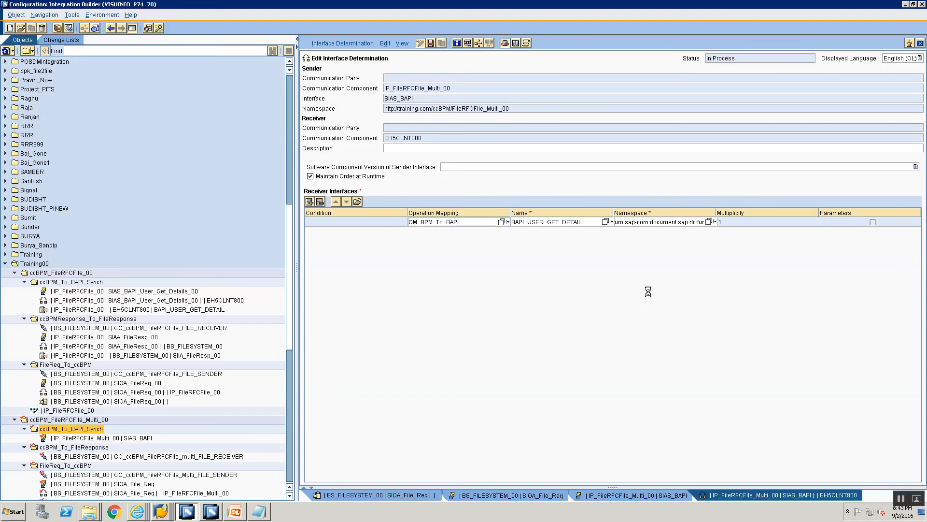
click(919, 44)
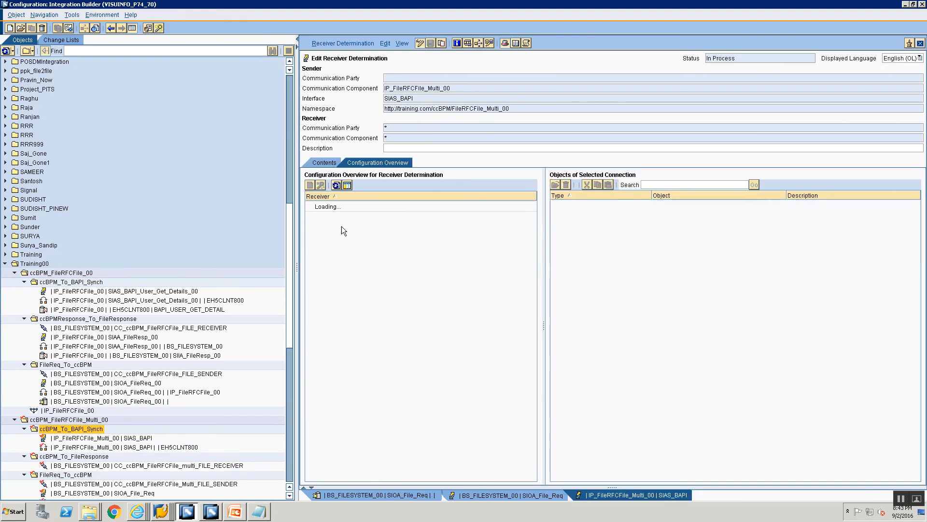
- Create a specific receiver agreement for the BAPI_USER_GET_DETAIL connection to EH5CLNT800 from the configuration overview
click(310, 207)
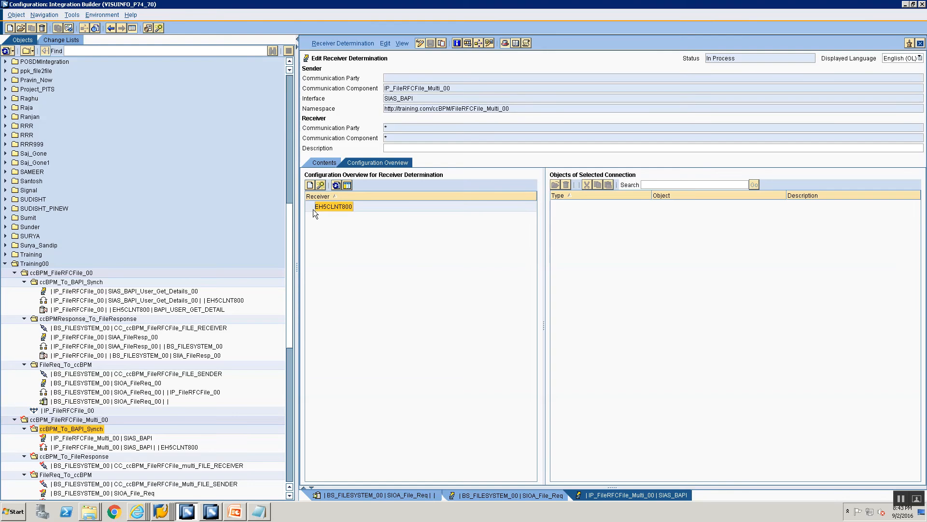
click(335, 217)
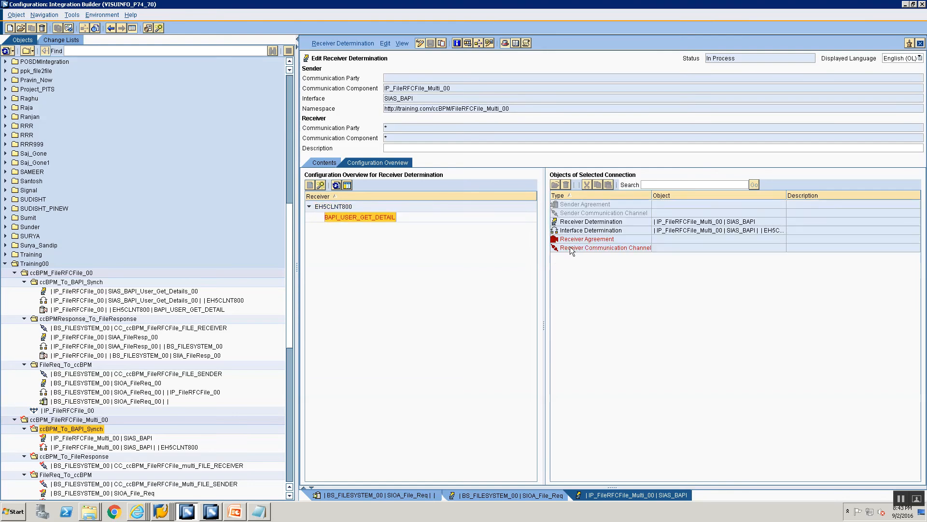
click(572, 239)
right_click(572, 239)
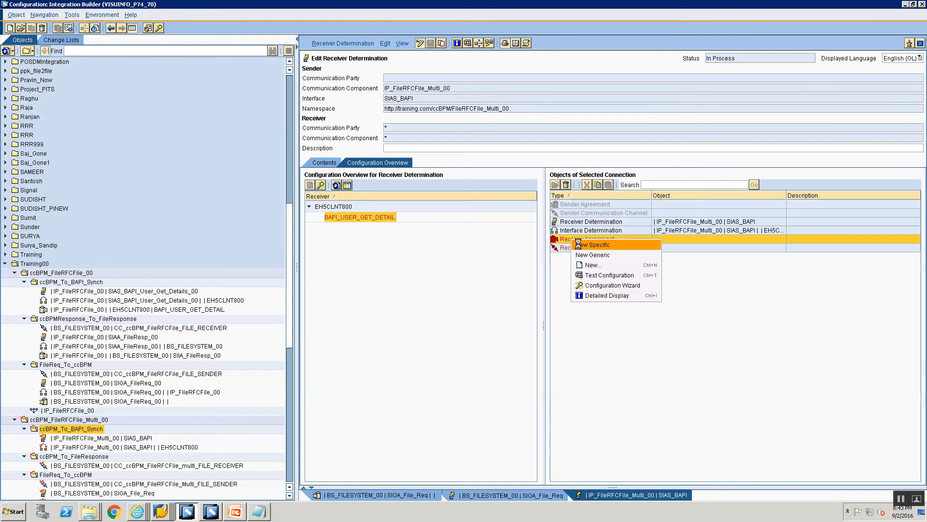
- Assign channel CC_SOAP2RFC_RFC_RECEIVER_00 to the EH5CLNT800 receiver agreement, save it and close the open objects
click(714, 166)
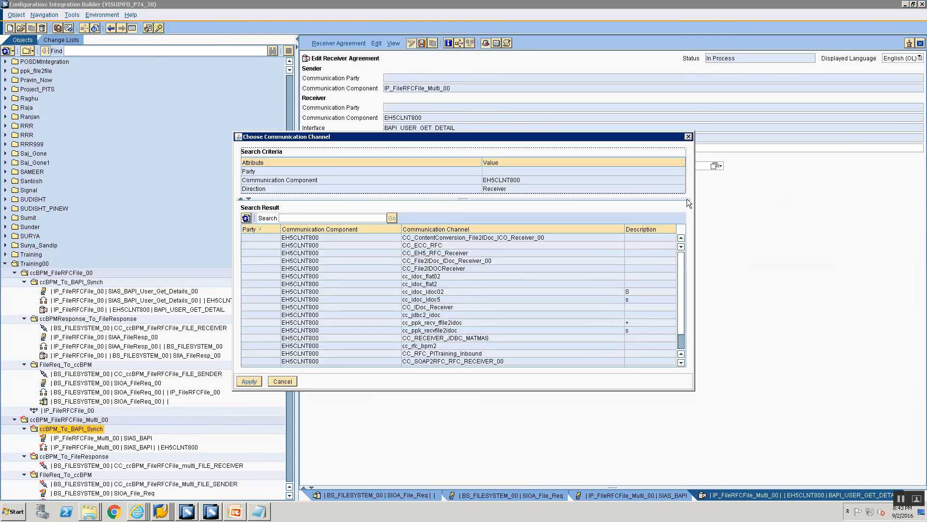
scroll(479, 317, down, 3)
click(456, 341)
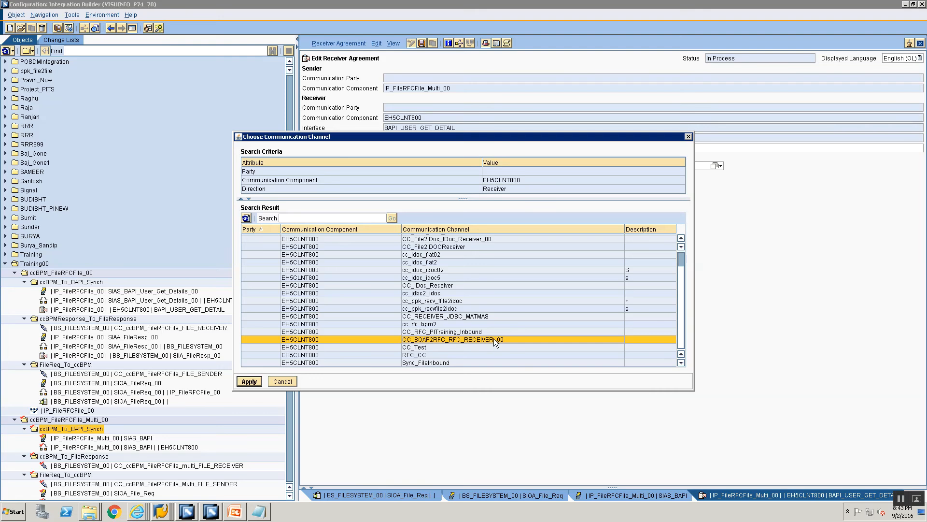
click(249, 381)
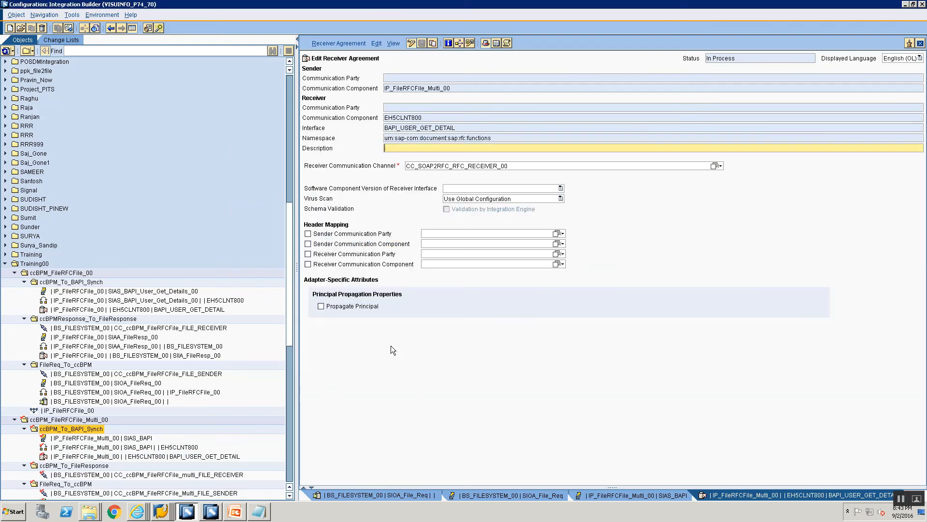
click(921, 44)
click(921, 44)
click(921, 44)
click(921, 44)
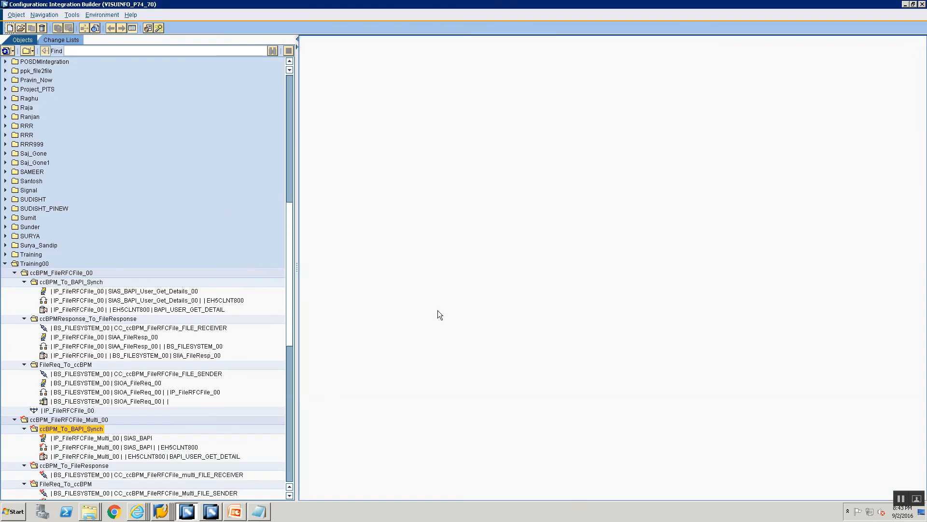
- Start a new receiver determination in the ccBPM_To_FileResponse folder with IP_FileRFCFile_Multi_00 as the sender communication component
scroll(55, 418, down, 2)
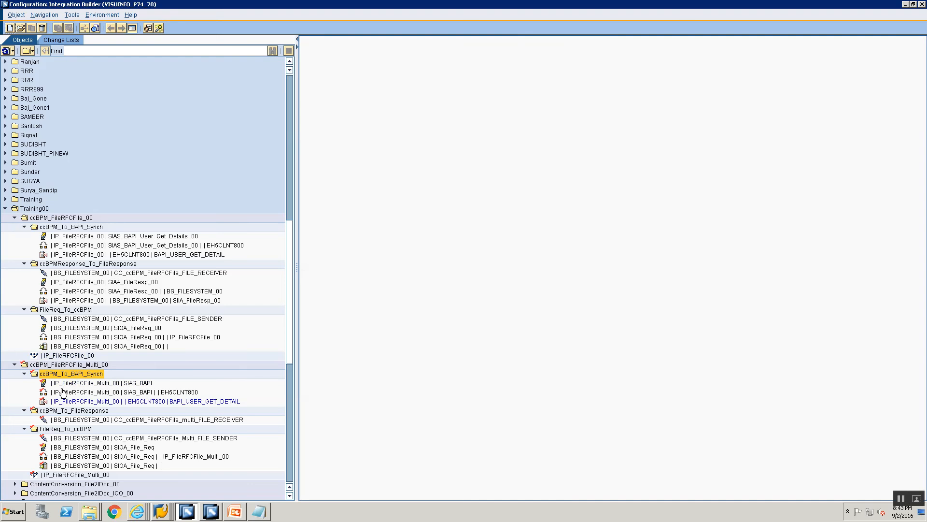
click(76, 411)
right_click(77, 411)
click(86, 410)
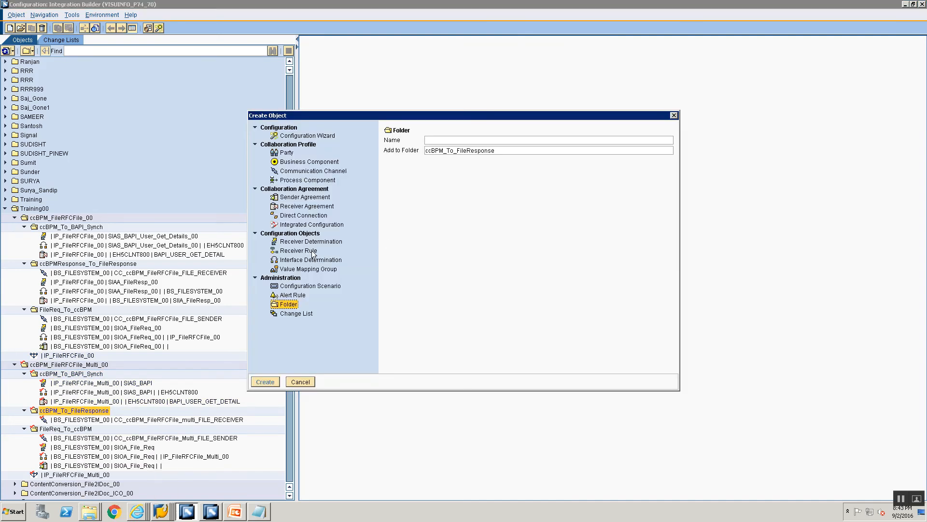
click(312, 241)
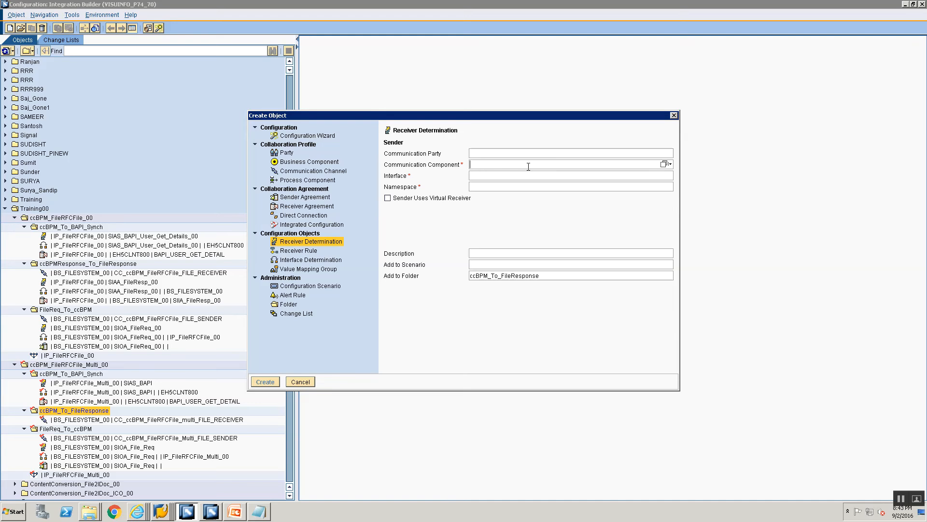
text(IP)
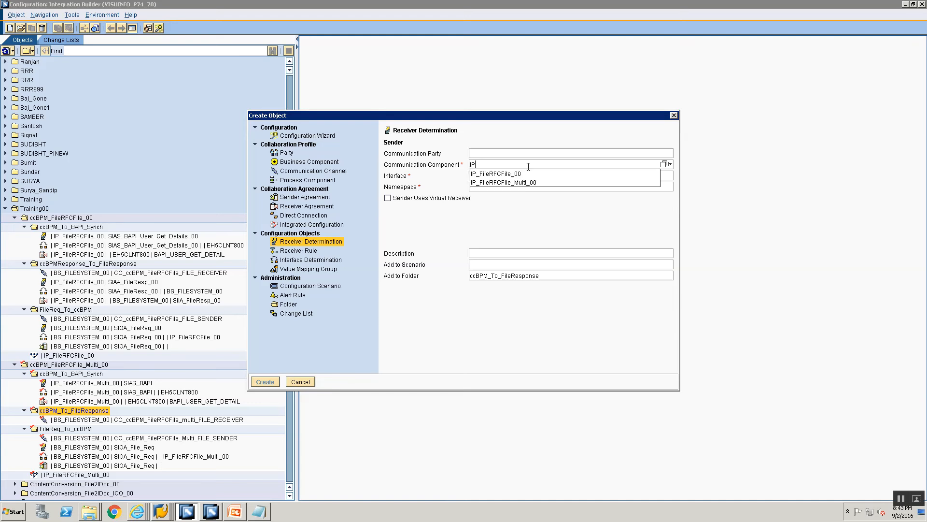
key(Down)
key(Down)
key(Return)
key(Tab)
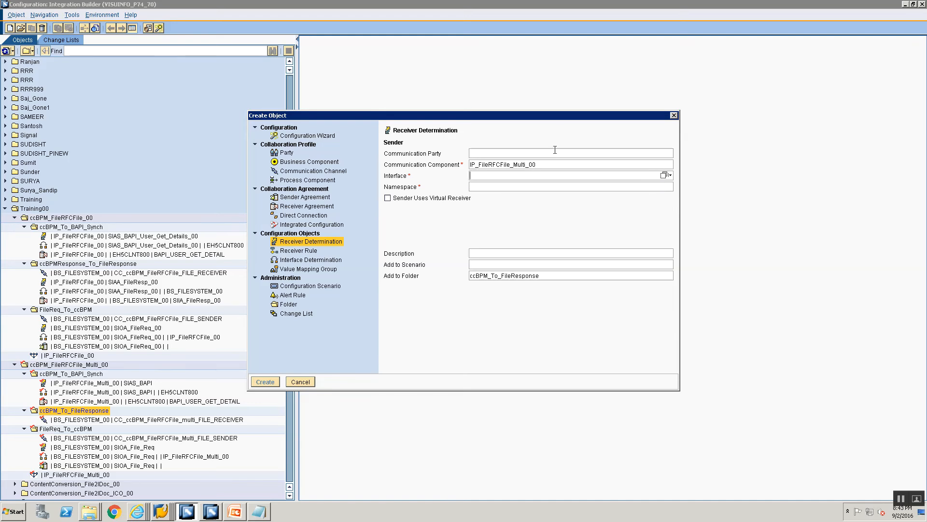
- Choose SIAA_File_Res as the receiver determination's sender interface and create the object
click(665, 175)
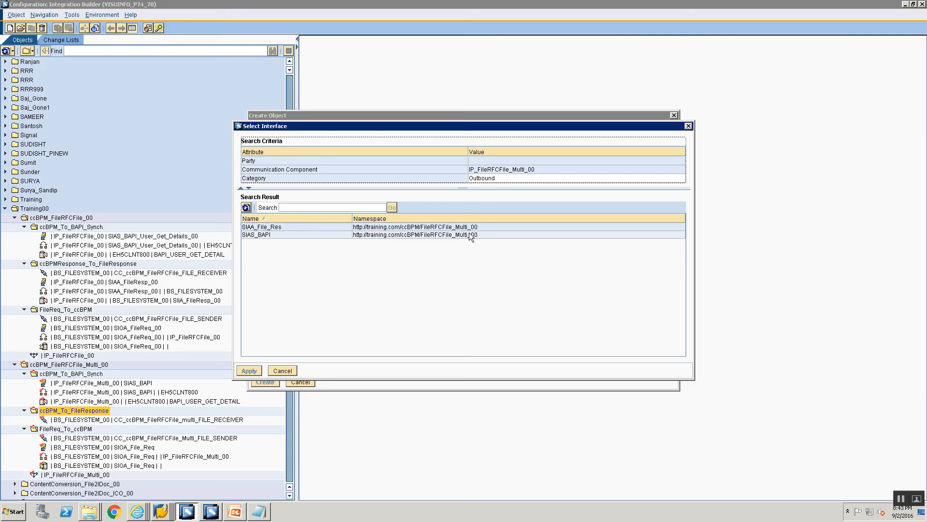
click(306, 233)
click(304, 220)
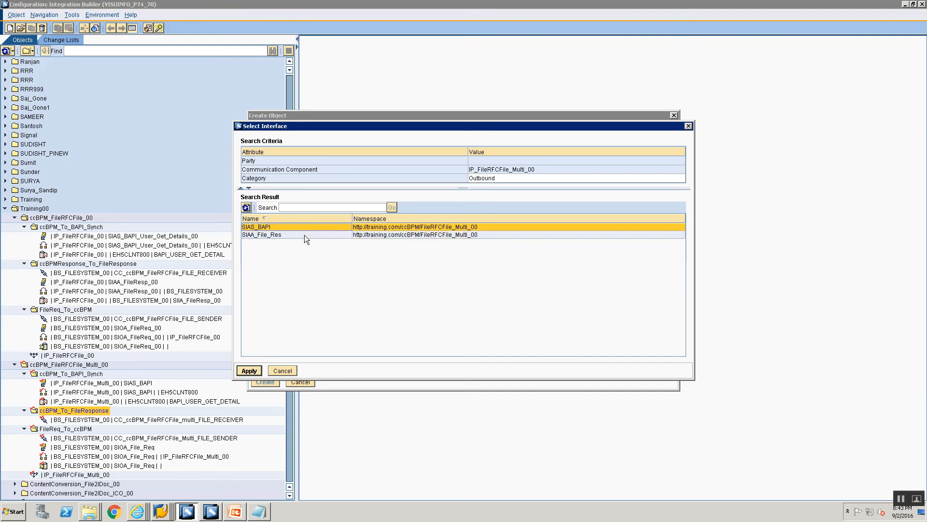
click(305, 235)
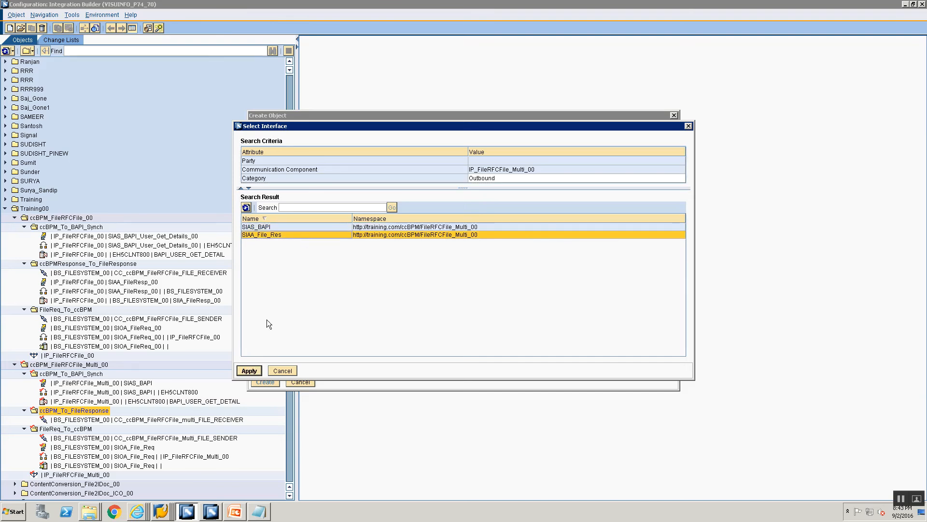
click(249, 370)
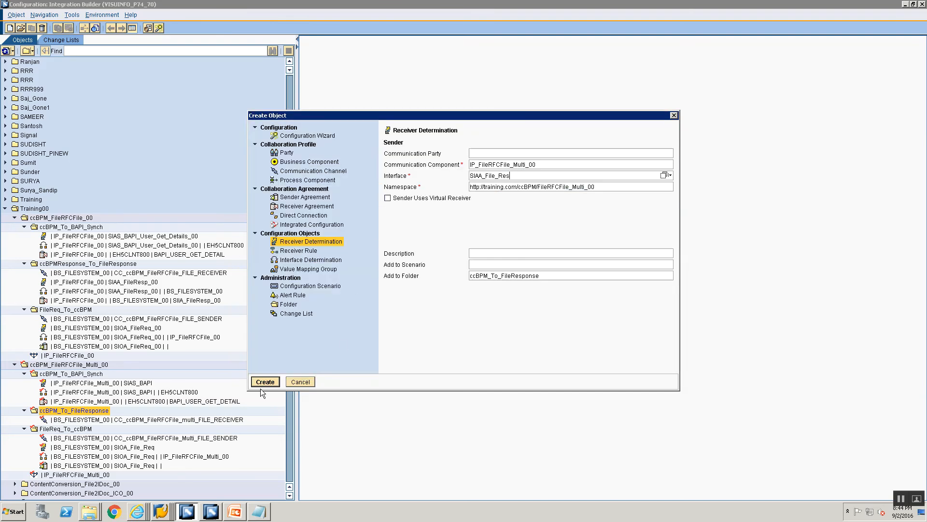
click(265, 382)
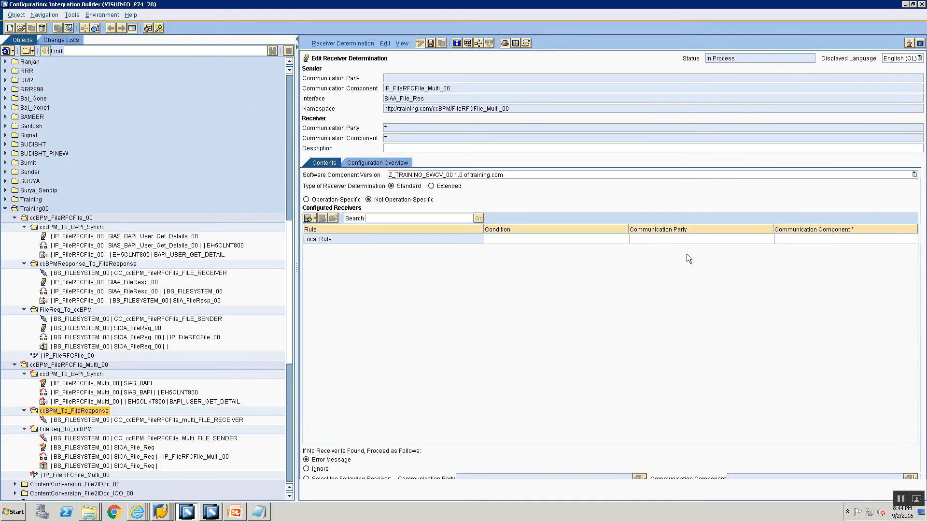
- Set BS_FILESYSTEM_00 as the receiver communication component of the SIAA_File_Res receiver determination and save it
click(781, 240)
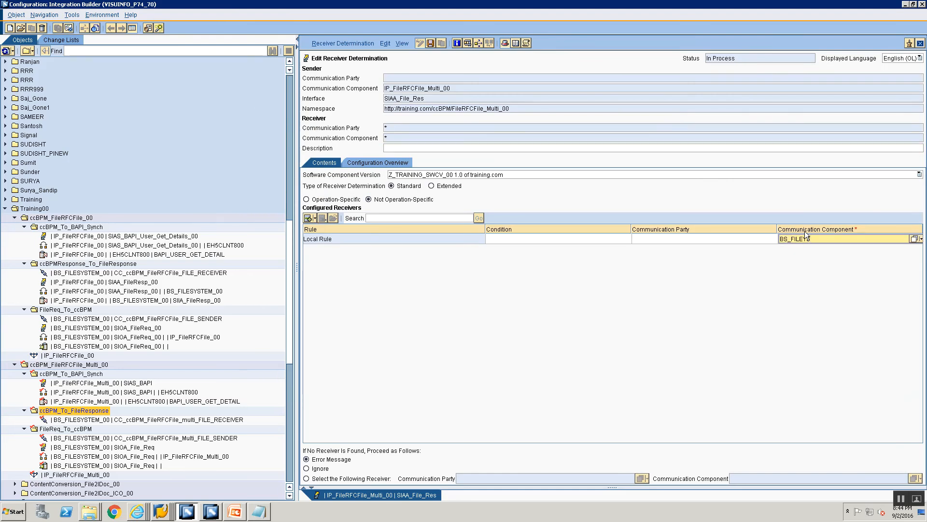
text(BS_FILEYSTEM_00)
click(811, 240)
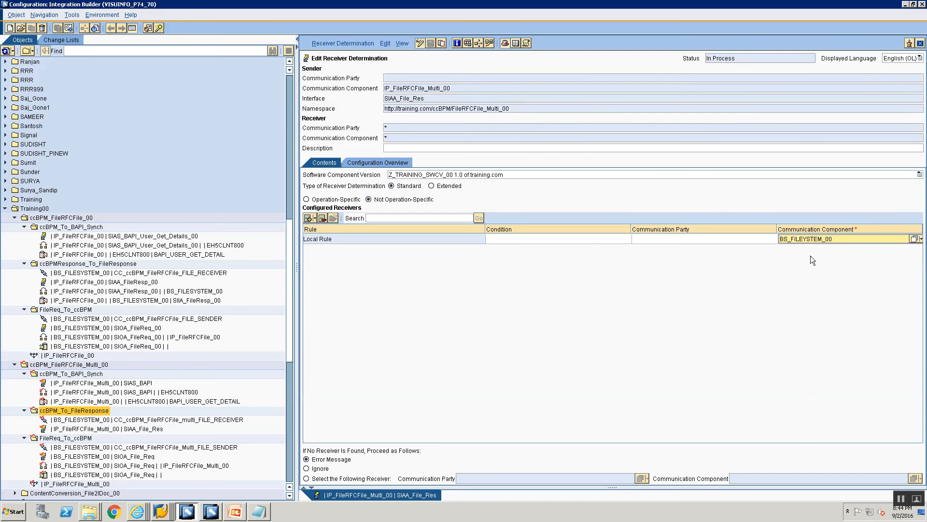
key(BackSpace)
key(BackSpace)
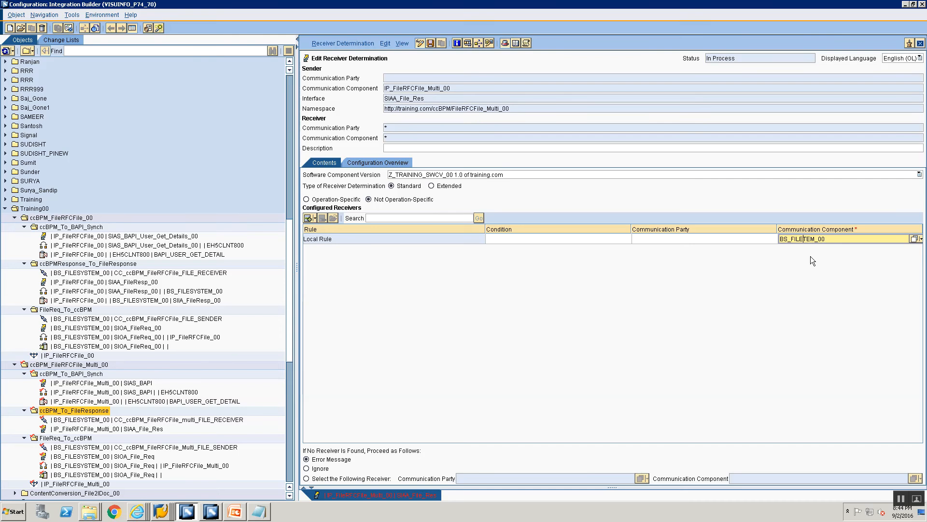
text(SYS)
key(Return)
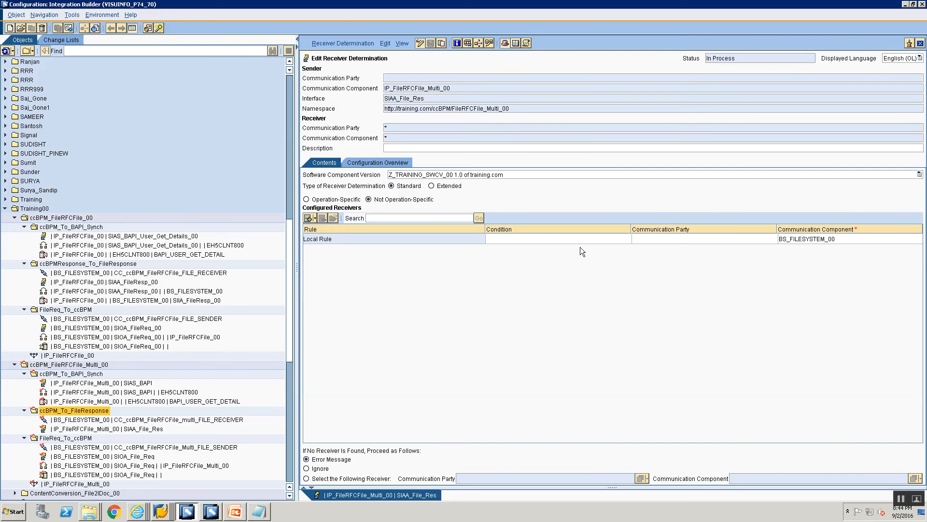
- Create a specific interface determination for the SIAA_File_Res connection to BS_FILESYSTEM_00 from the configuration overview
click(376, 162)
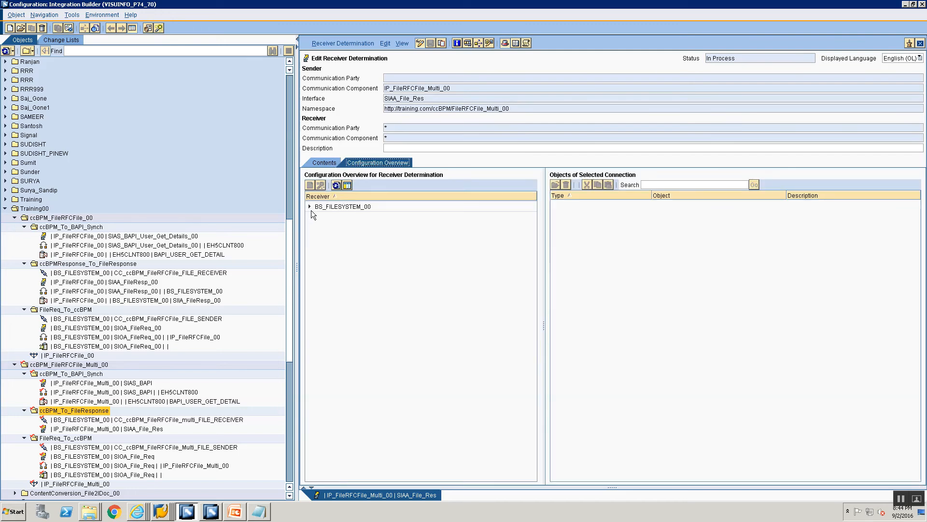
click(309, 206)
click(344, 217)
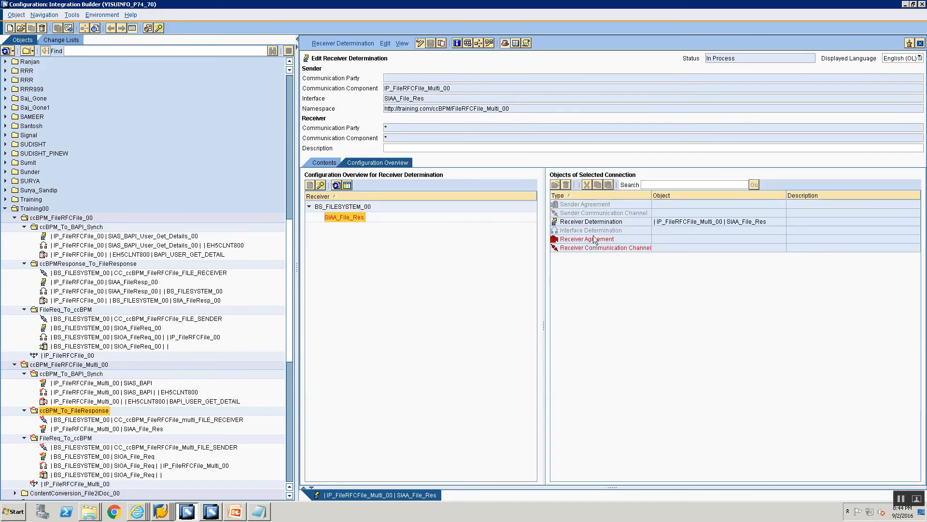
right_click(593, 233)
click(600, 238)
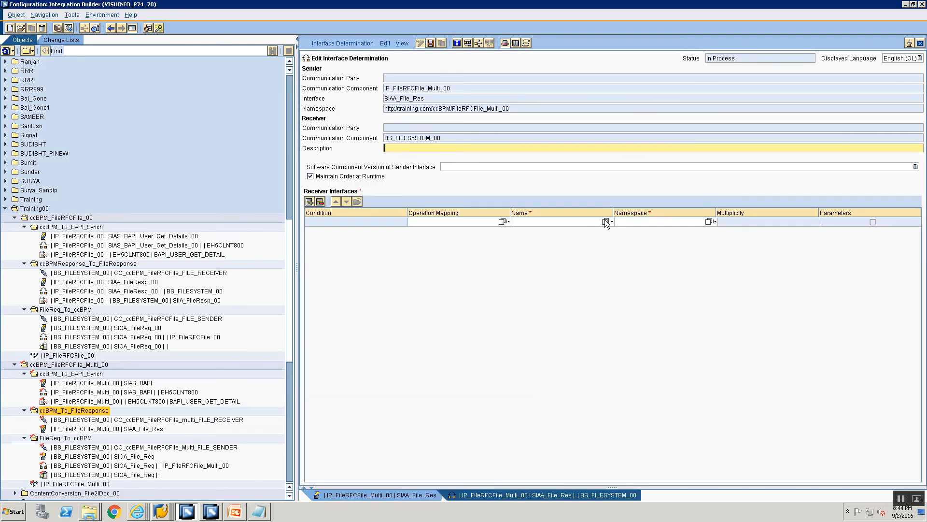
- Assign SIIA_FileResp from the FileRFCFile_Multi_00 namespace as the receiver interface, then save and close the interface determination
click(605, 221)
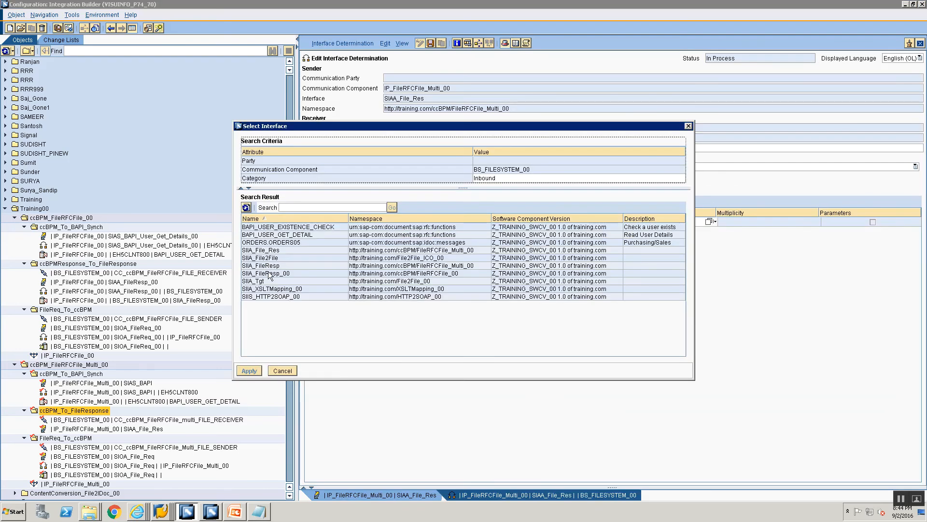
click(267, 266)
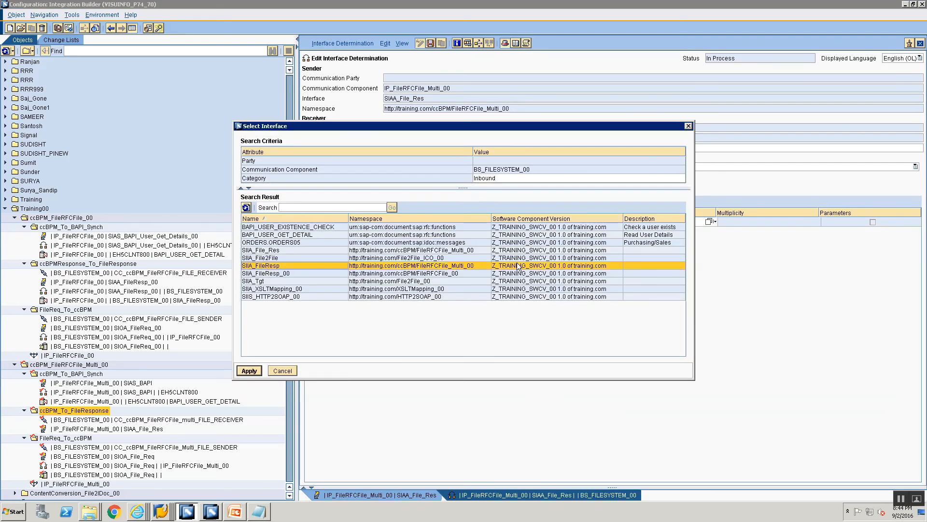
click(245, 371)
click(430, 43)
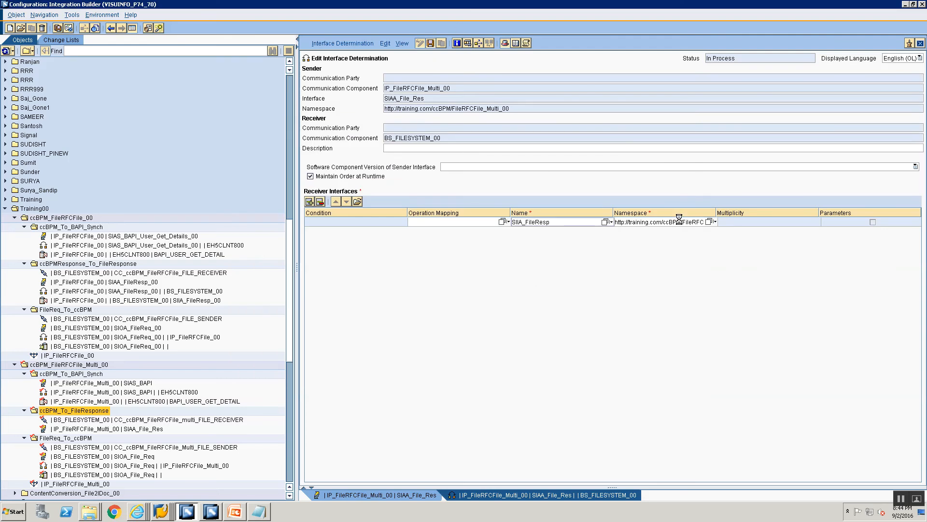
click(920, 43)
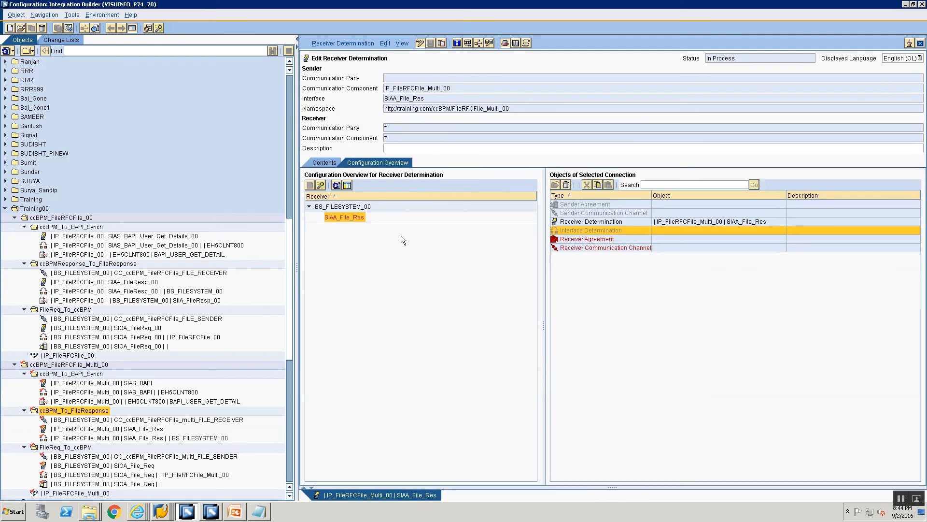
- Refresh the configuration overview and create a specific receiver agreement for the SIIA_FileResp connection to BS_FILESYSTEM_00
click(337, 185)
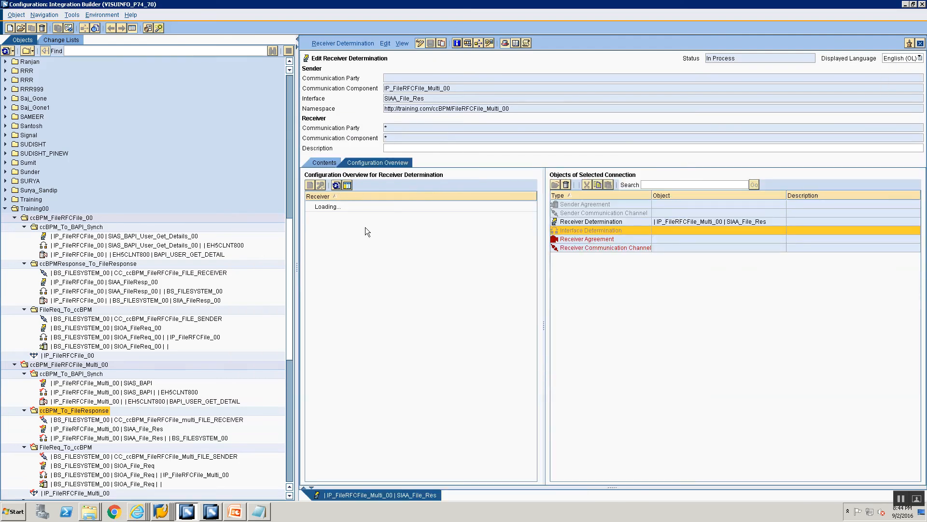
click(331, 217)
right_click(566, 240)
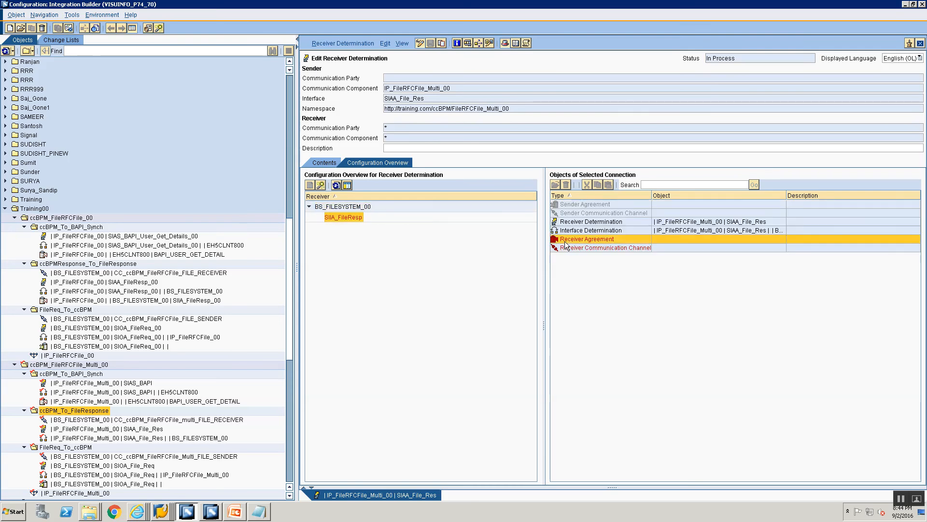
click(574, 248)
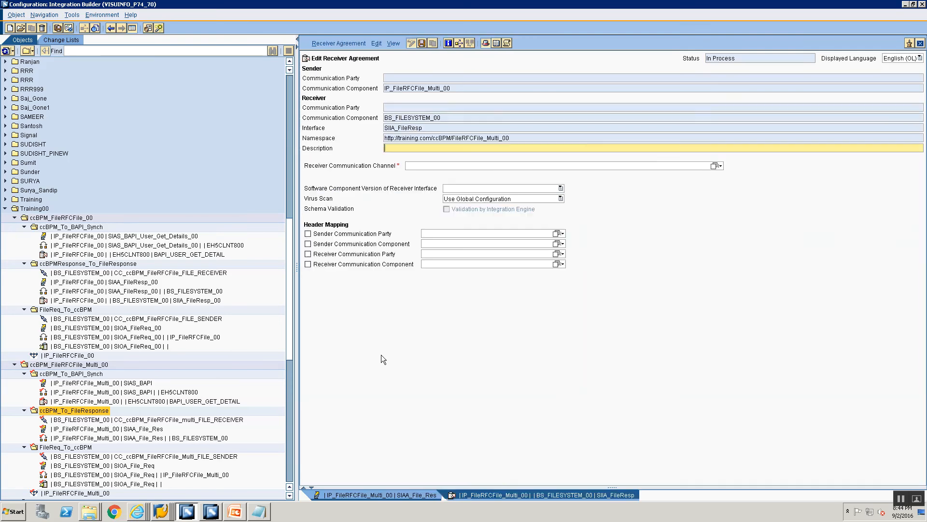
- Assign channel CC_ccBPM_FileRFCFile_multi_FILE_RECEIVER to the BS_FILESYSTEM_00 receiver agreement and save it
click(714, 167)
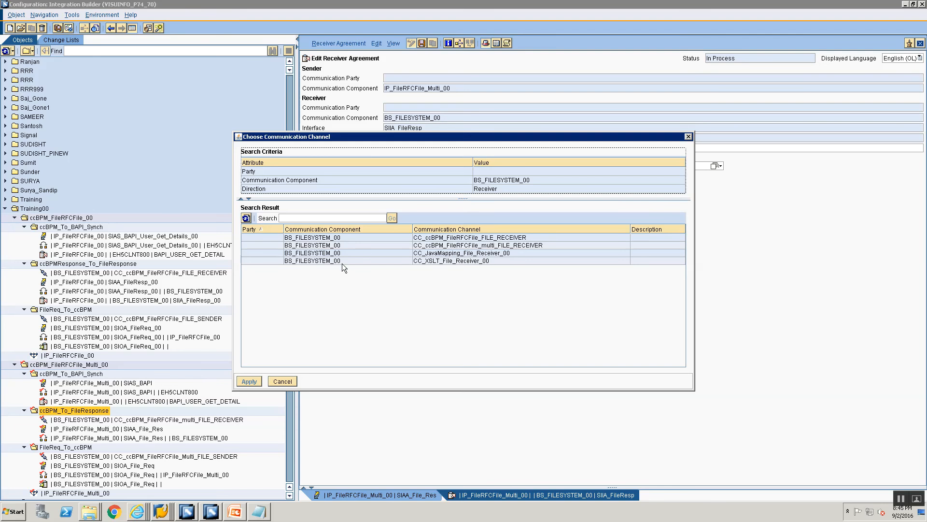
click(453, 245)
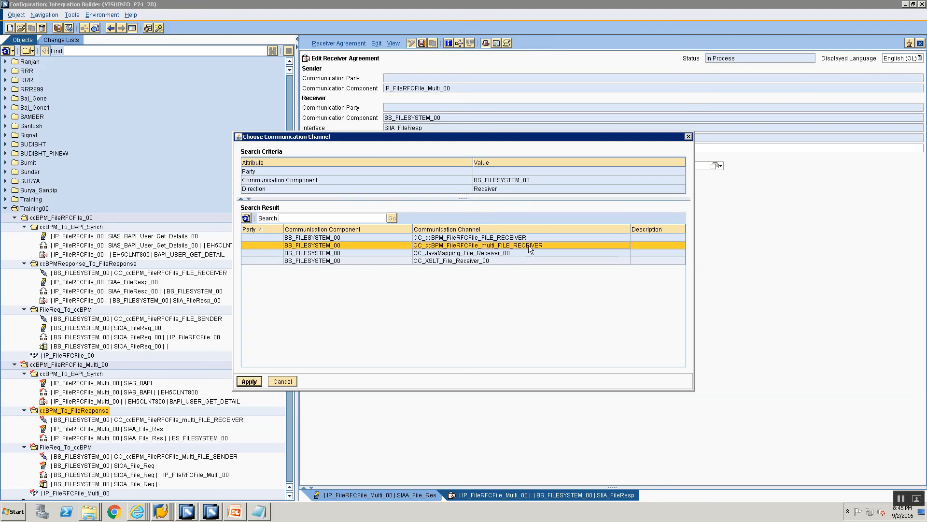
click(249, 381)
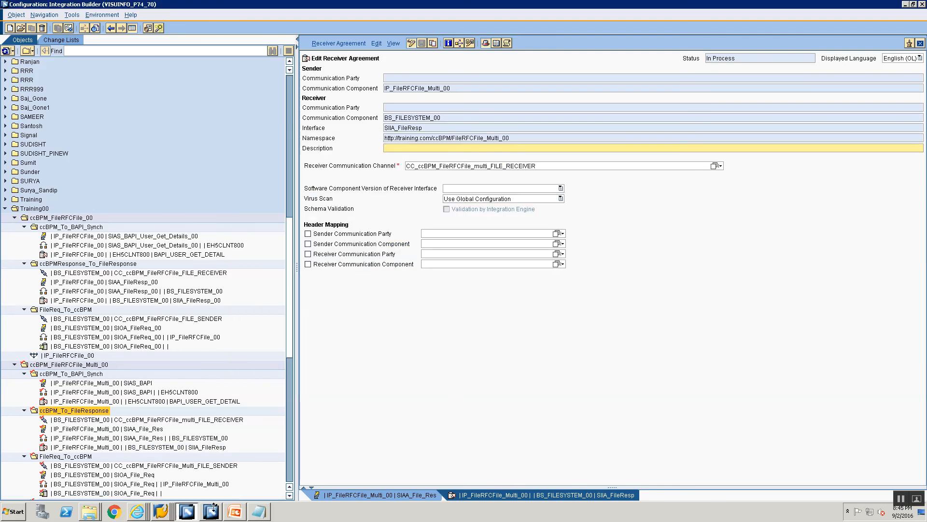
- Activate the standard change list with all its objects, then switch to Enterprise Services Builder
click(68, 39)
right_click(53, 137)
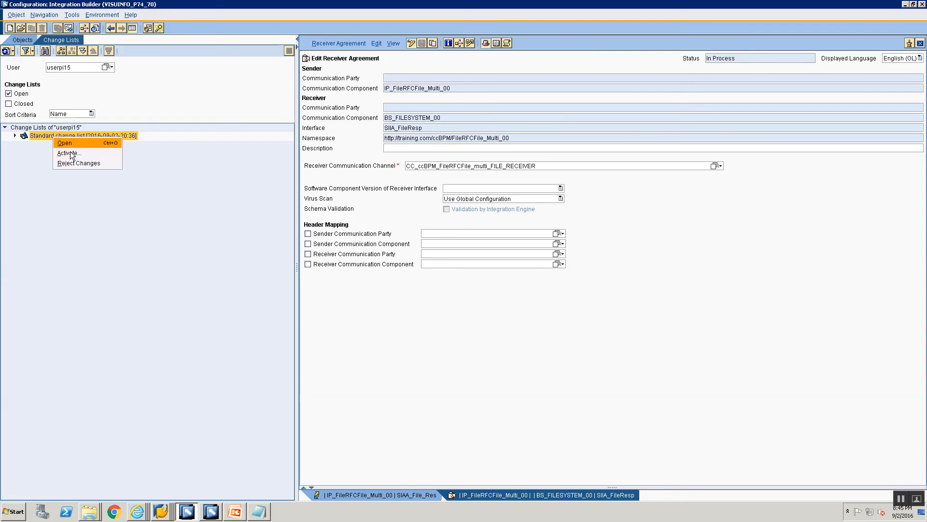
click(69, 153)
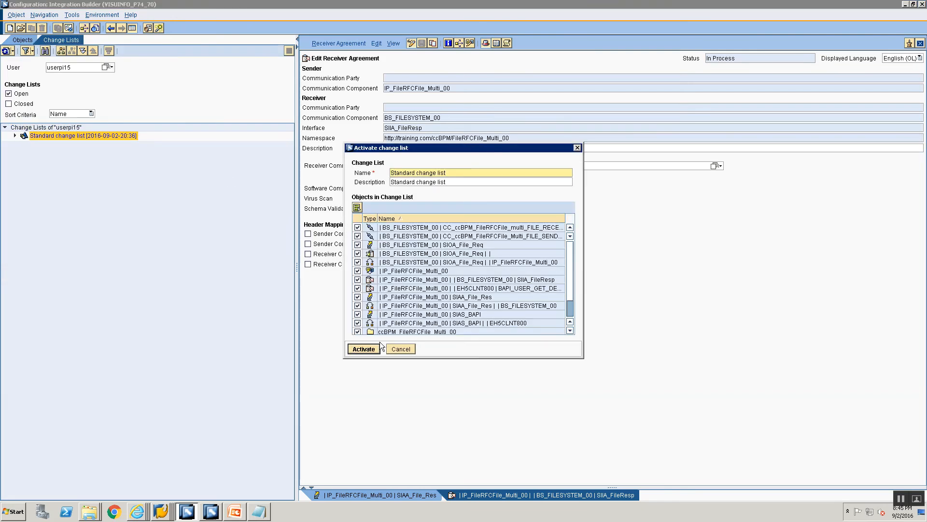
click(362, 348)
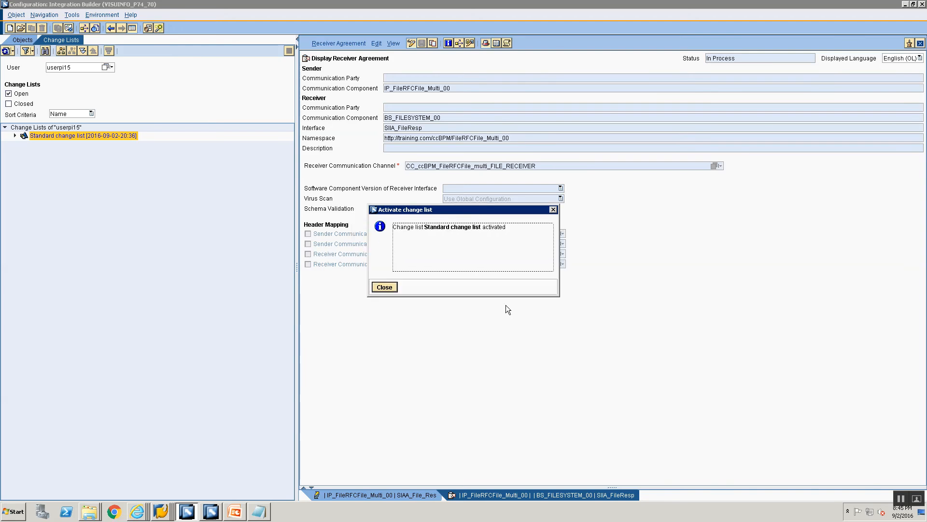
click(381, 286)
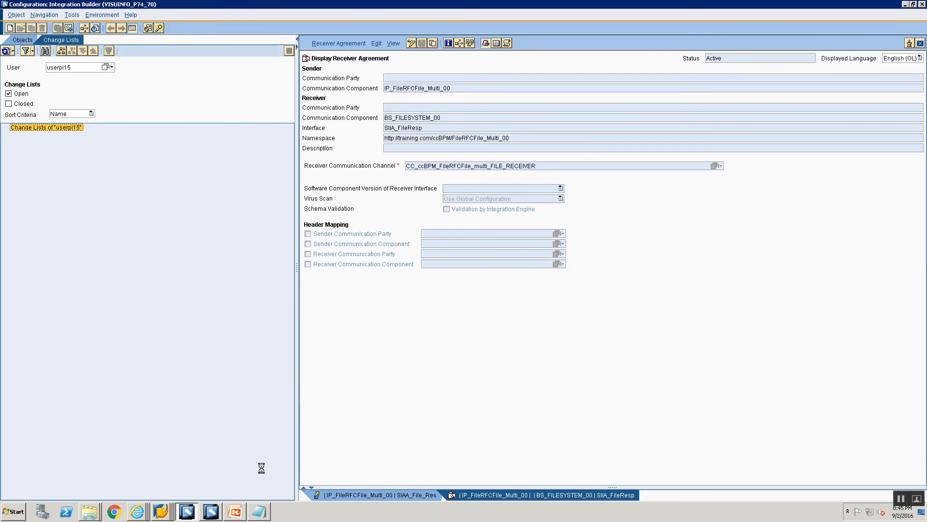
click(205, 503)
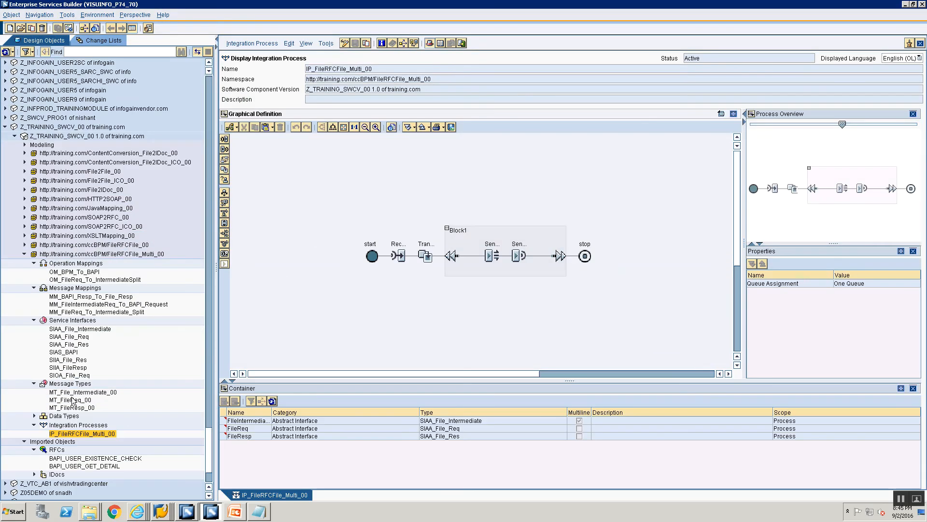
double_click(80, 305)
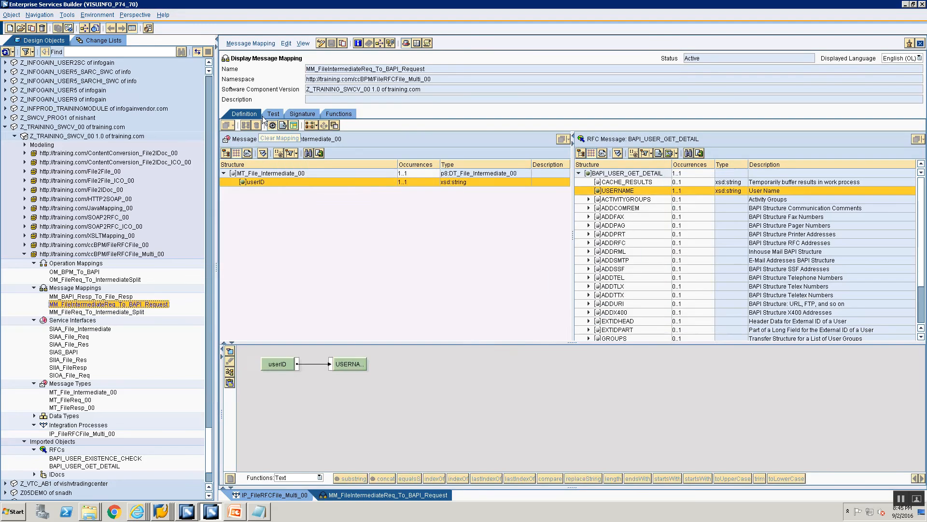
click(272, 115)
click(230, 170)
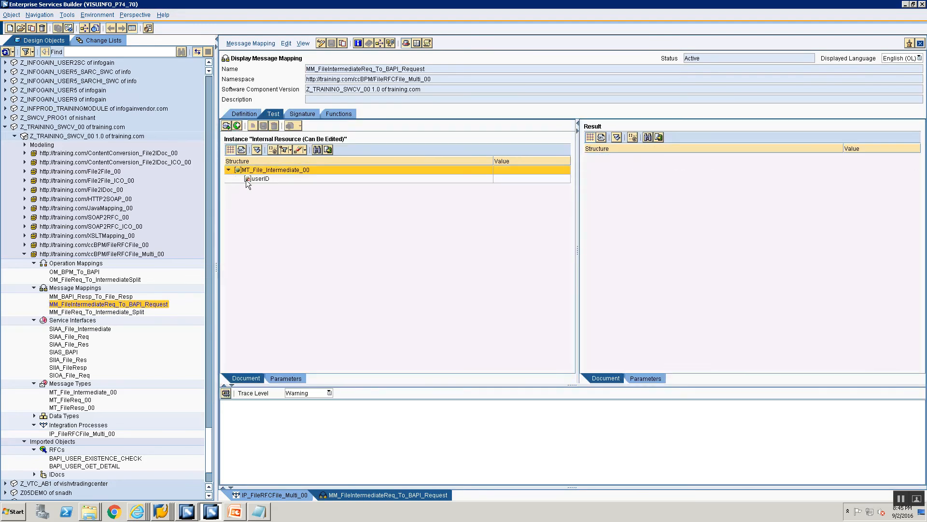
click(248, 180)
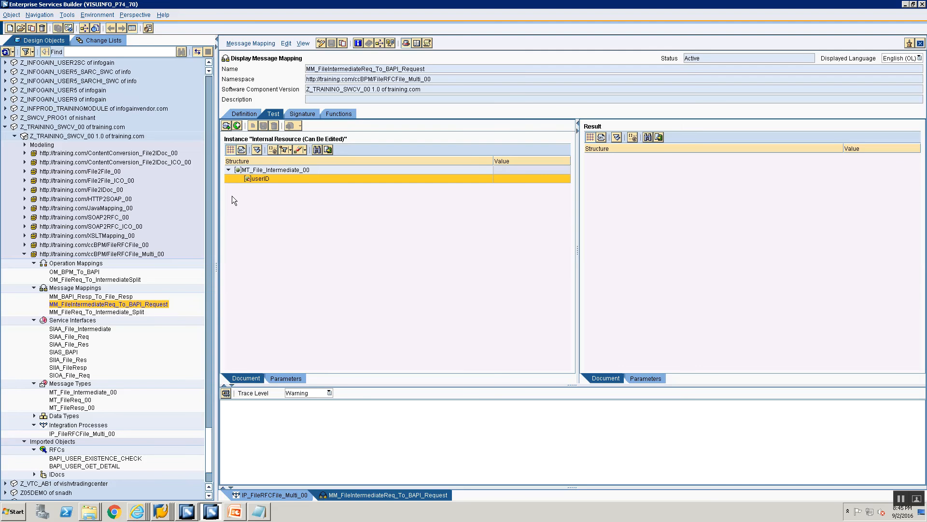
click(921, 43)
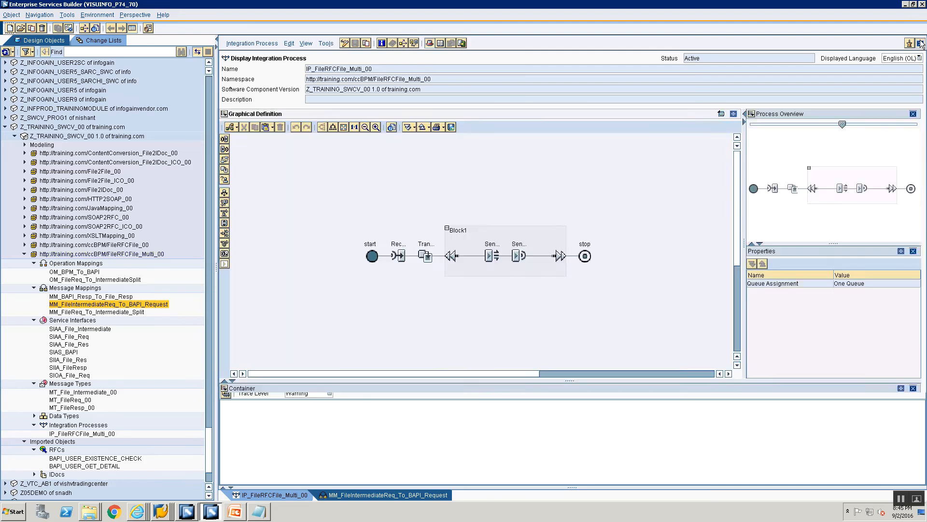
click(920, 43)
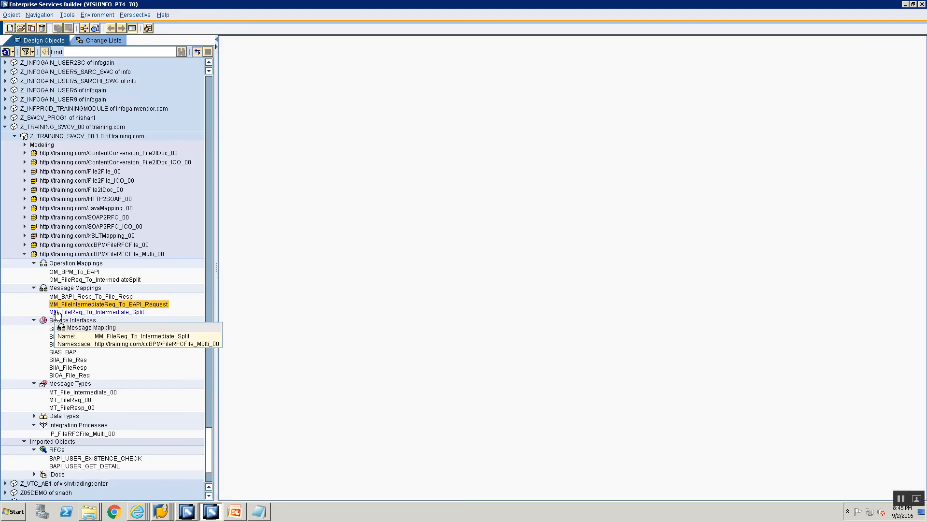
- Open the test view of message mapping MM_FileReq_To_Intermediate_Split and expand the source structure down to the users node
double_click(77, 312)
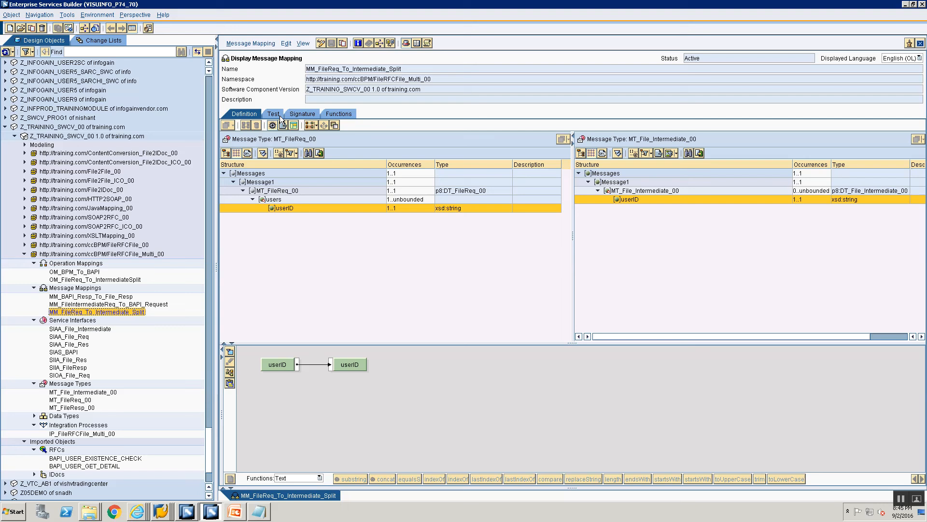
click(273, 114)
click(228, 170)
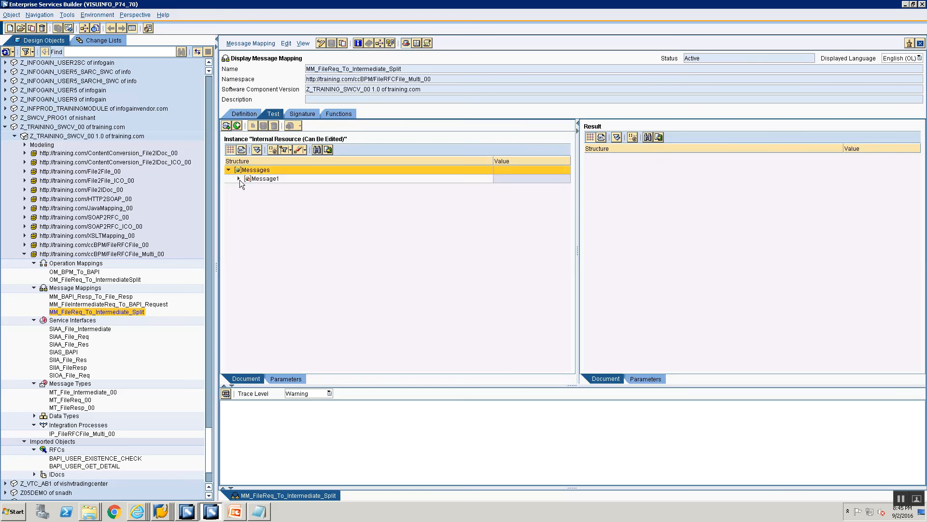
click(238, 179)
click(248, 188)
- Duplicate the users subtree under MT_FileReq_00 twice in the test instance
click(273, 197)
right_click(274, 198)
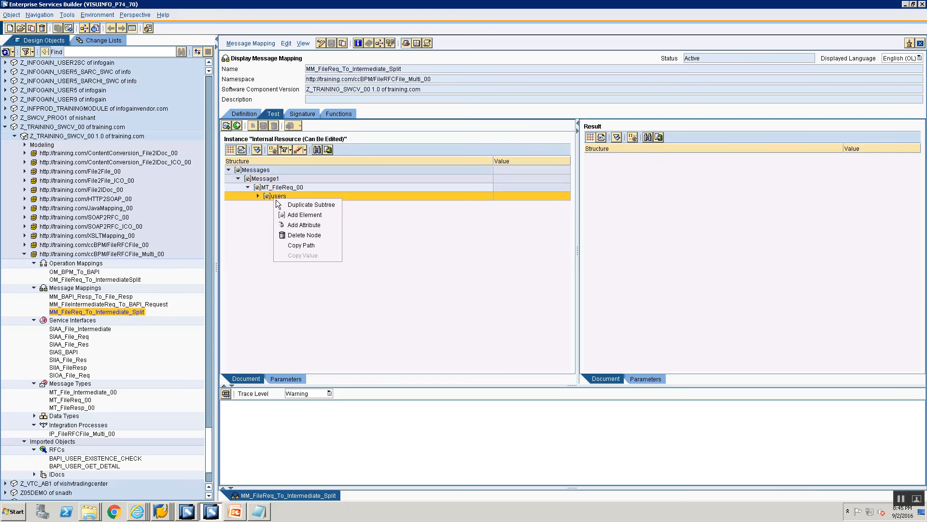
click(282, 203)
right_click(278, 207)
click(283, 211)
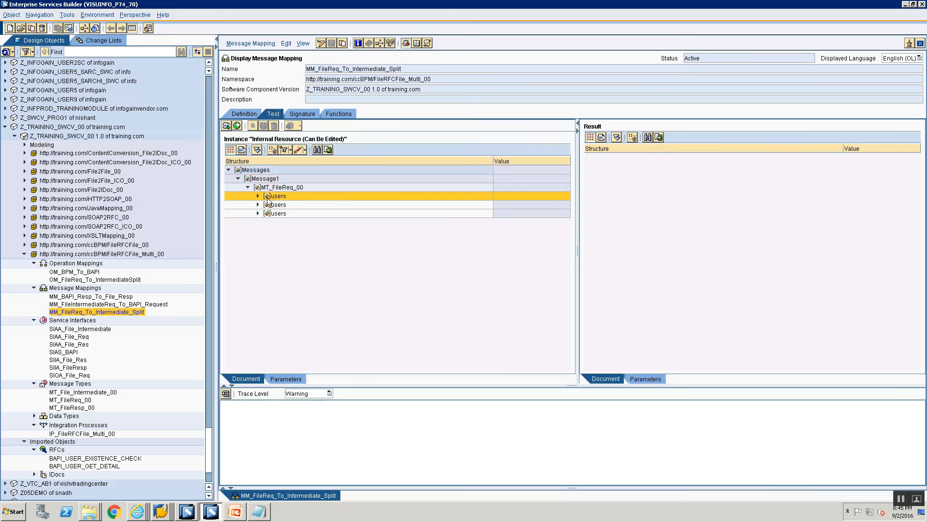
- Set the userID of the first users node to userpi15 and of the second to admin
click(258, 196)
click(510, 205)
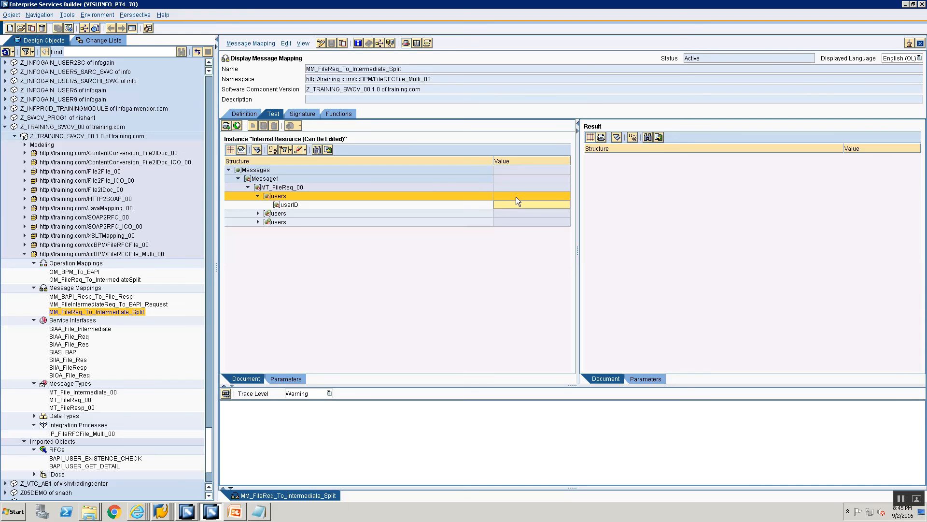
text(userpi15)
click(259, 214)
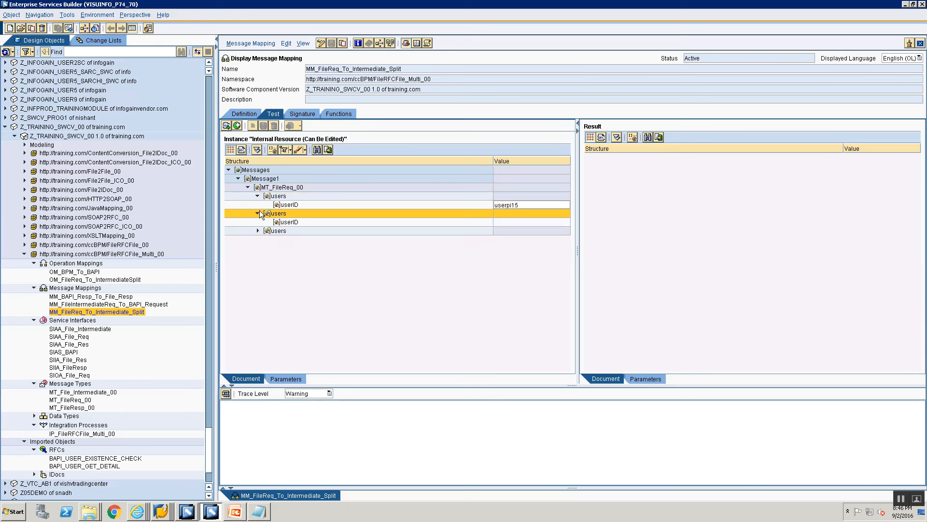
click(518, 221)
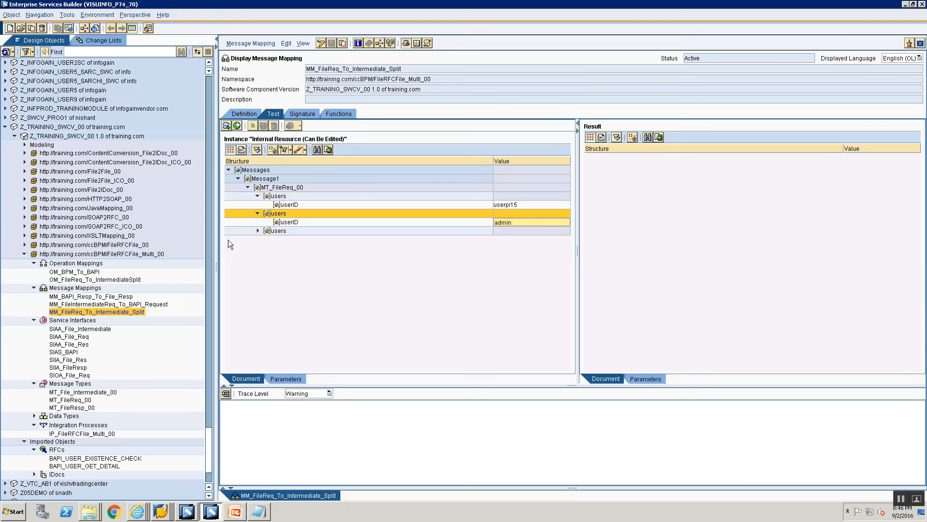
- Delete the third users node from the test instance
click(258, 231)
click(495, 242)
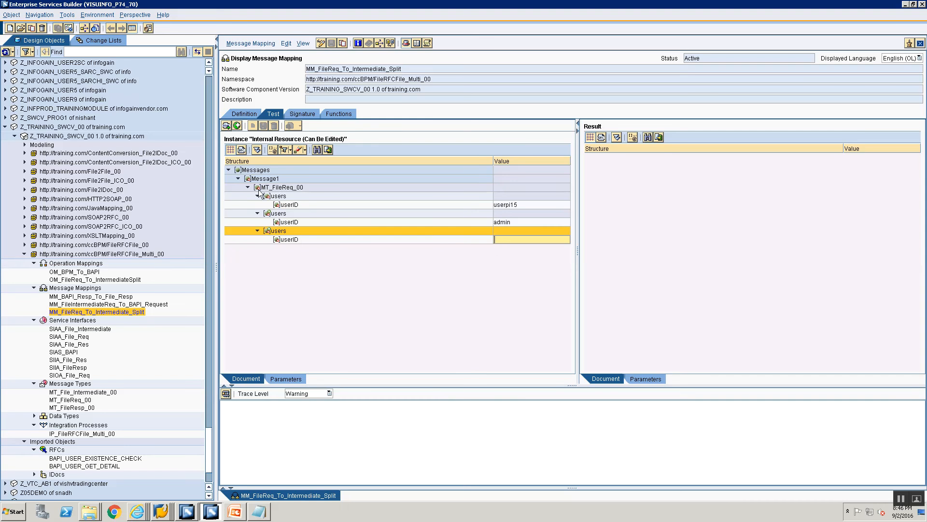
right_click(272, 231)
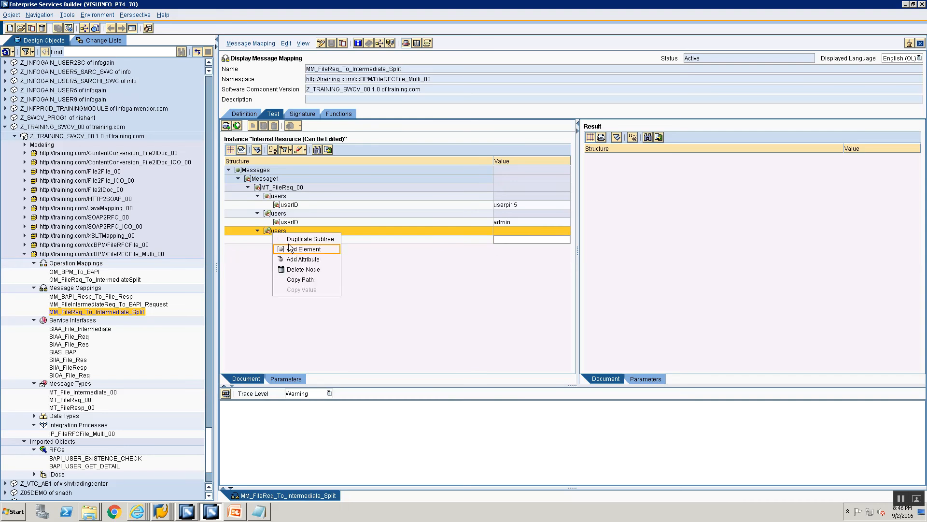
click(285, 272)
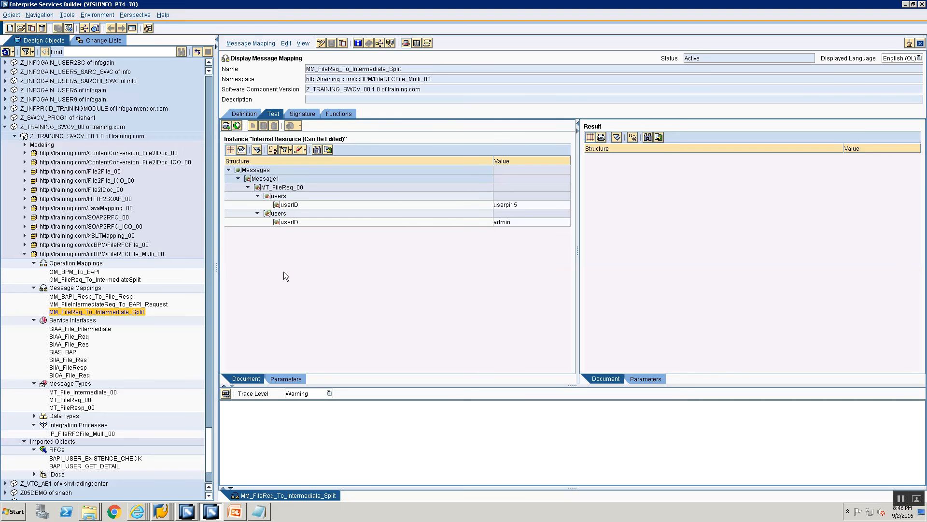
- Show the test instance as XML source and copy the entire message text
click(242, 150)
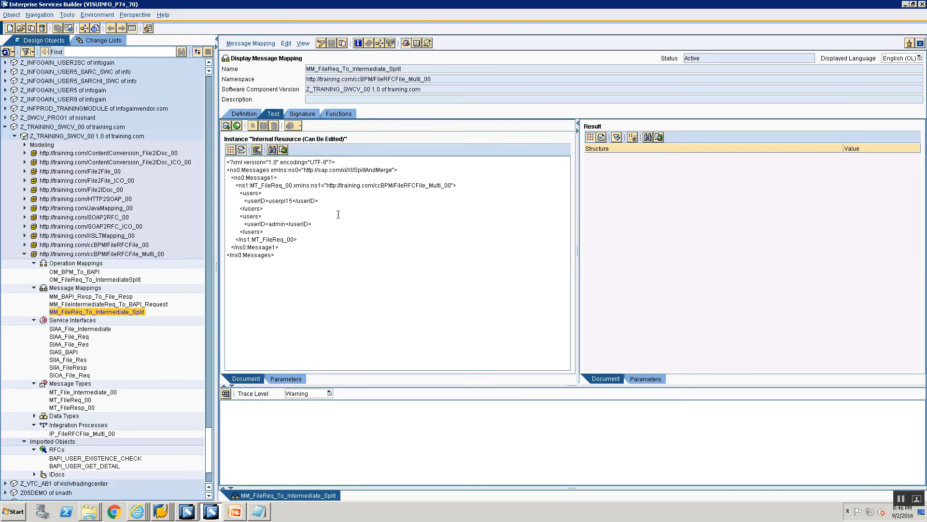
drag(237, 186, 309, 236)
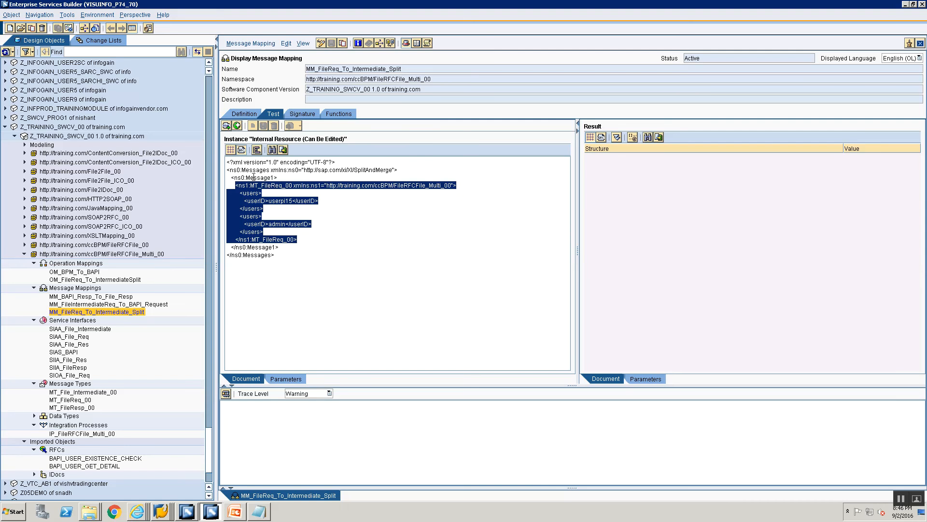
click(242, 191)
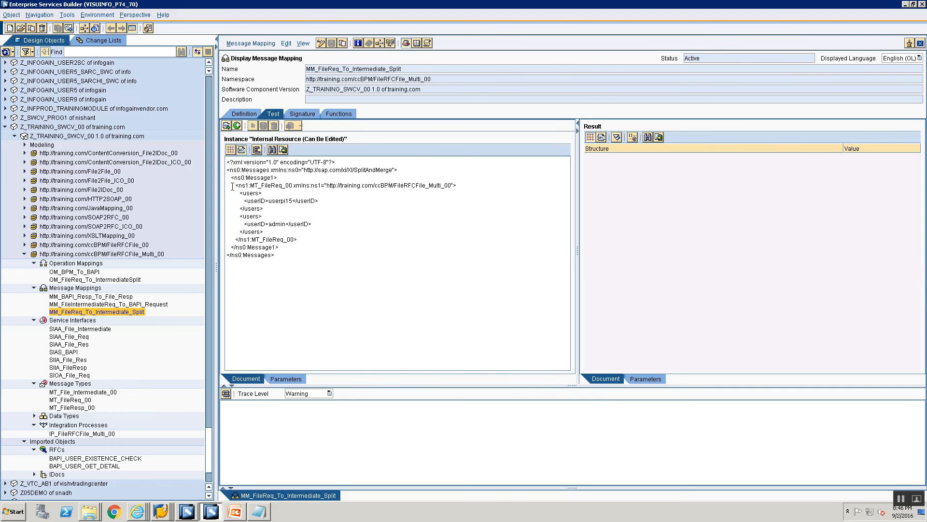
drag(233, 185, 297, 240)
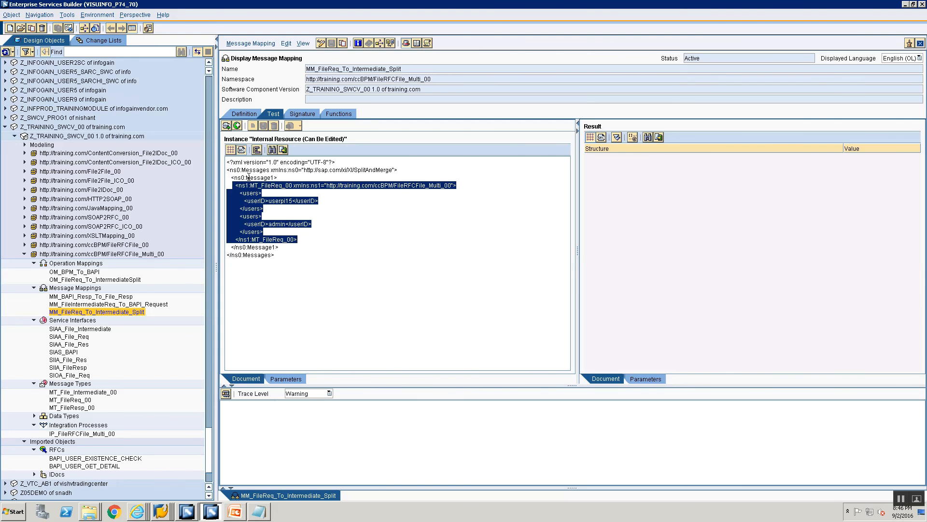
drag(275, 255, 227, 193)
drag(178, 155, 167, 136)
key(ctrl+c)
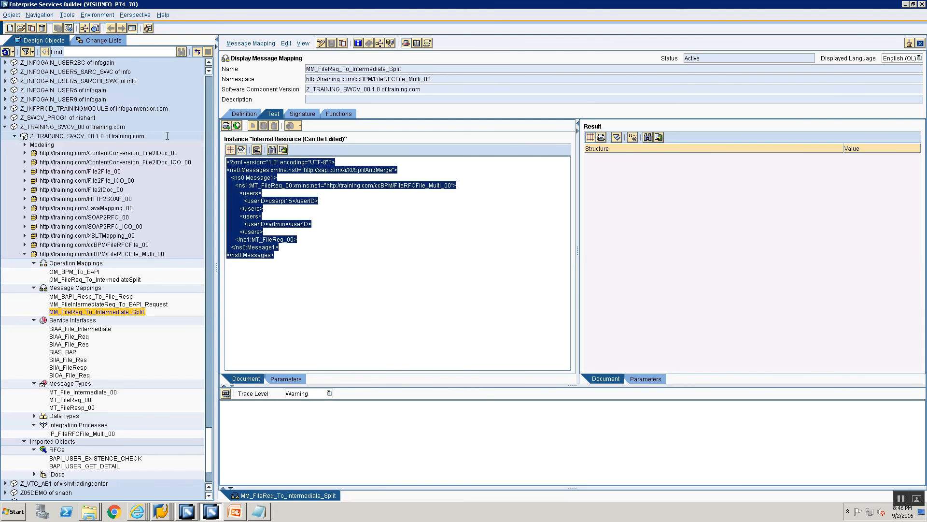
- Open Notepad and paste the copied XML message into a new document
key(super+r)
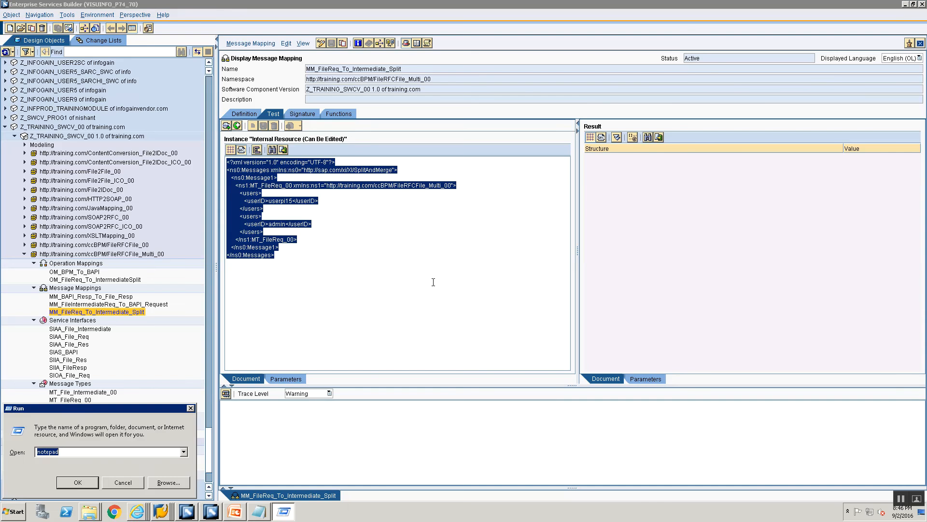
key(Return)
key(ctrl+v)
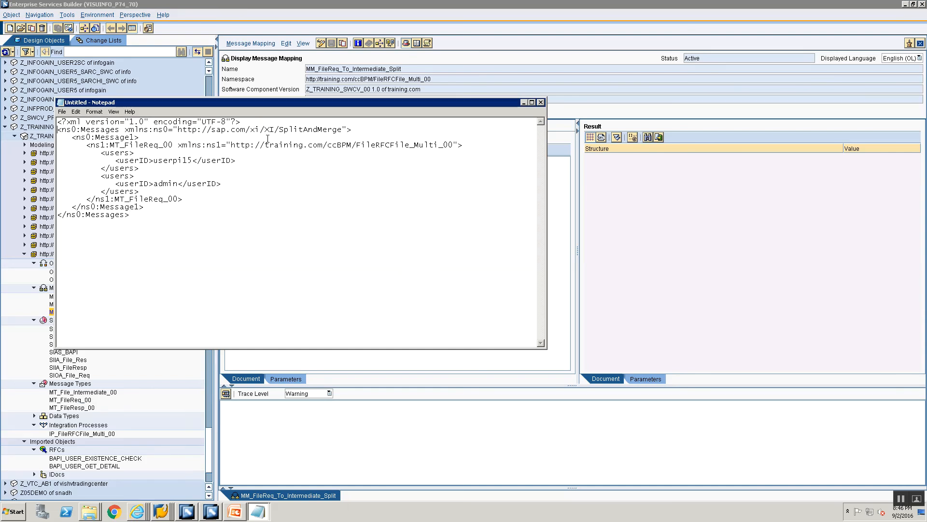
- Remove the opening and closing ns0:Messages and ns0:Message1 wrapper tags, keeping the XML declaration and the MT_FileReq_00 element
key(shift+Down)
key(shift+Down)
key(Delete)
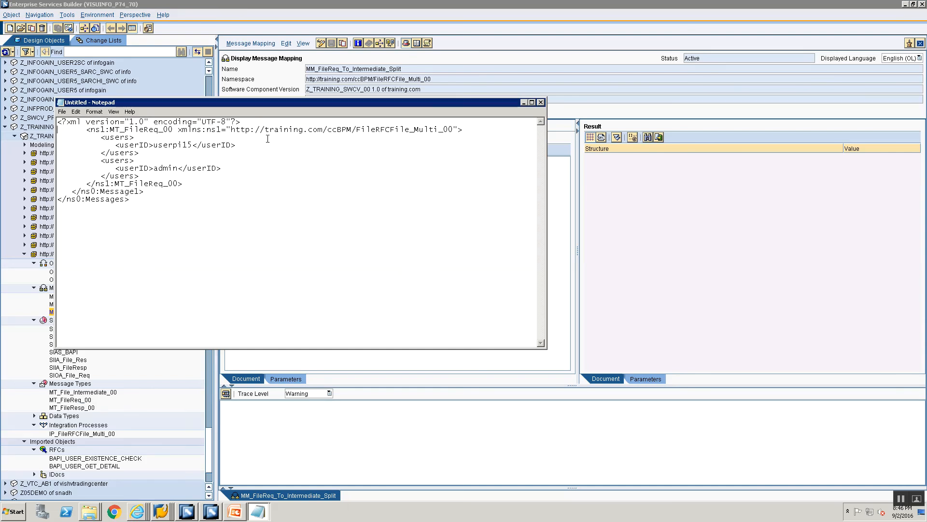
key(Down)
key(shift+End)
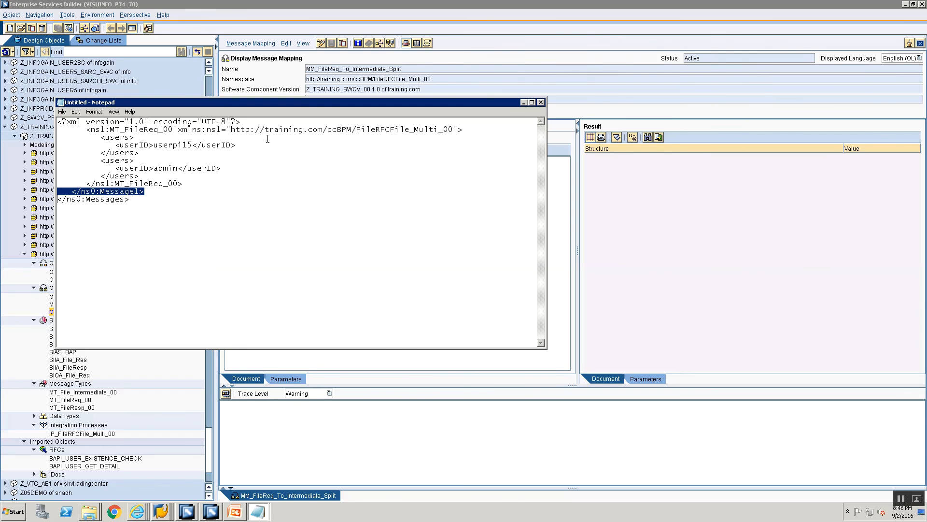
key(Delete)
key(Delete)
key(shift+End)
key(Delete)
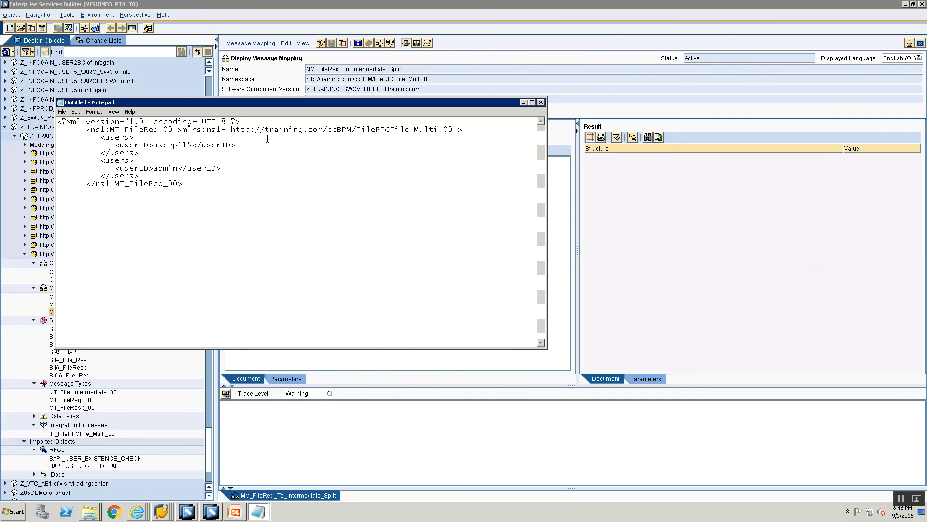
- Save the XML document as FIleRFCFileMulti.xml in the Training folder
key(ctrl+s)
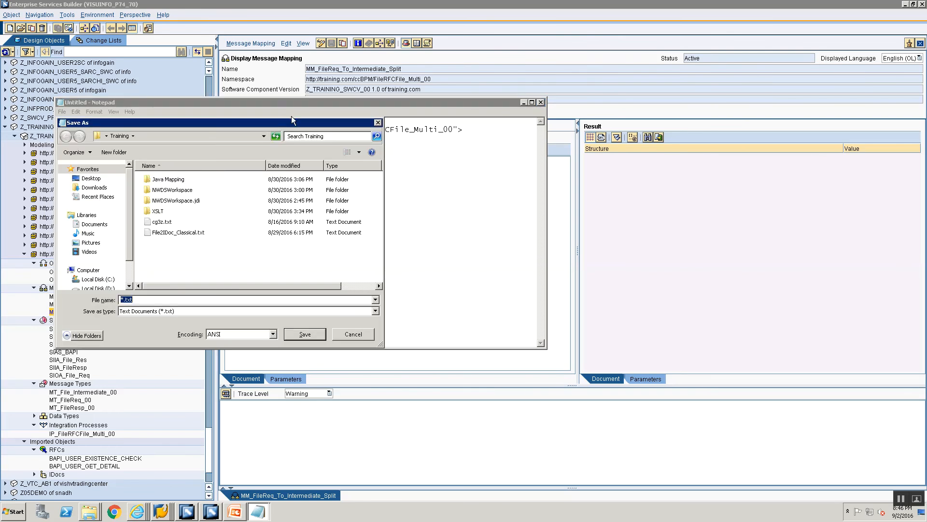
text(FIleRFC)
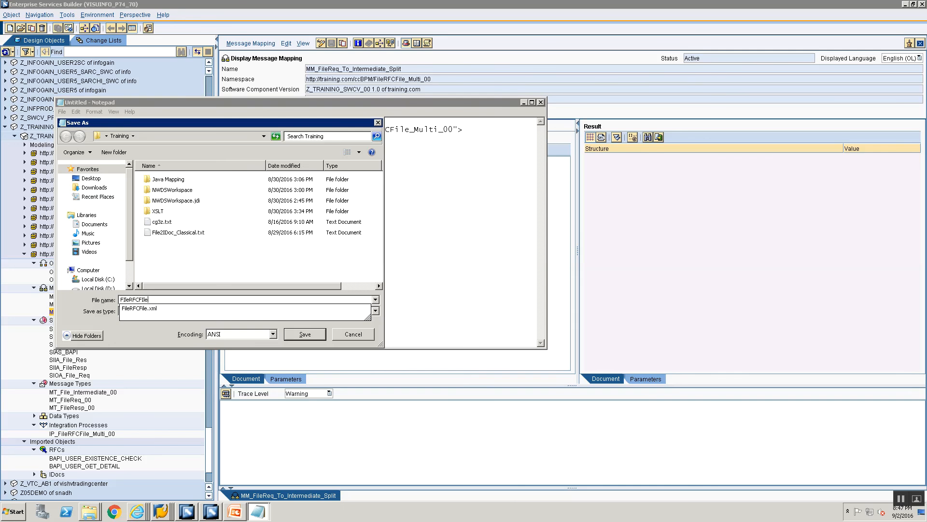
text(FileMu)
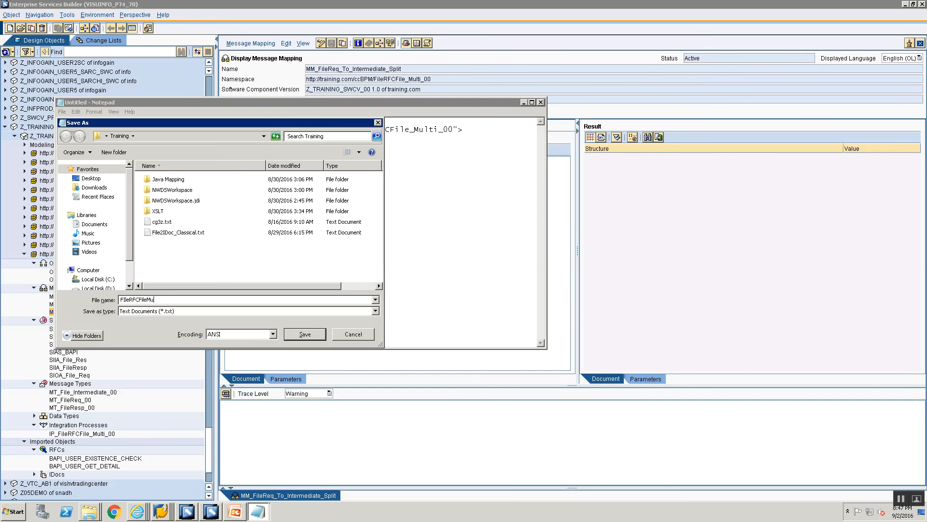
text(lti.xml)
key(Return)
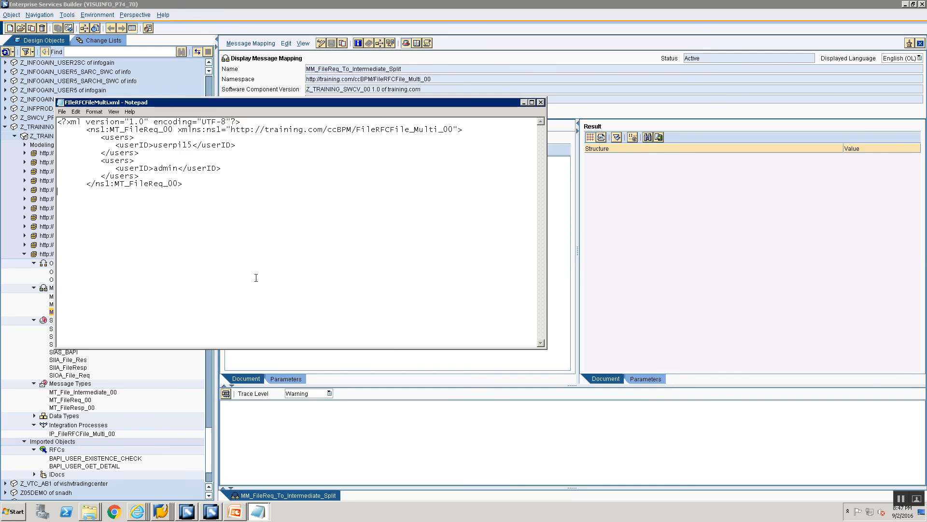
- Switch to the Integration Builder and display the CC_ccBPM_FileRFCFile_multi_FILE_RECEIVER and CC_ccBPM_FileRFCFile_Multi_FILE_SENDER communication channels
click(211, 511)
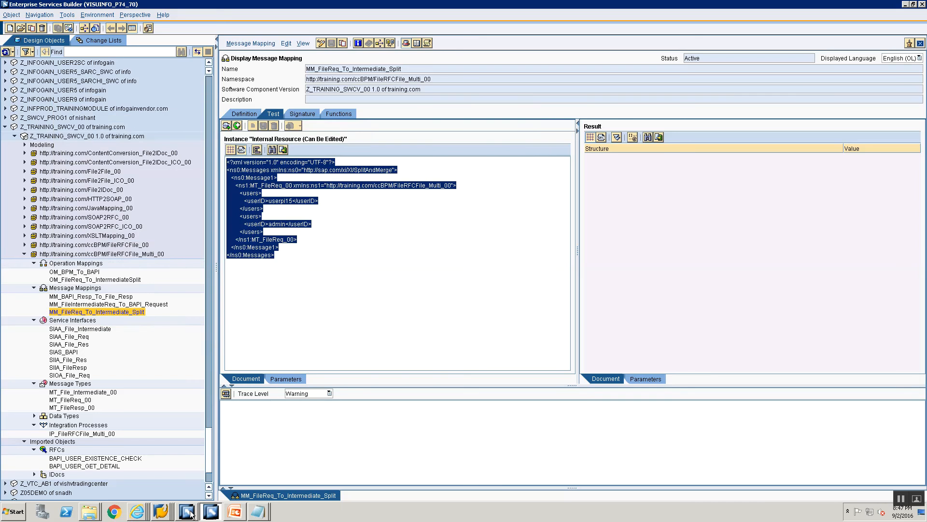
click(187, 511)
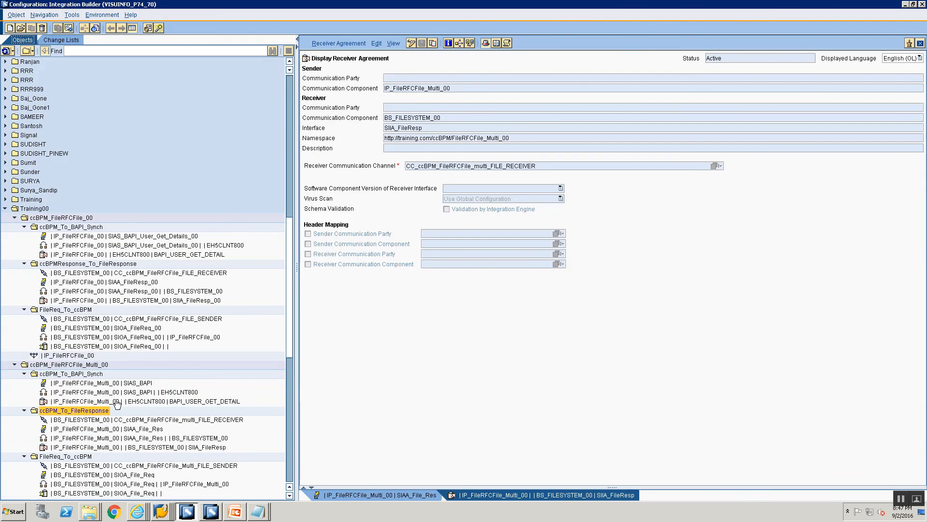
scroll(115, 404, down, 1)
double_click(129, 392)
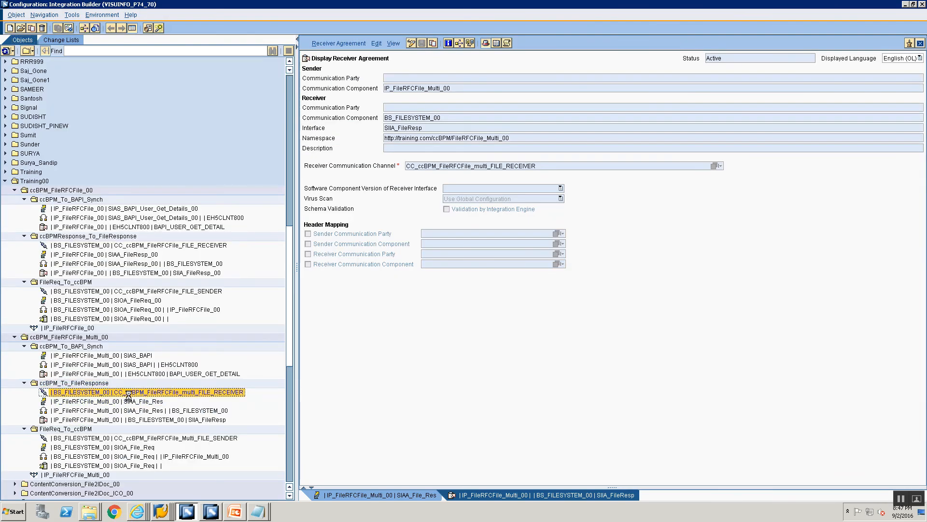
double_click(124, 438)
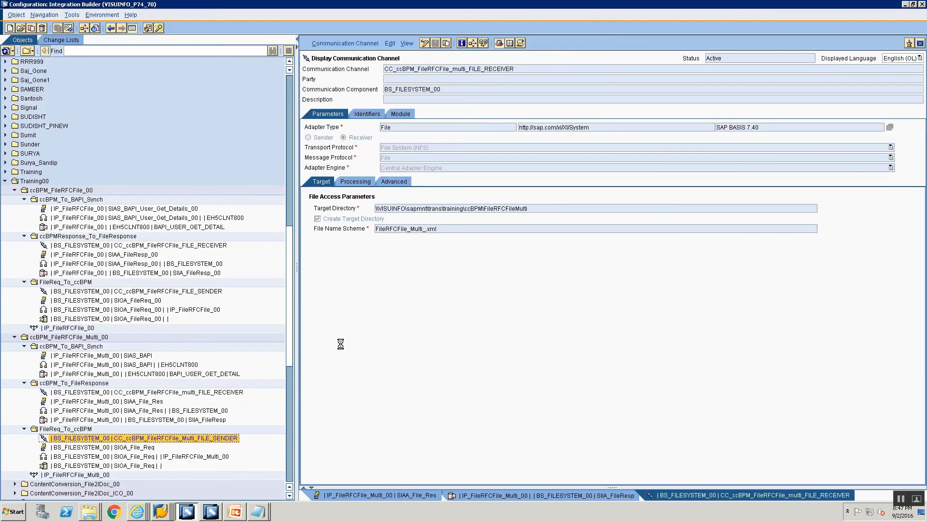
- In the Training folder, sort the files newest first and rename the new XML request file to FIleRFCFile_Multi.xml
key(alt+Tab)
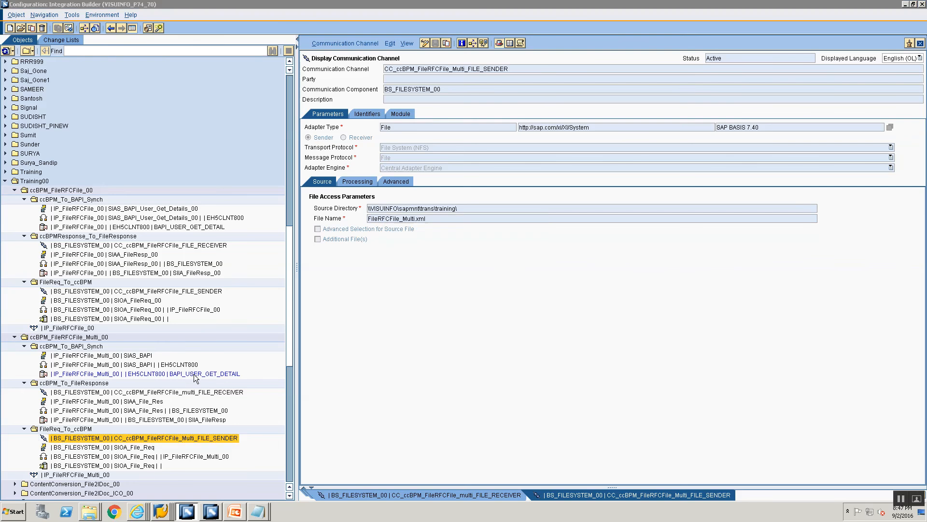
click(83, 512)
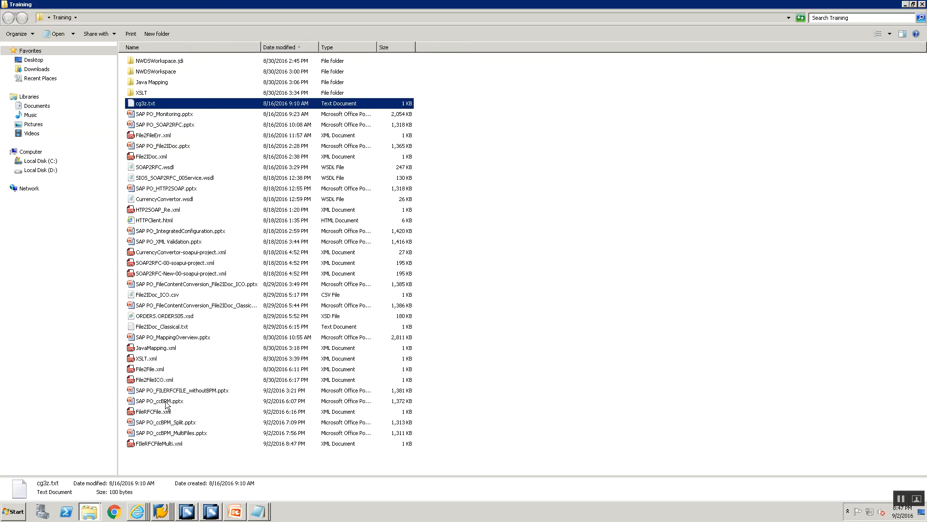
click(91, 492)
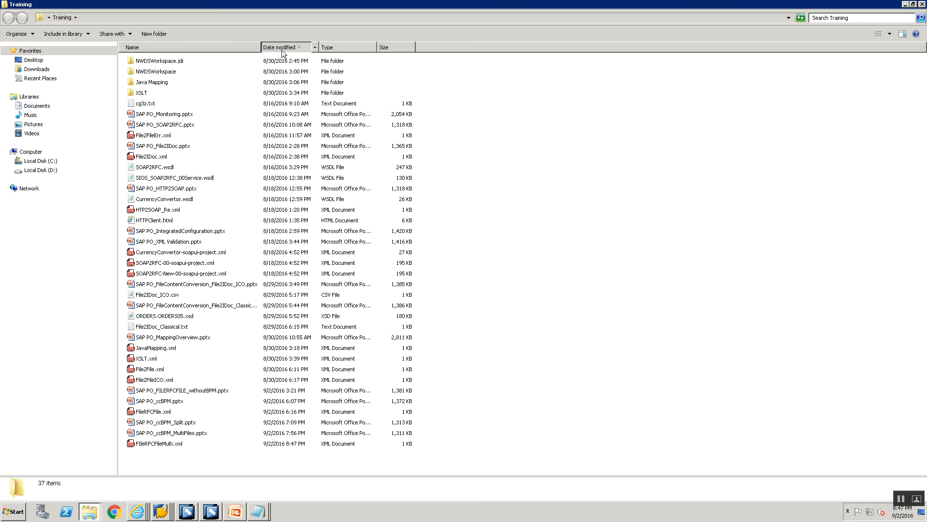
click(282, 50)
click(178, 62)
key(F2)
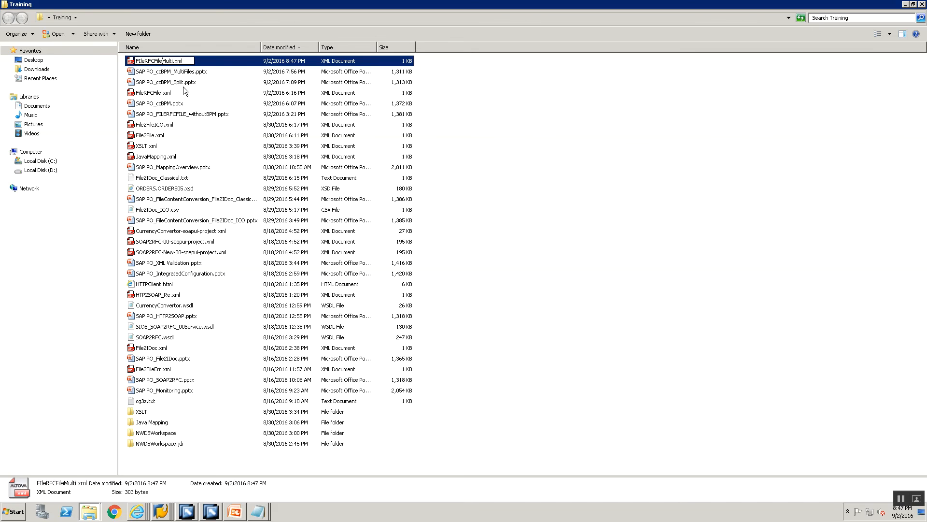
text(_)
key(Return)
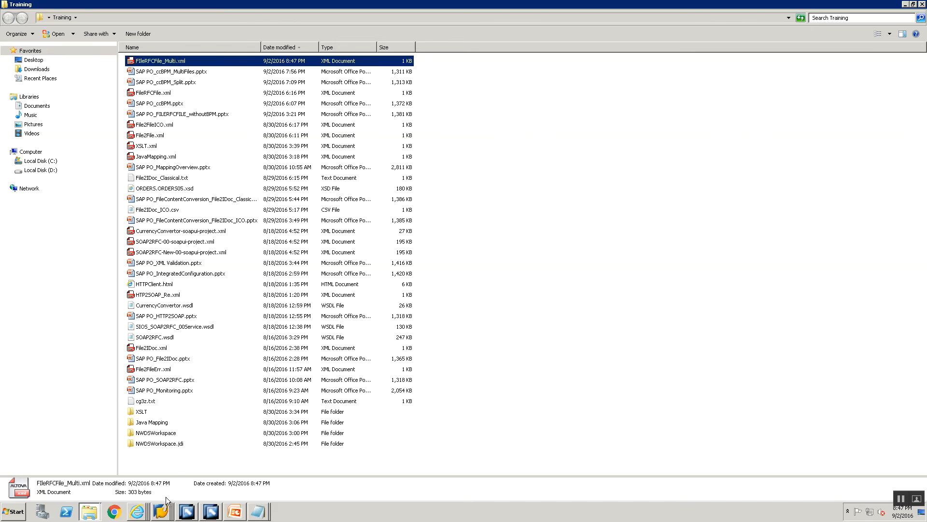
- In the SAP file upload dialog, set the source file to FileRFCFile_Multi.xml and the server target to \\VISUINFO\sapmnt\trans\training\FileRFCFile_Multi.xml
click(161, 511)
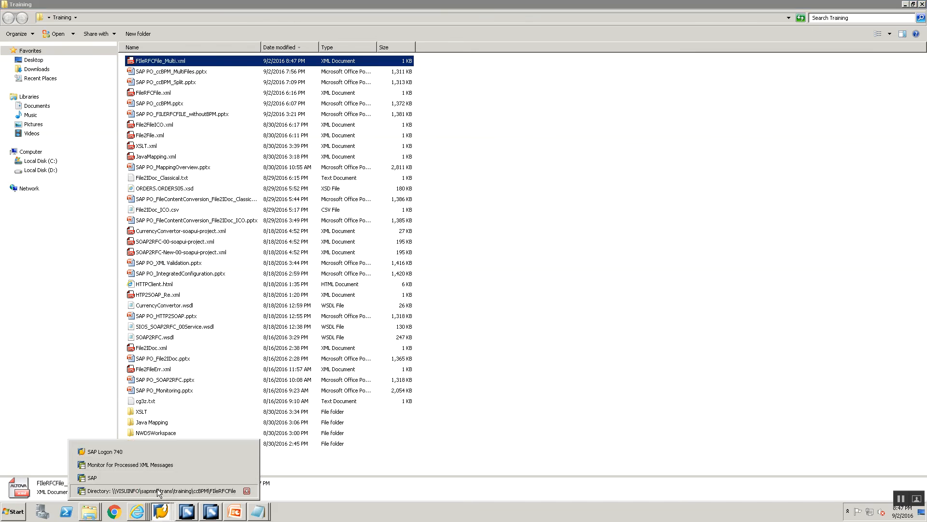
click(159, 491)
click(161, 511)
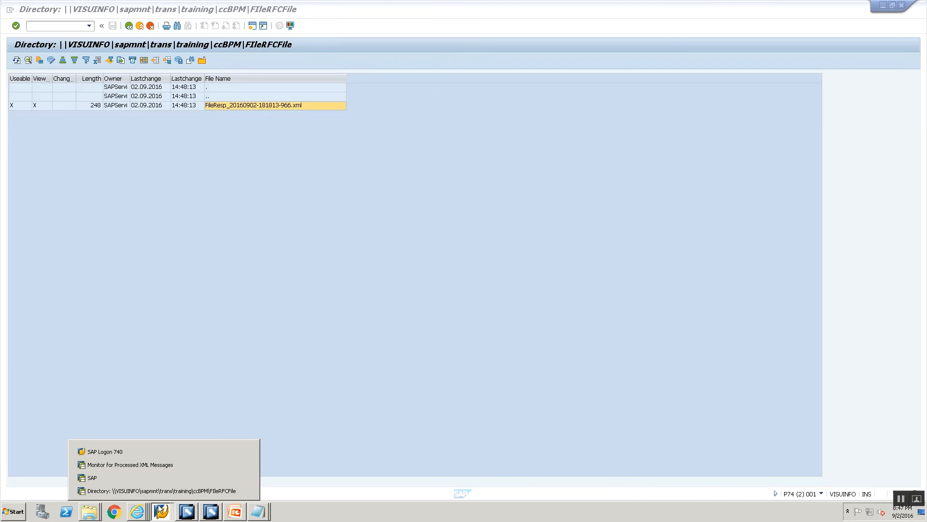
click(168, 488)
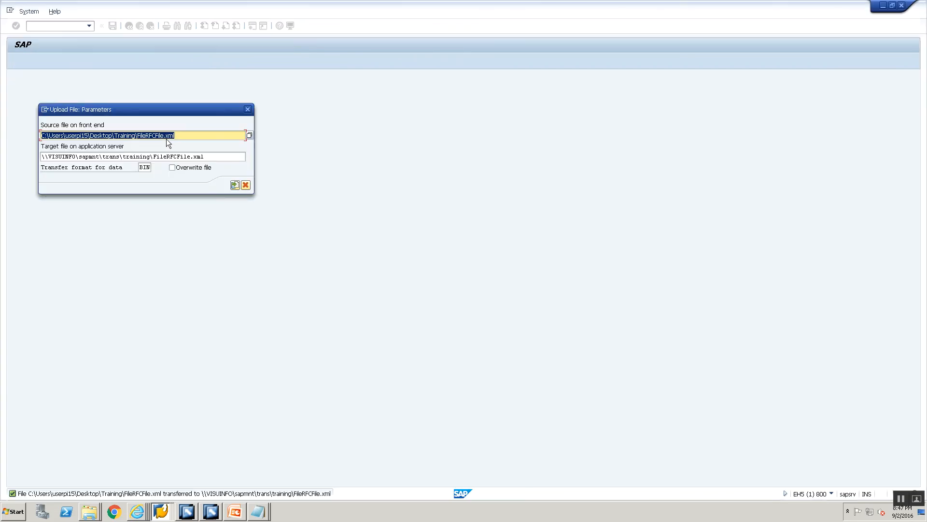
click(166, 139)
text(_Multi)
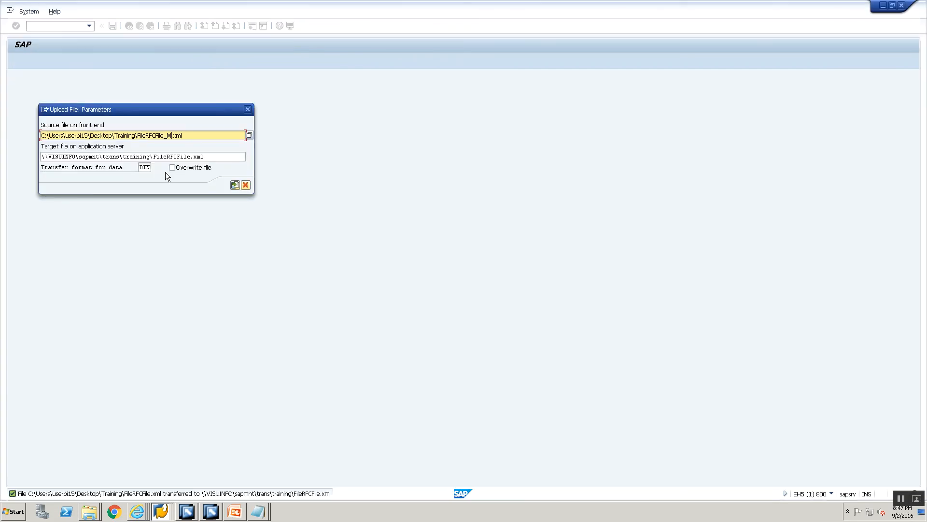
click(189, 157)
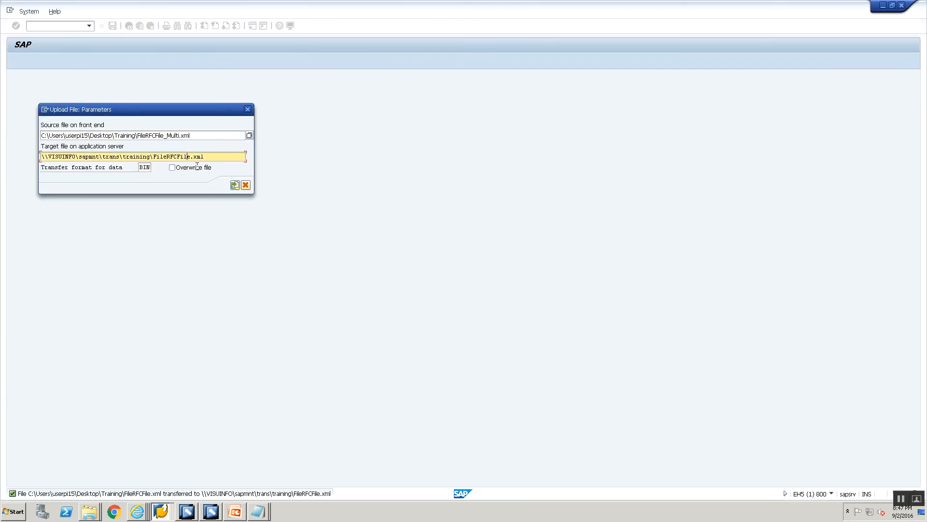
text(_Multi)
- Upload the request file to the application server, allowing file access and remembering the decision
click(235, 185)
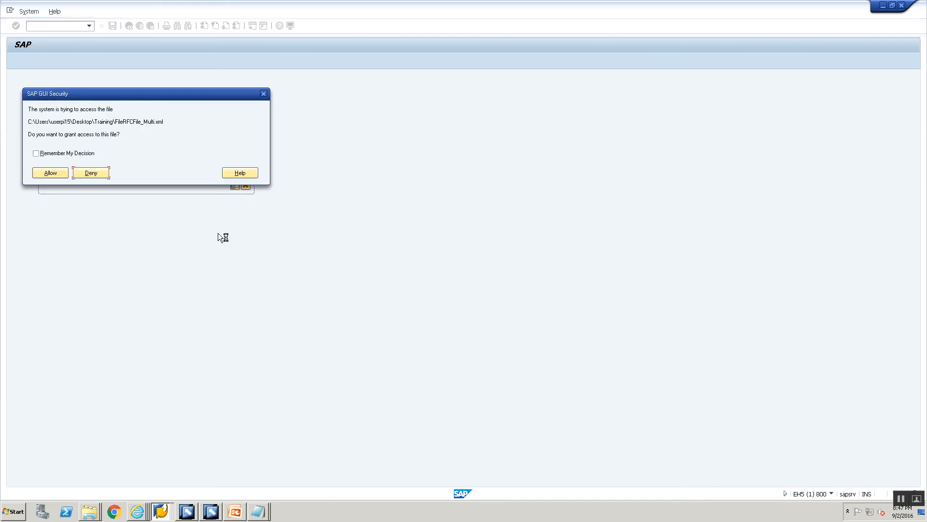
click(75, 154)
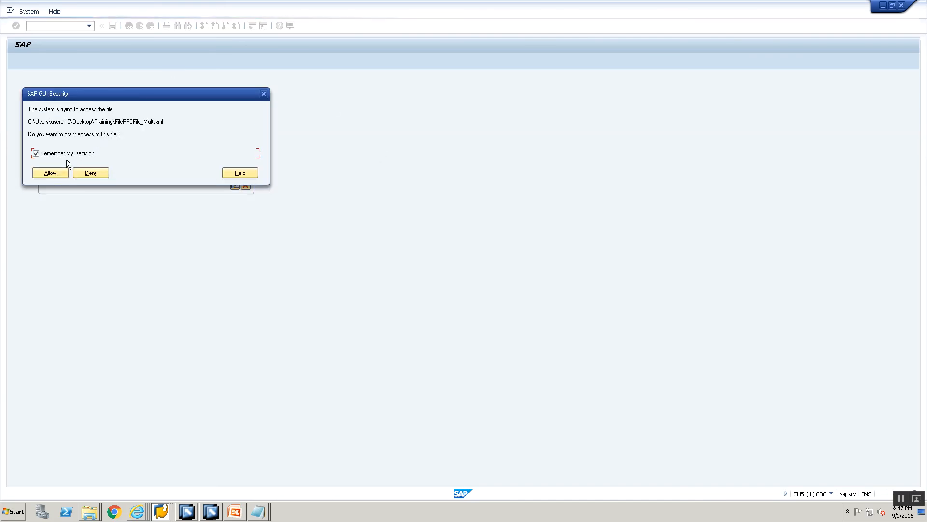
click(54, 173)
- Switch back to the Integration Builder and copy the channel name CC_ccBPM_FileRFCFile_Multi_FILE_SENDER
key(alt+Tab)
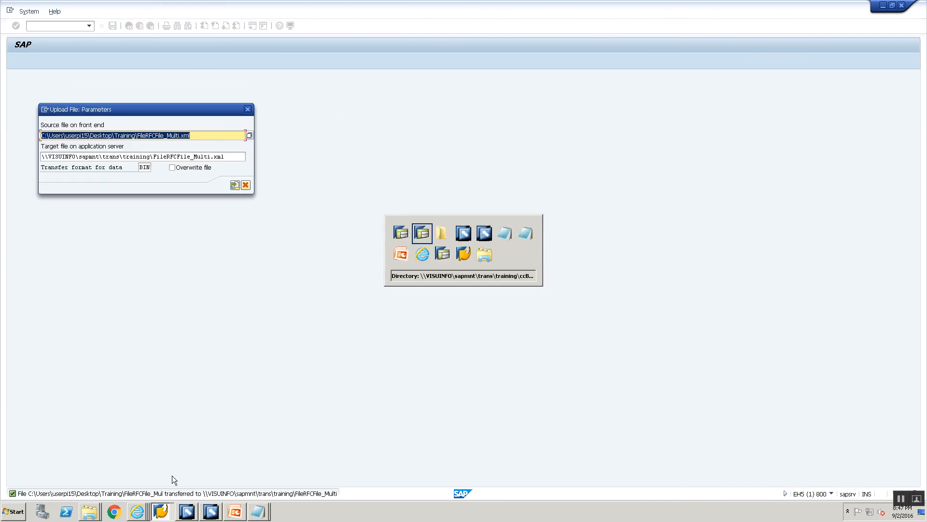
key(alt+Tab)
key(alt+Tab)
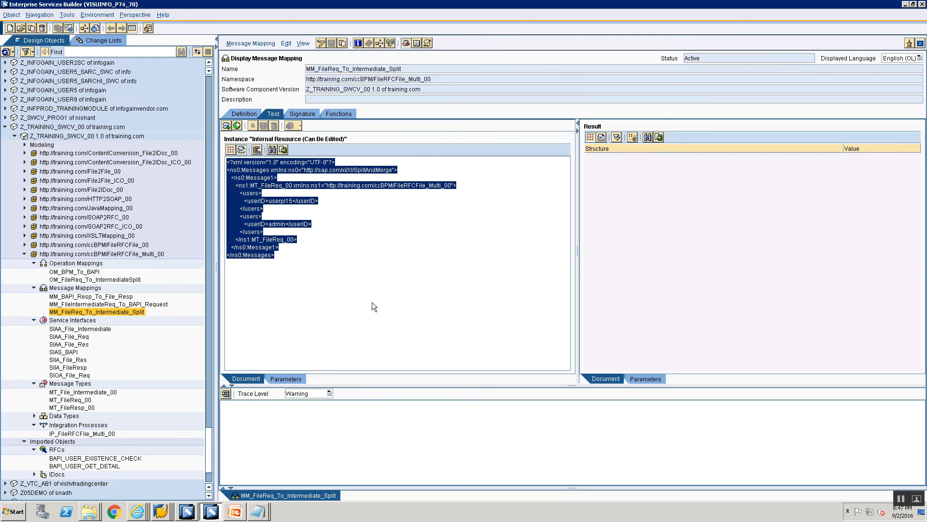
key(alt+Tab)
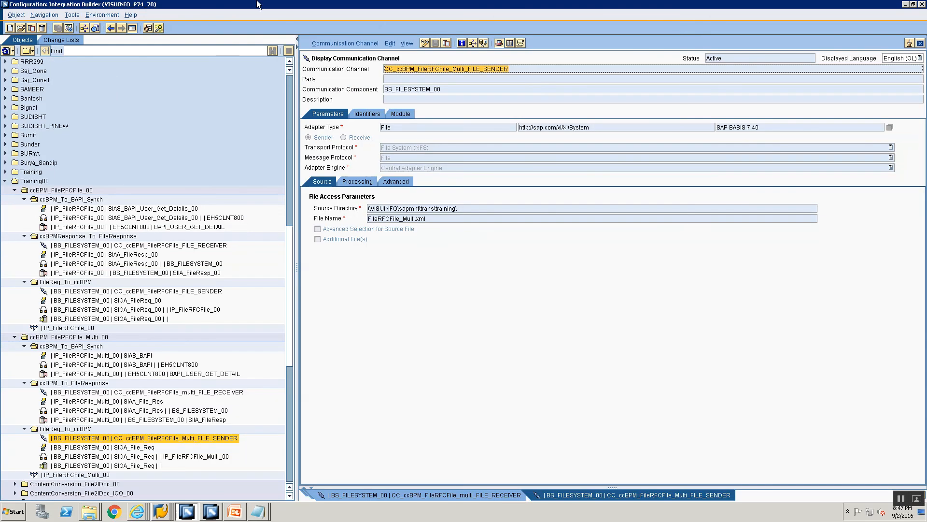
- Try to replace the search term in the open Communication Channel Monitor with the copied sender channel name
click(143, 515)
click(146, 495)
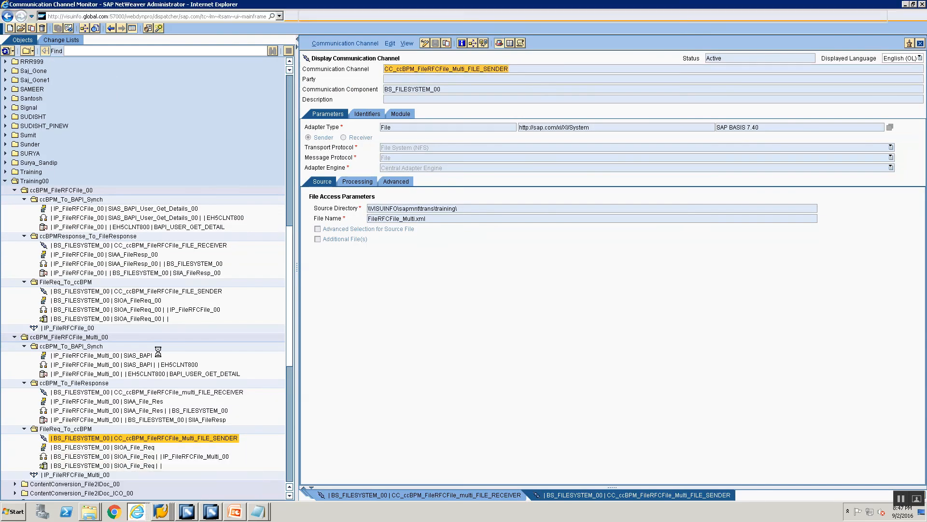
click(80, 117)
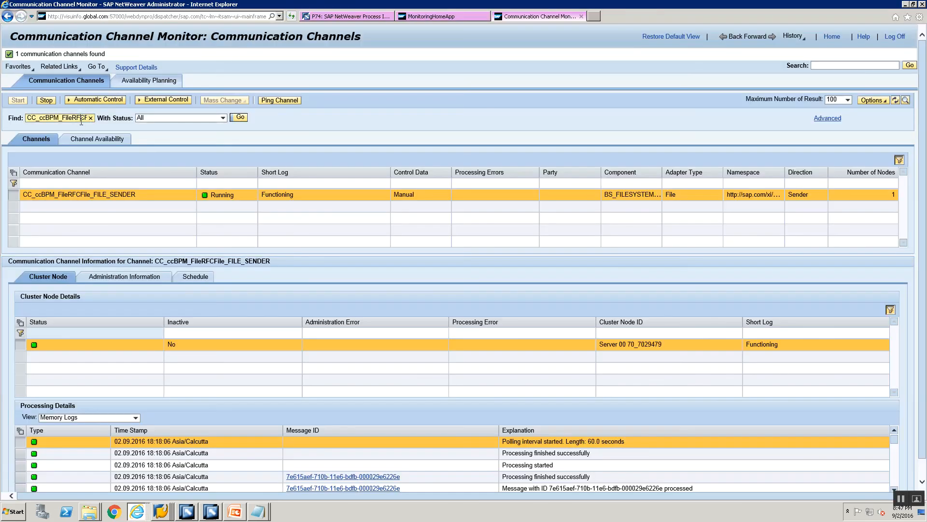
key(ctrl+a)
key(BackSpace)
key(ctrl+v)
click(45, 100)
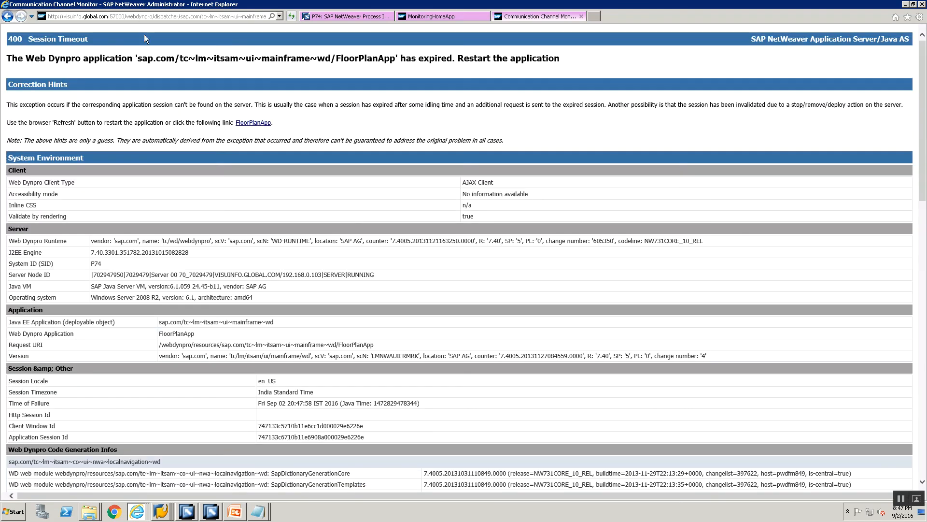
- Close the old monitoring pages and reopen the Adapter Engine's Communication Channel Monitor from Configuration and Monitoring Home
click(581, 16)
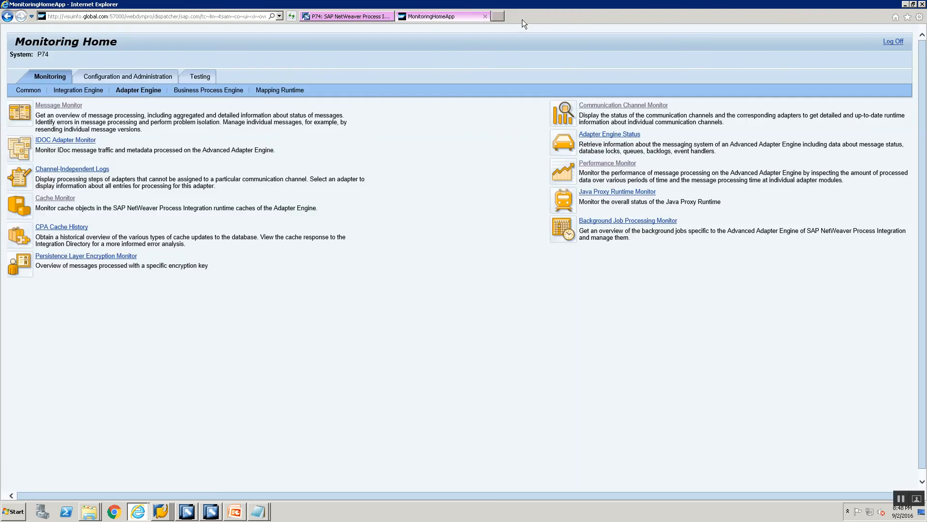
click(485, 16)
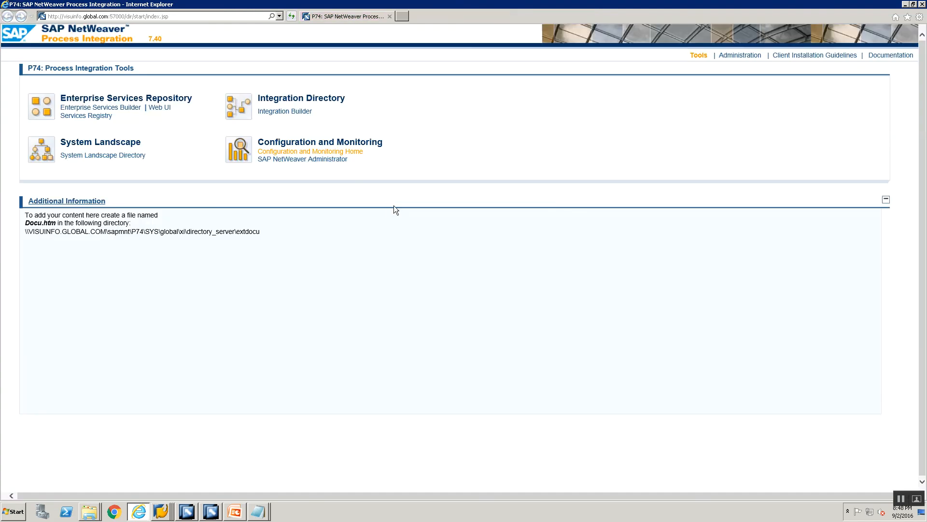
click(327, 156)
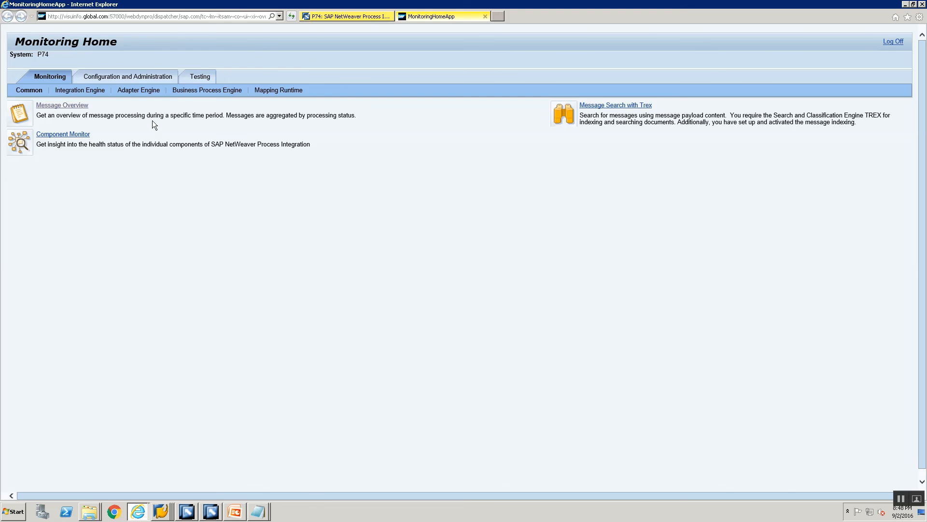
click(125, 92)
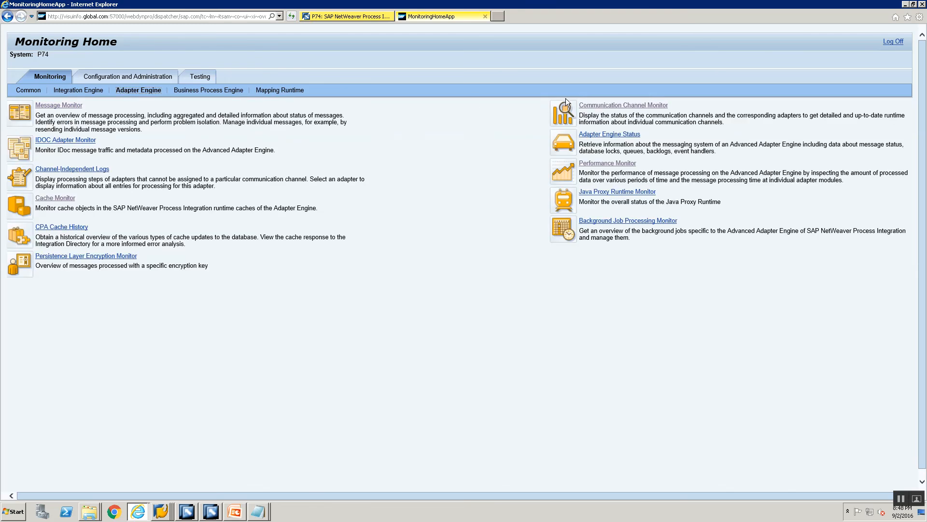
click(623, 104)
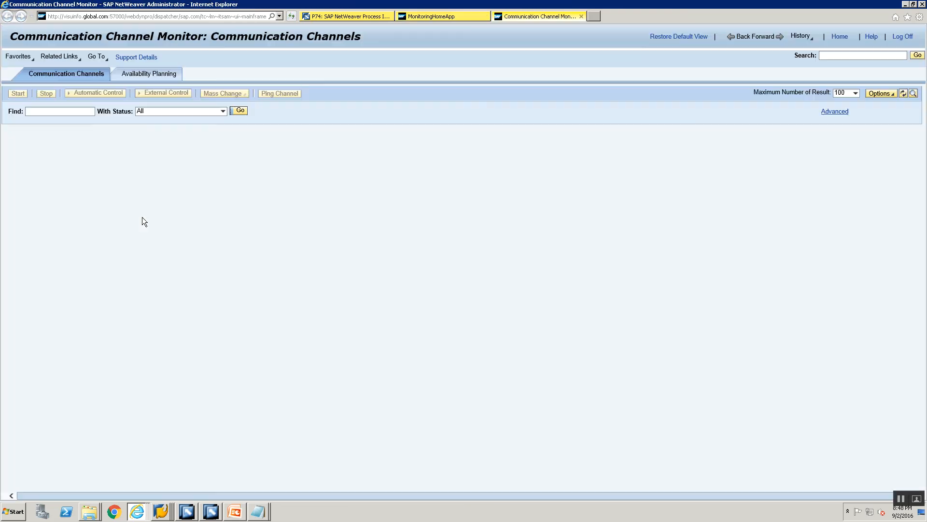
- Find the CC_ccBPM_FileRFCFile_Multi_FILE_SENDER channel, stop and restart it, and refresh its status
click(74, 111)
text(_Multi_FILE_SENDER)
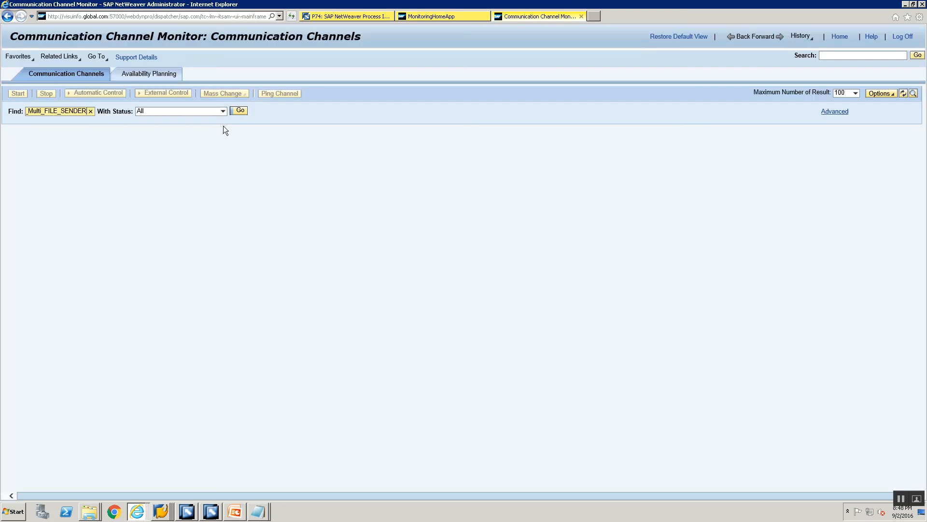
click(240, 111)
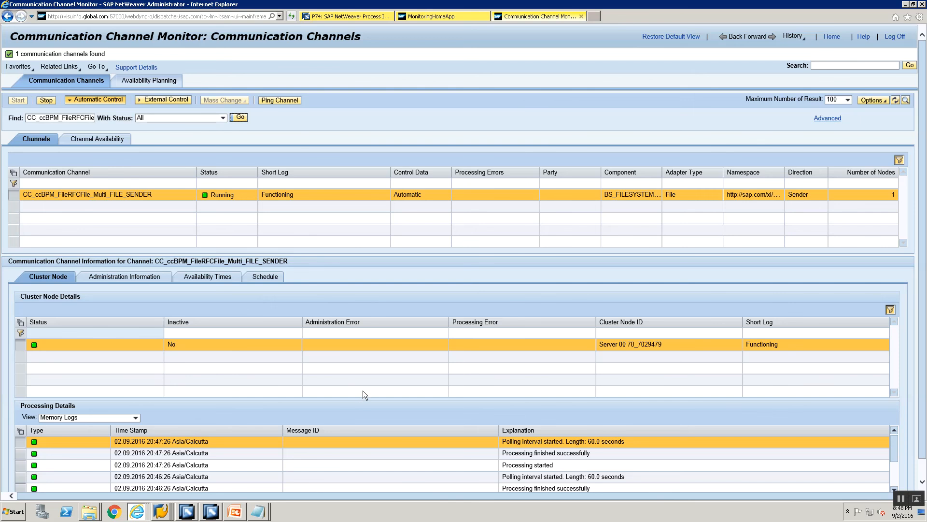
scroll(366, 392, down, 1)
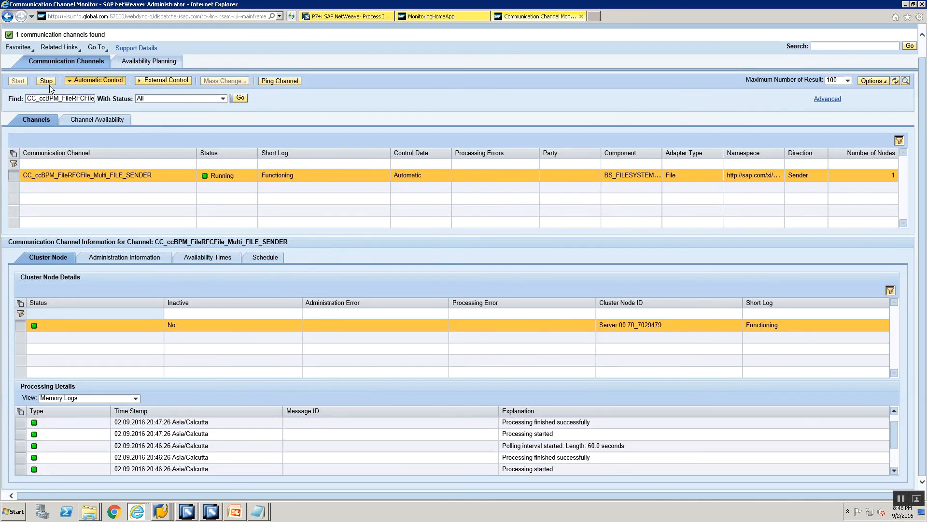
click(50, 81)
click(19, 89)
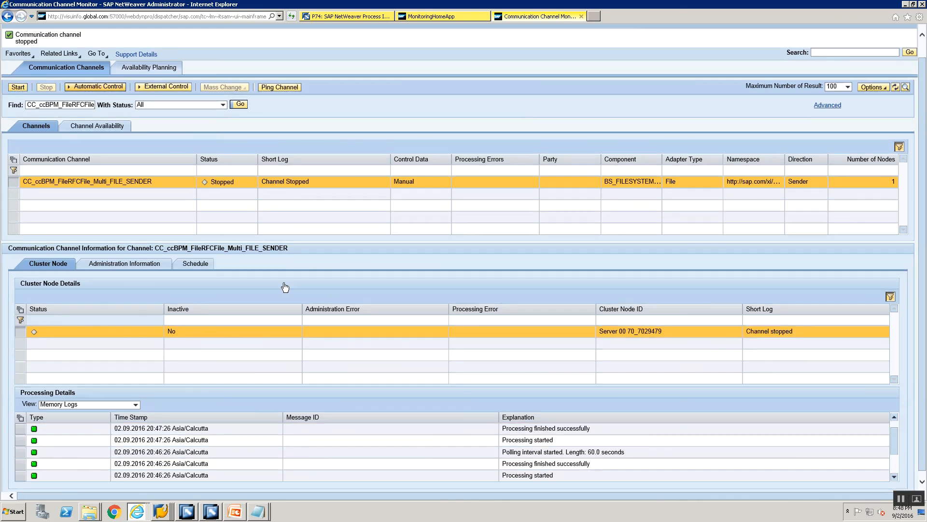
click(240, 104)
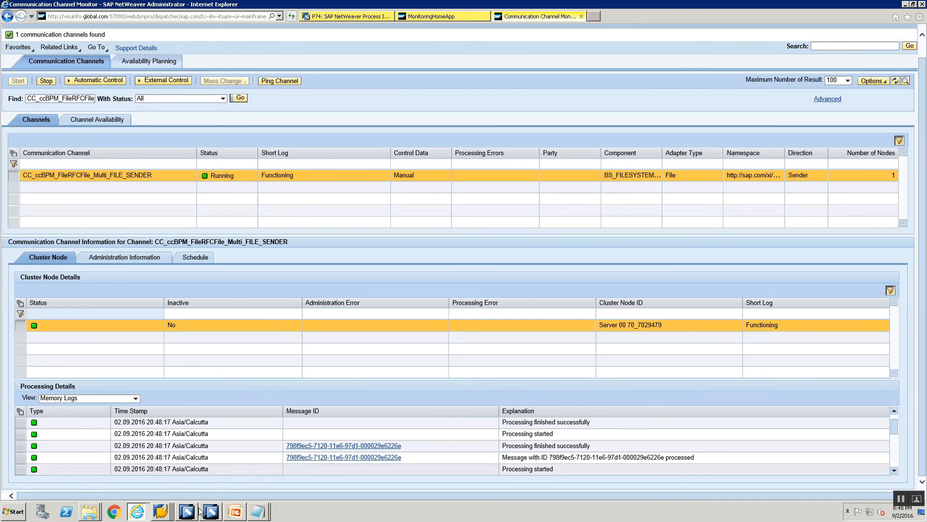
- In SAP GUI, run transaction sxmb_moni and list the processed XML messages using the standard selection criteria
mouse_move(161, 511)
click(160, 466)
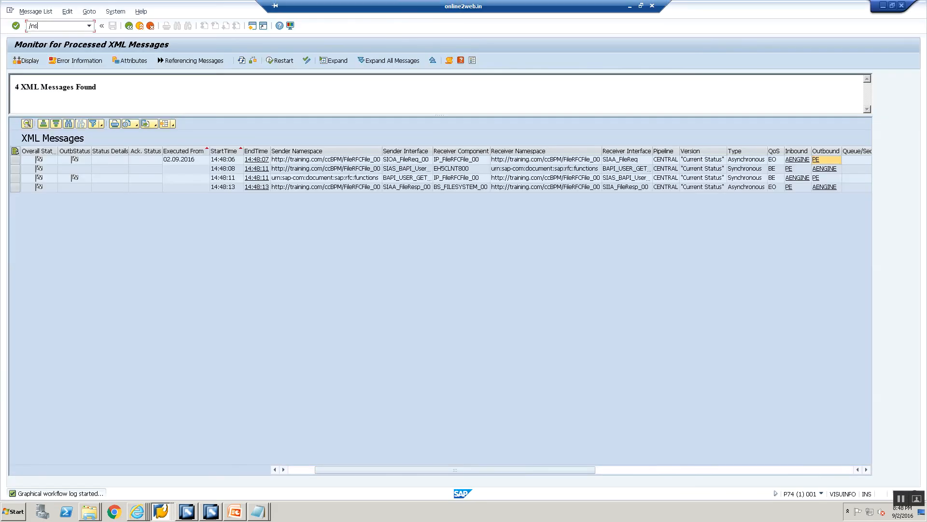
click(49, 26)
text(/nsxmb_moni)
key(Return)
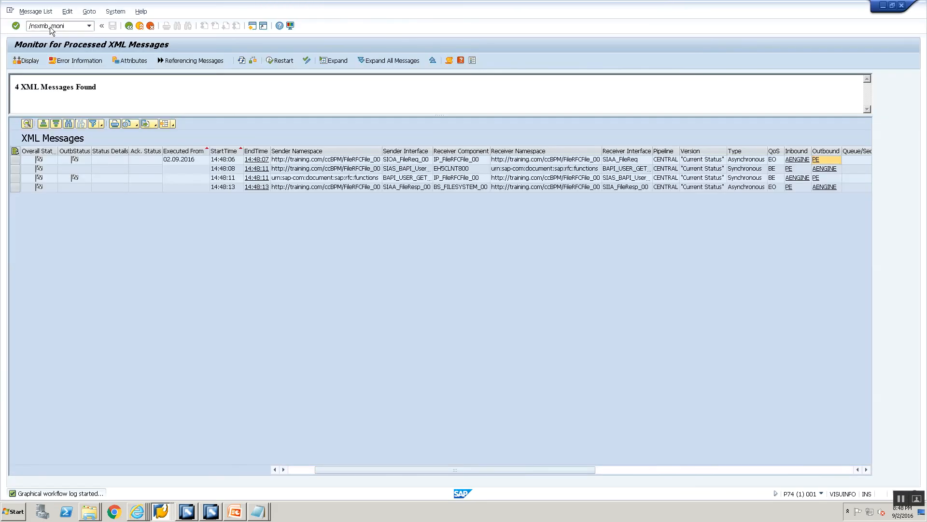
double_click(87, 96)
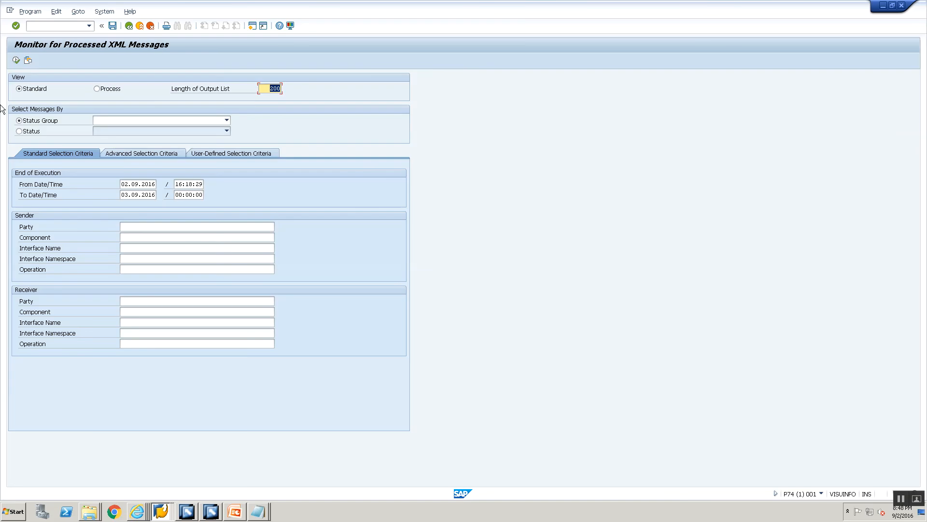
click(16, 60)
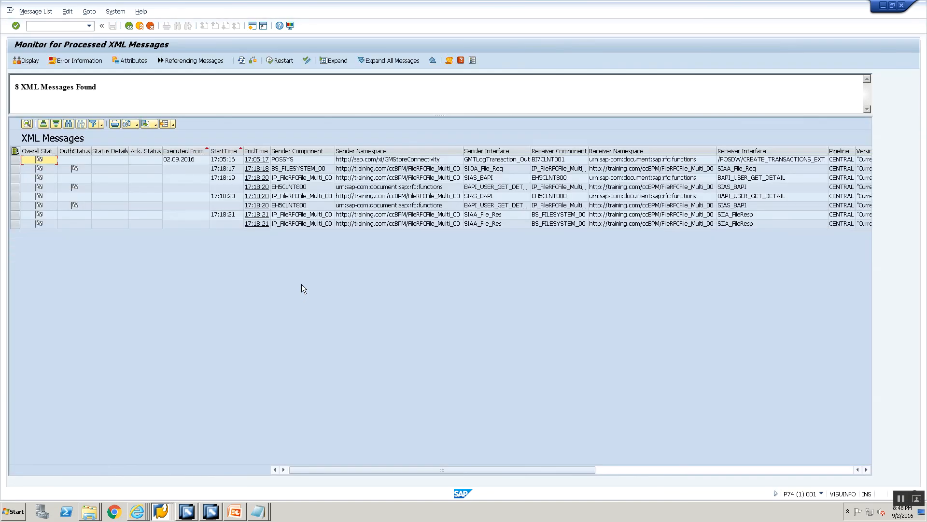
- Trace the sender, receiver and interface entries of the listed XML messages, from the BS_FILESYSTEM_00 request through the BAPI calls to the file responses
click(324, 169)
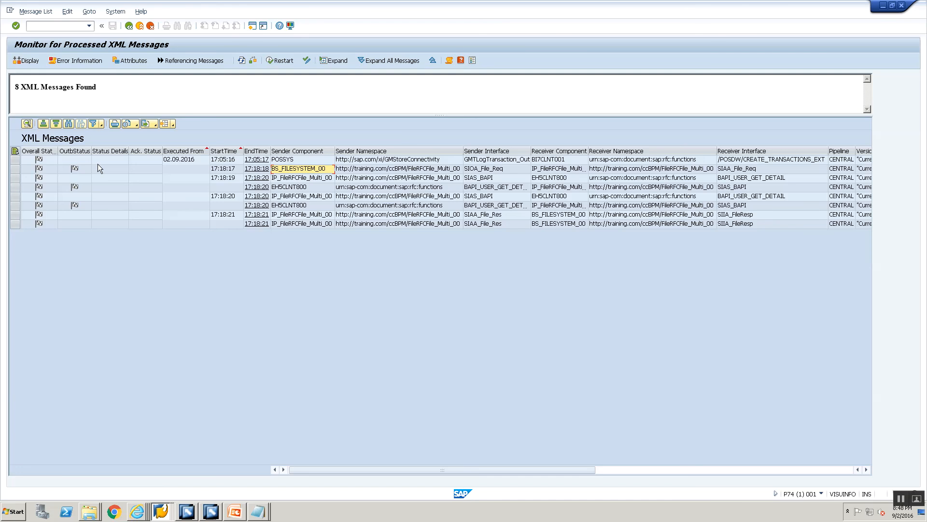
click(13, 160)
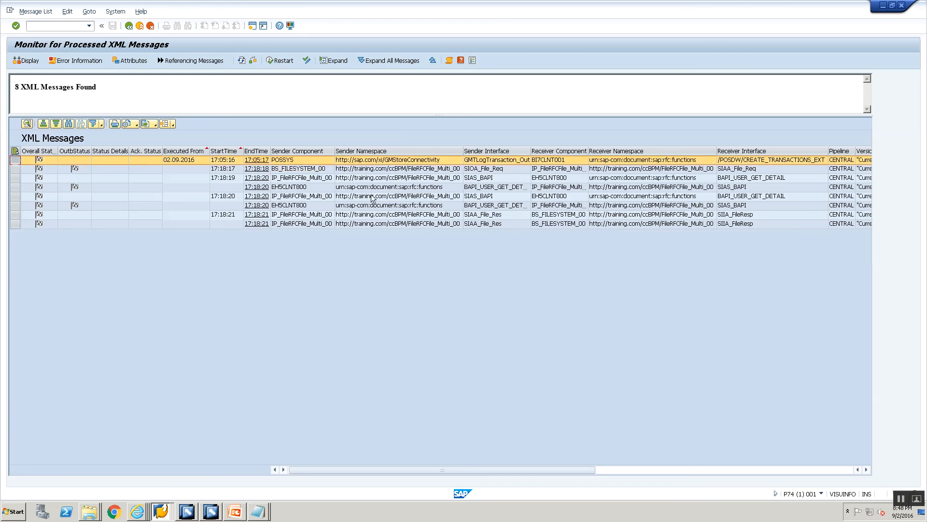
click(303, 170)
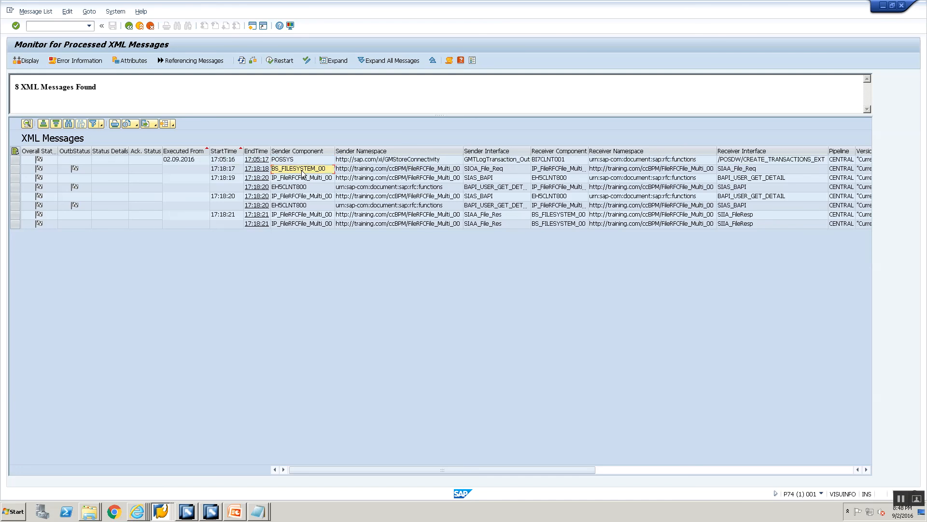
click(412, 170)
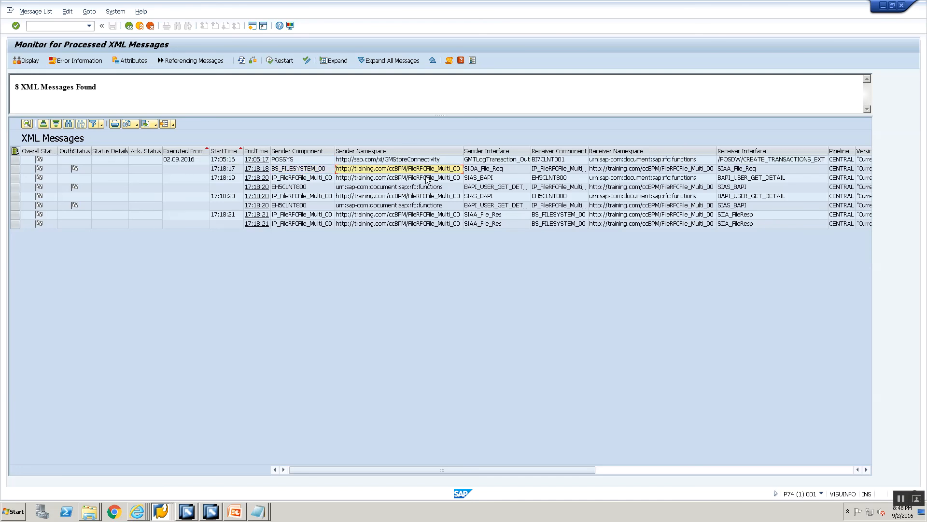
key(Right)
key(Right)
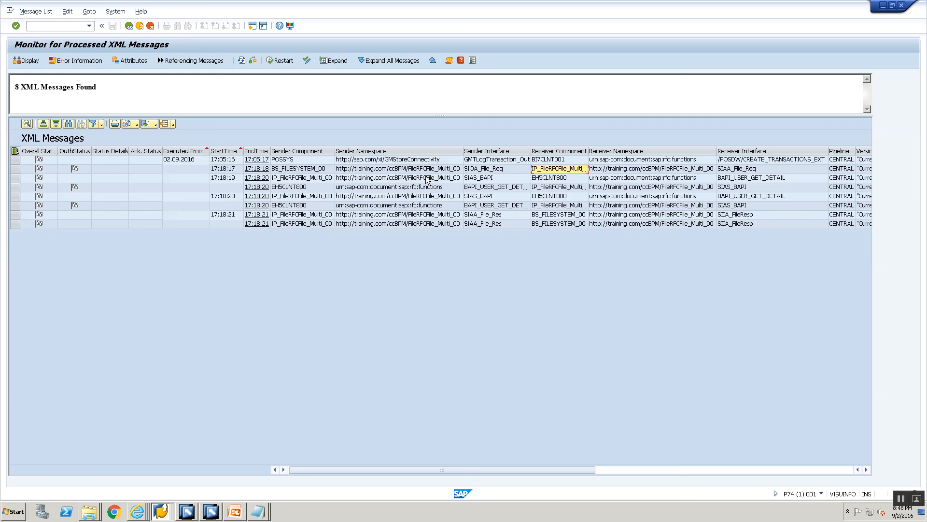
key(Down)
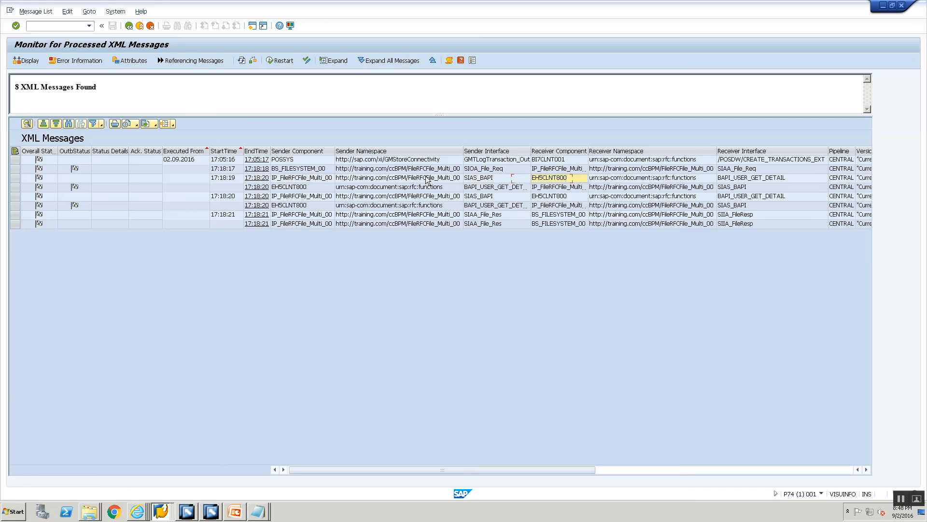
key(Down)
key(Left)
key(Left)
key(Left)
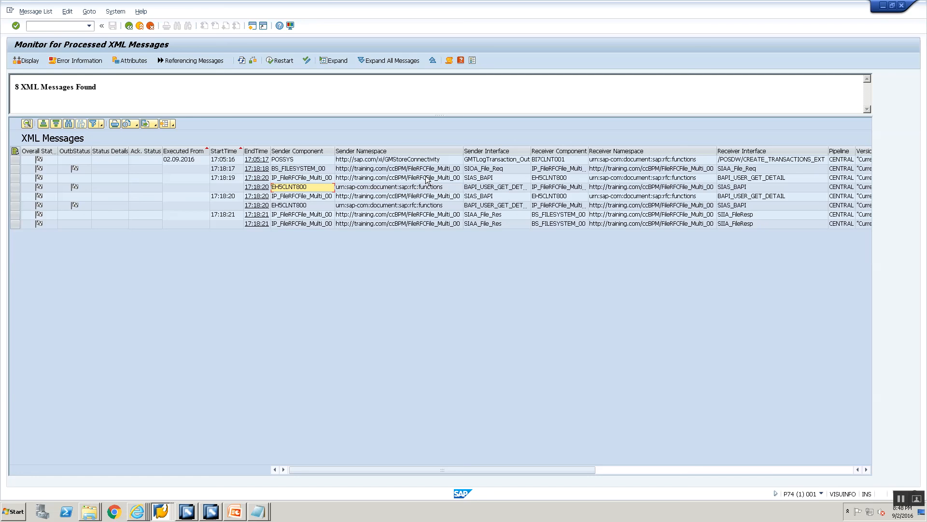
key(Down)
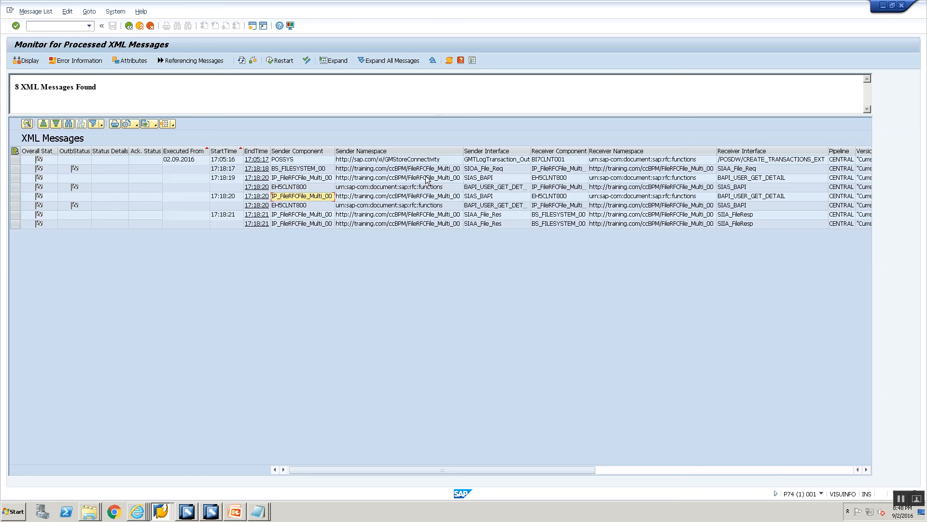
key(Right)
key(Right)
key(Right)
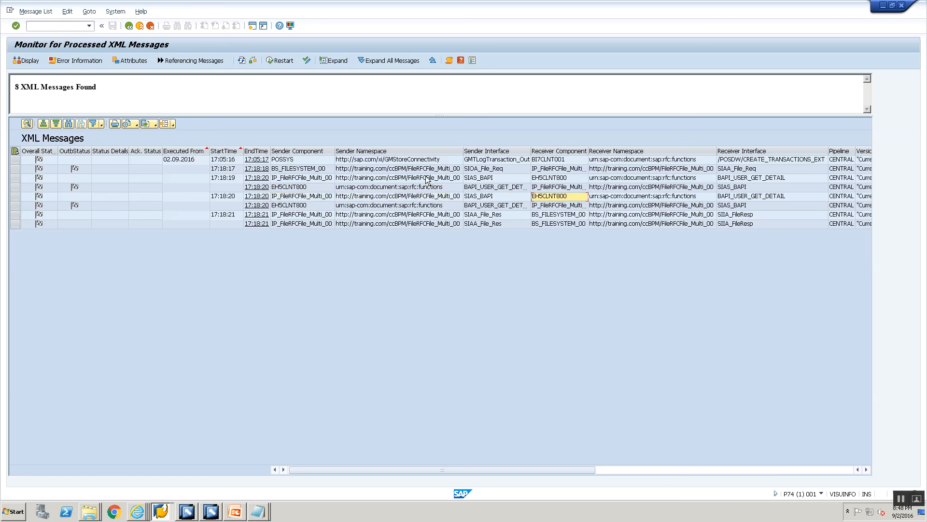
key(Down)
key(Down)
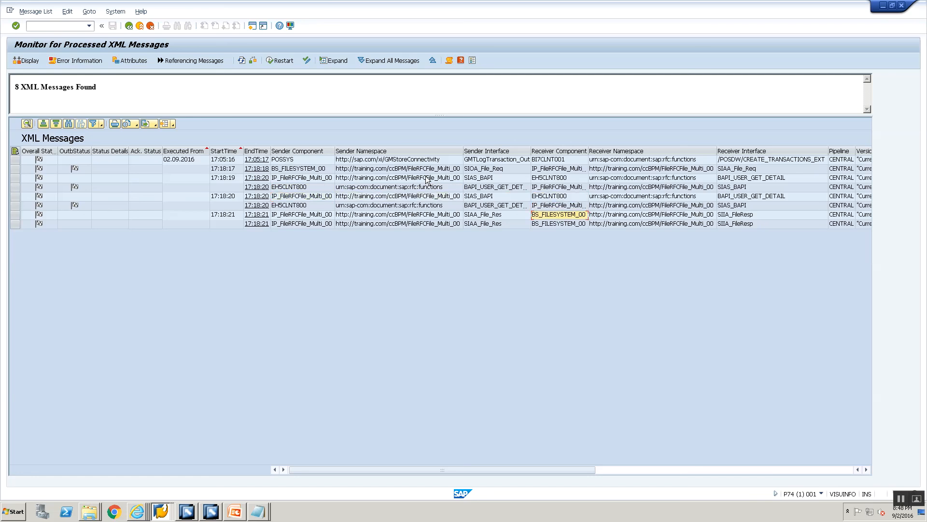
key(Up)
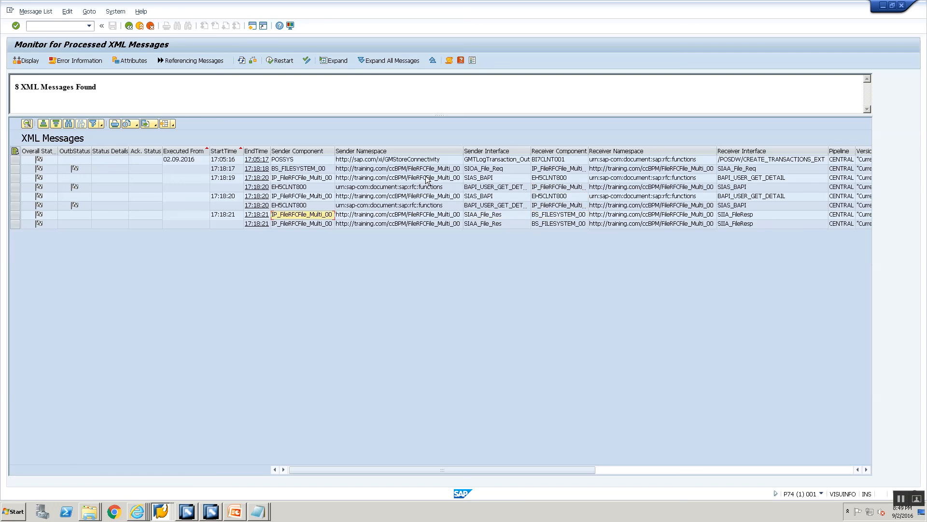
key(Down)
key(Up)
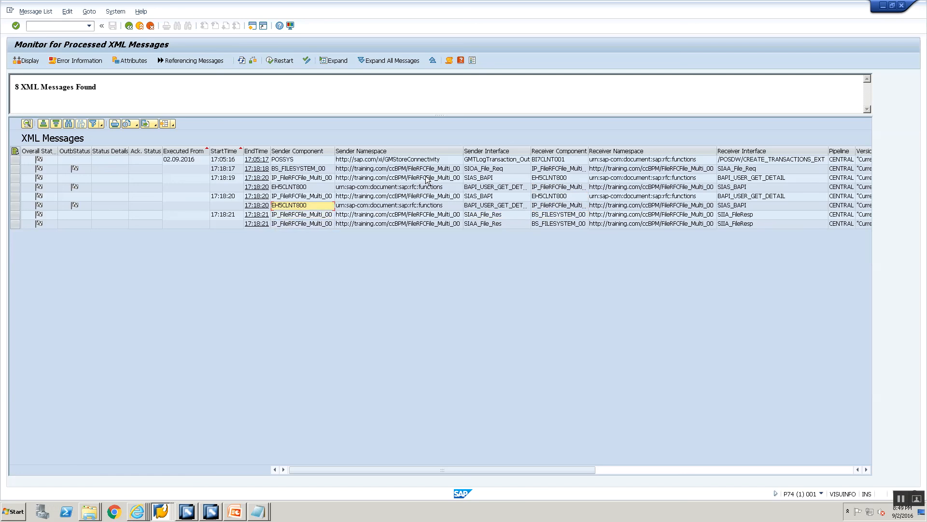
key(Down)
key(Right)
key(Right)
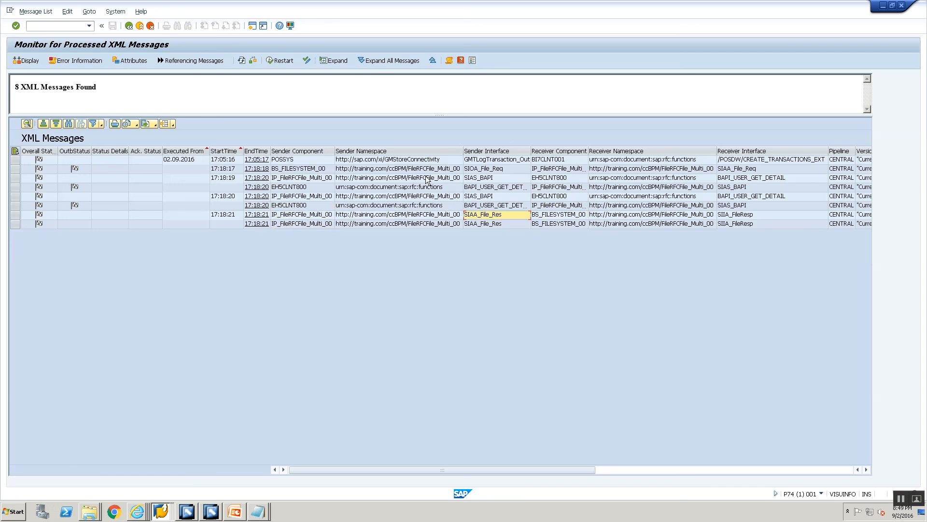
- Inspect the payload of the BS_FILESYSTEM_00 file request message and return to the message list
click(302, 172)
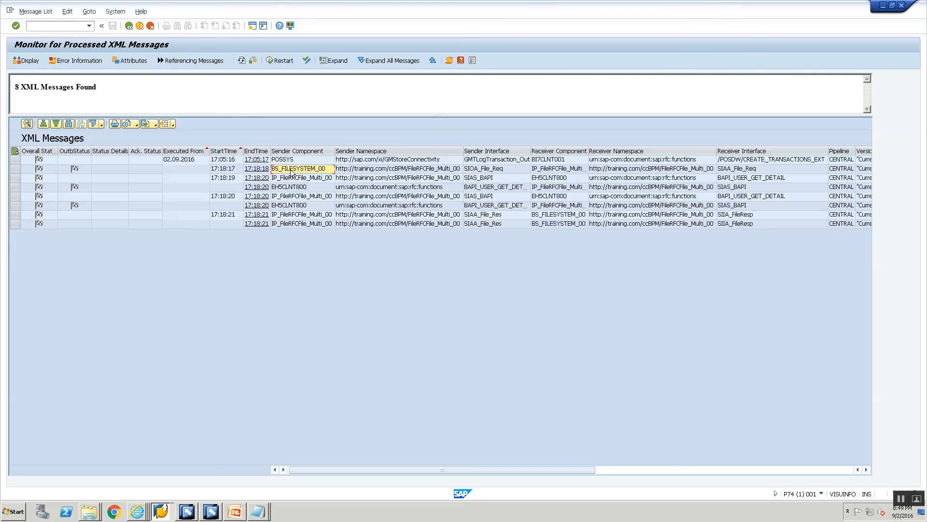
double_click(292, 172)
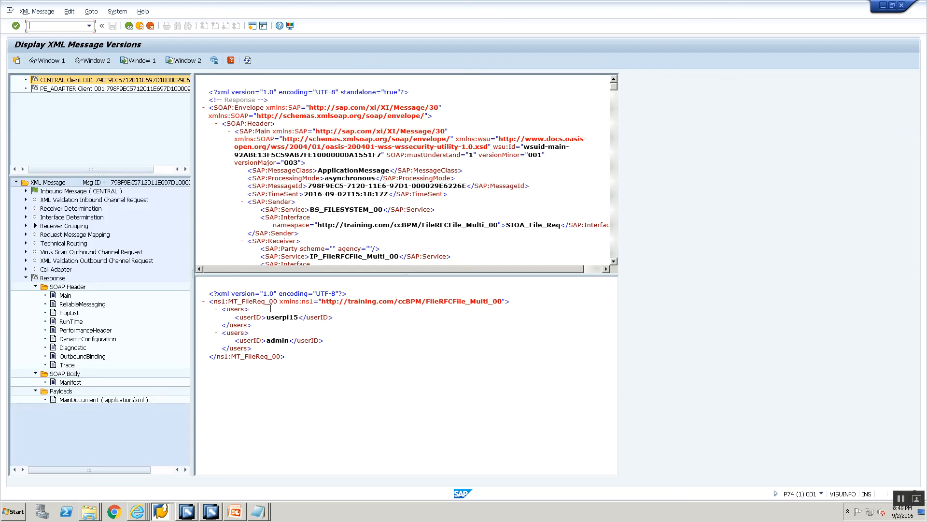
click(129, 26)
- Inspect the first SIAS_BAPI call started at 17:18:19, check the last name and personnel number in its response, and return to the list
click(302, 178)
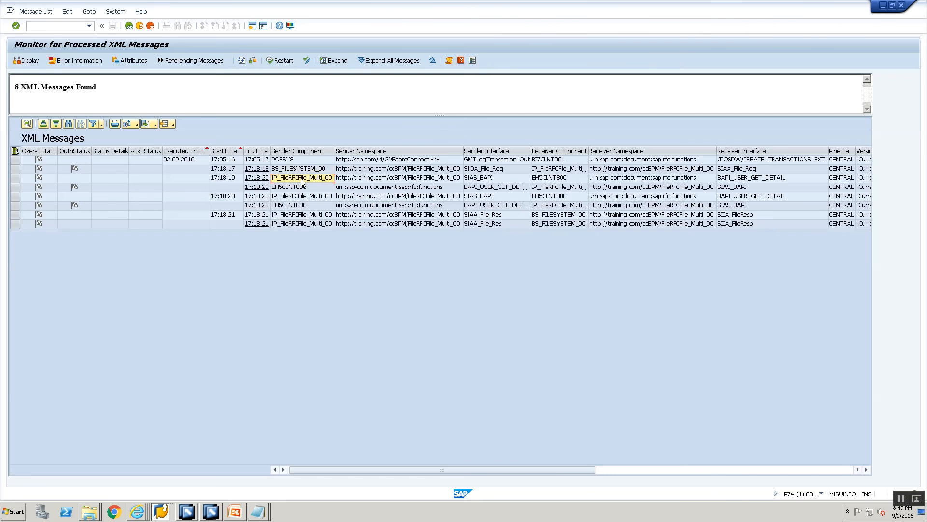
double_click(302, 179)
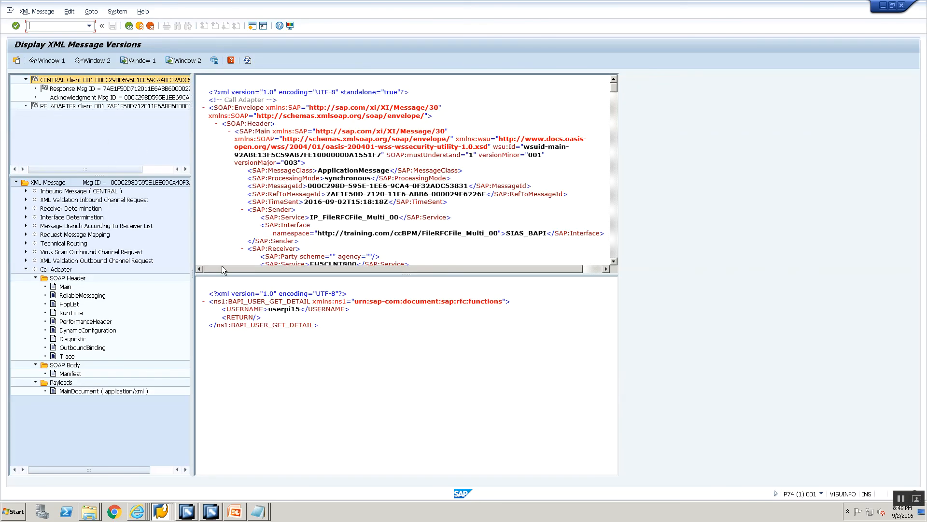
double_click(72, 89)
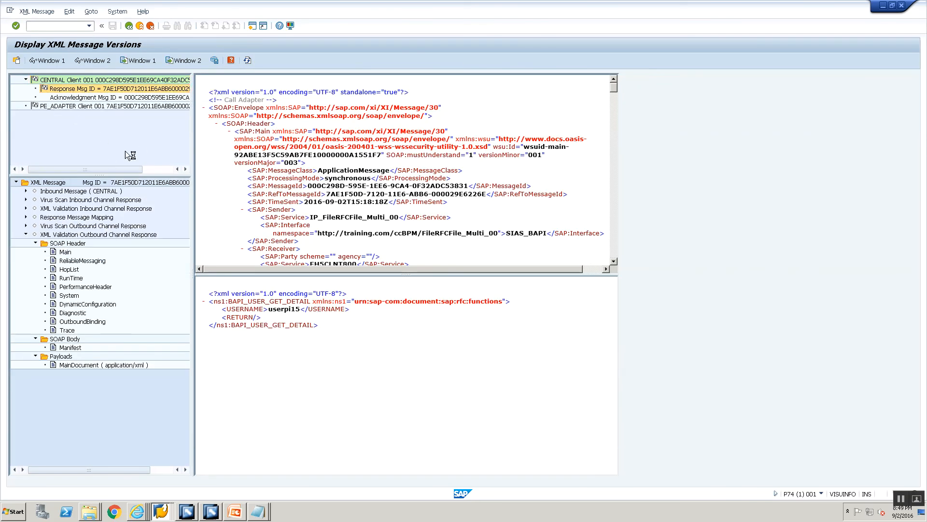
double_click(285, 317)
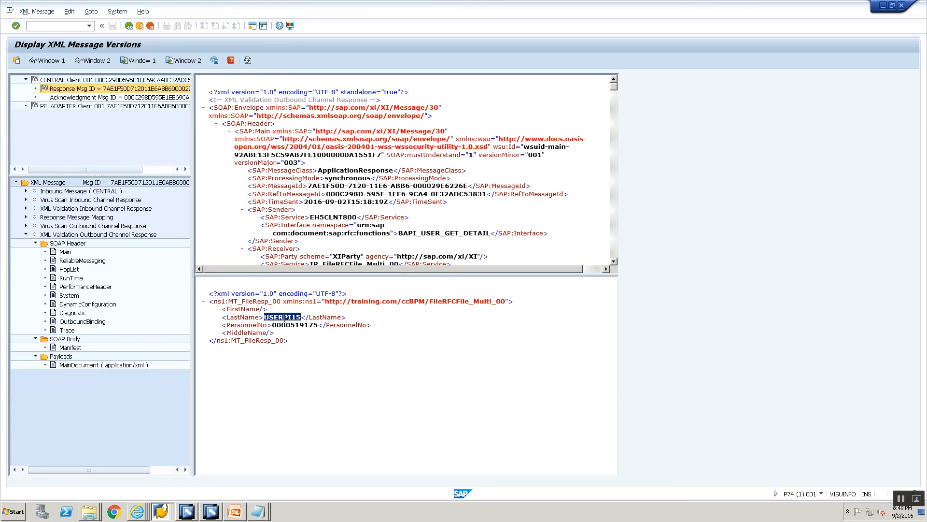
double_click(286, 325)
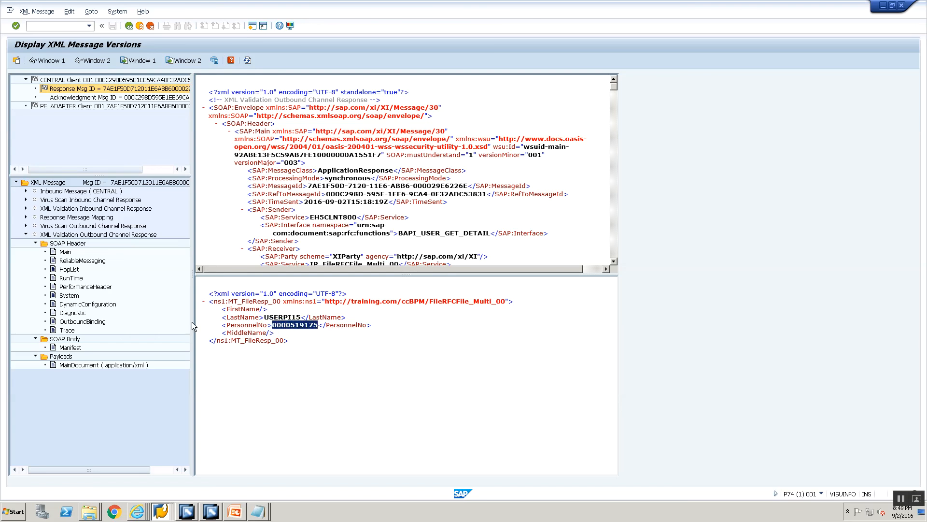
click(129, 26)
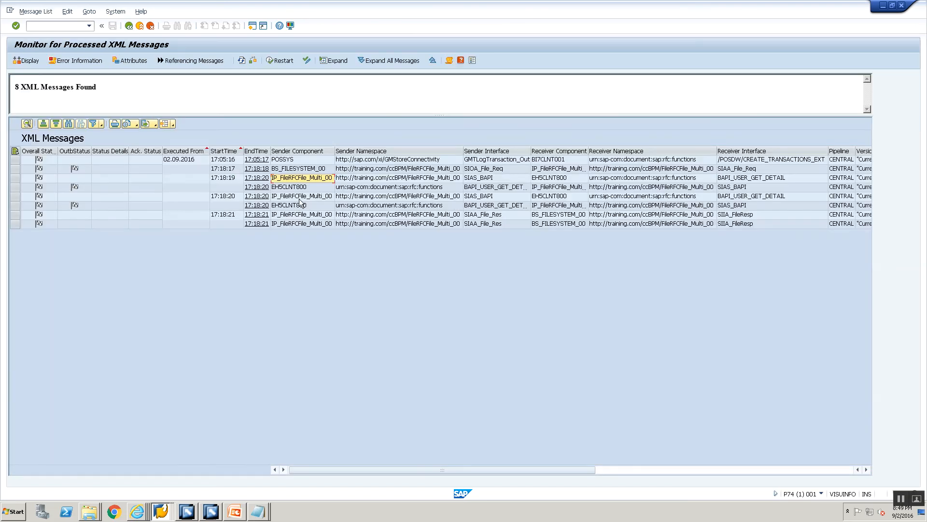
- Inspect the payload of the first EH5CLNT800 response message and return to the message list
click(300, 187)
click(272, 223)
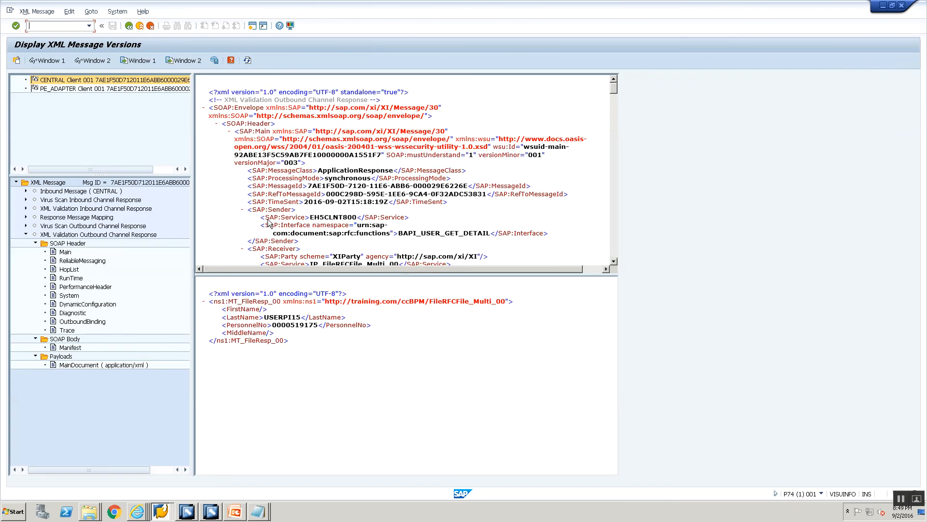
click(128, 26)
- Inspect the second SIAS_BAPI call started at 17:18:20, check the personnel number in its response, and return to the list
double_click(310, 198)
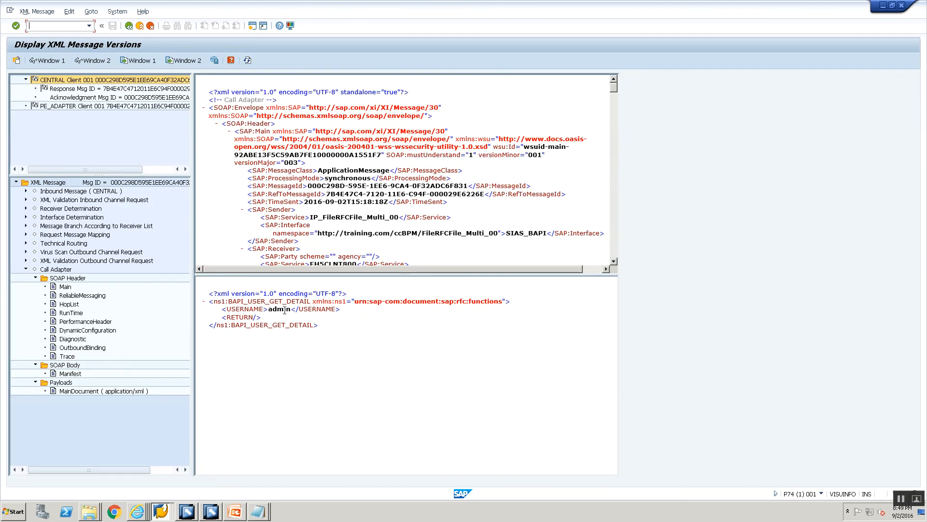
click(88, 89)
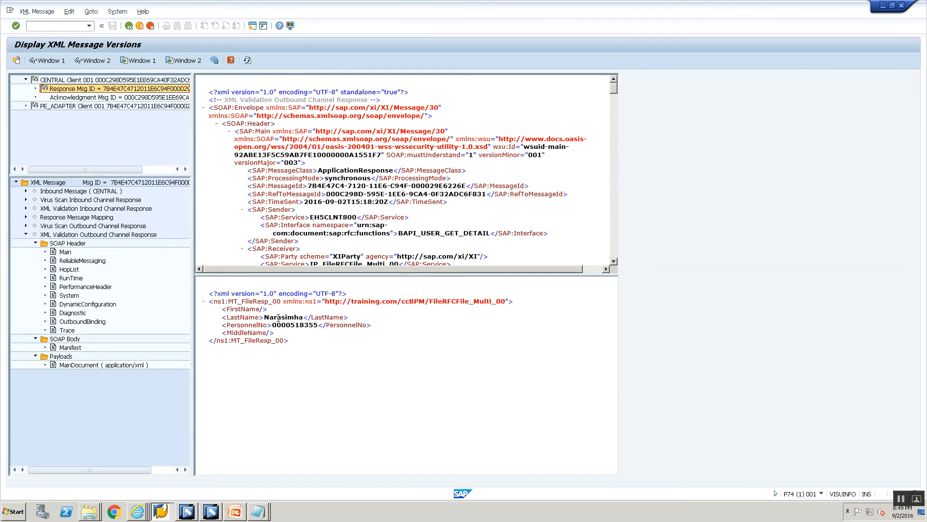
double_click(295, 324)
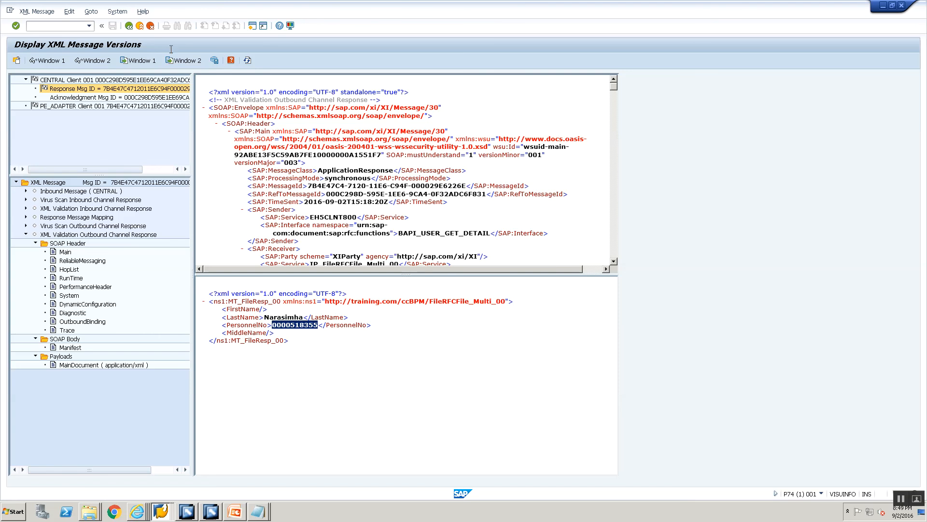
click(129, 26)
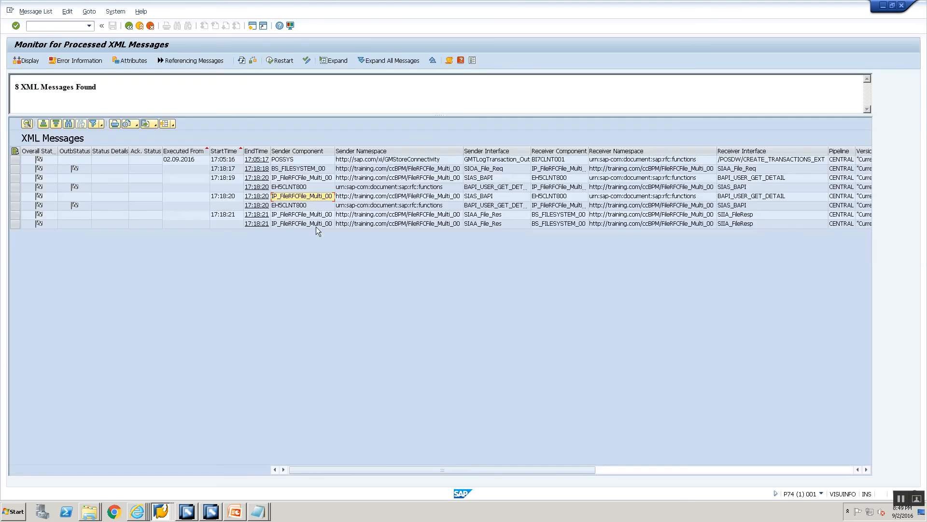
- Examine the Technical Routing MainDocument payload of the first SIAA_File_Res message and return to the message list
double_click(311, 217)
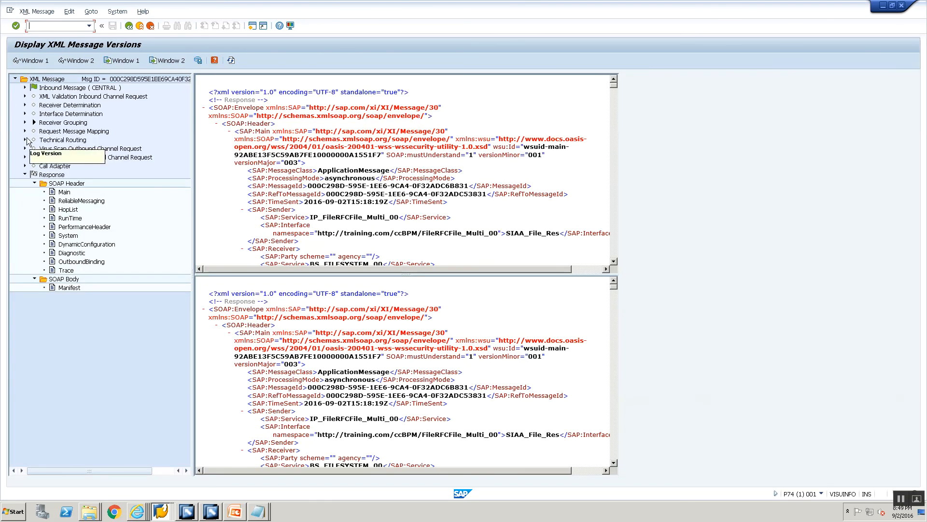
click(26, 140)
click(35, 165)
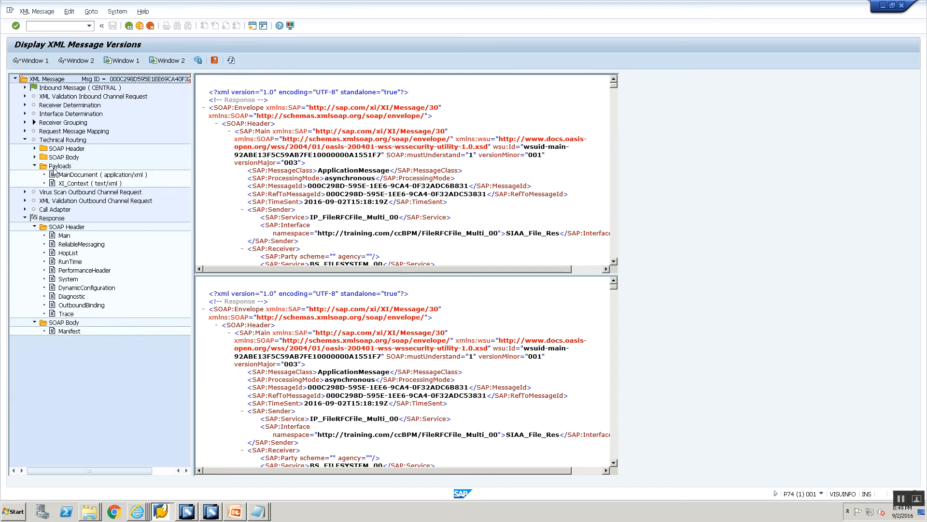
double_click(56, 174)
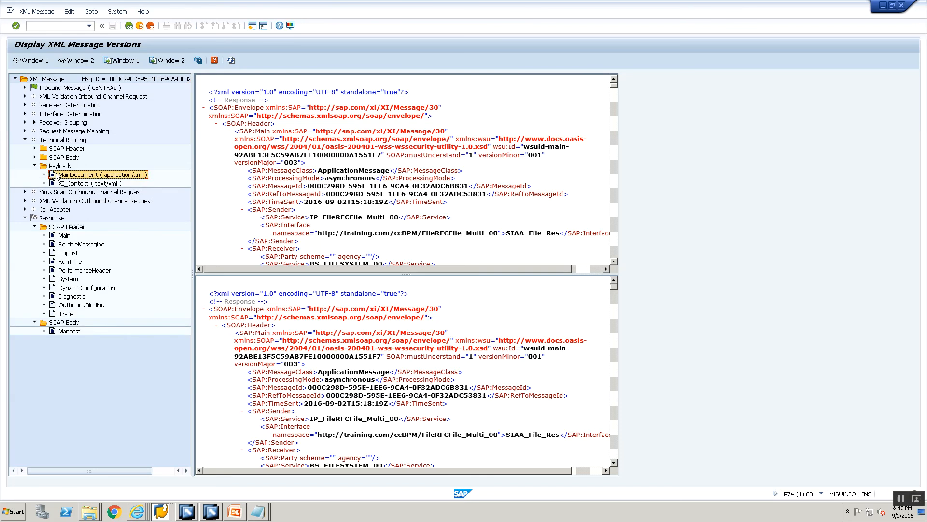
click(129, 25)
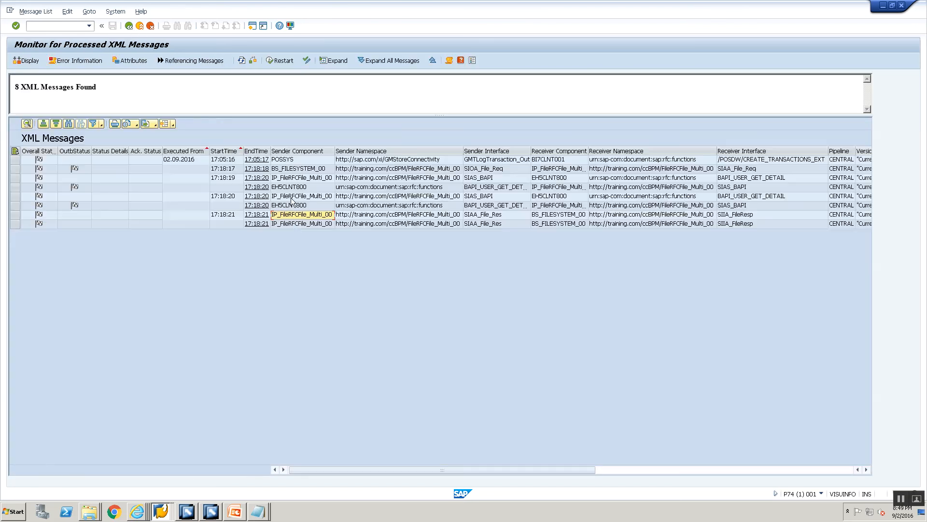
- Examine the Technical Routing MainDocument payload of the second SIAA_File_Res message and return to the message list
double_click(290, 224)
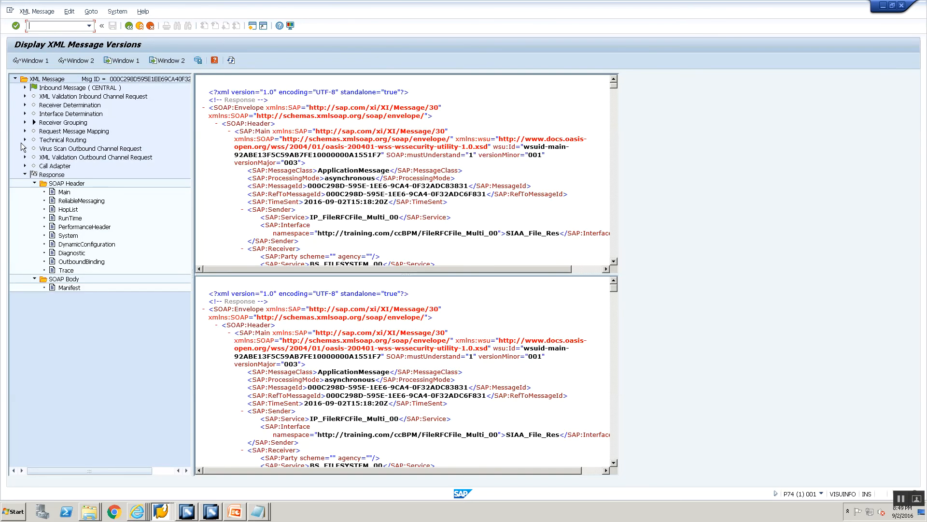
click(24, 140)
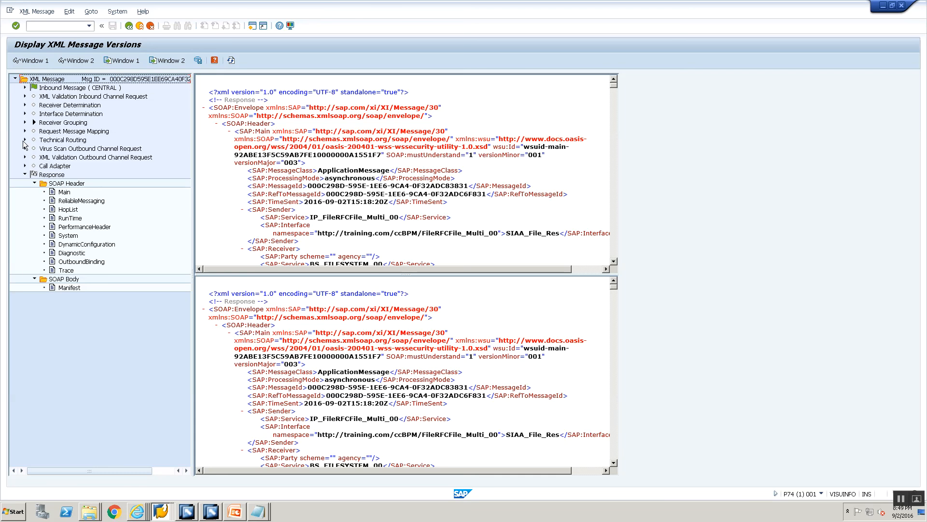
click(24, 139)
click(35, 166)
double_click(68, 175)
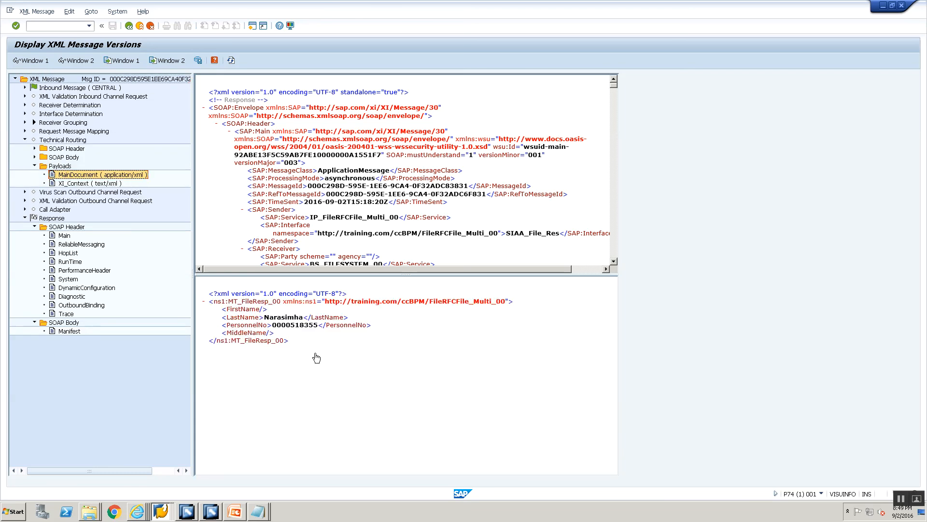
click(129, 26)
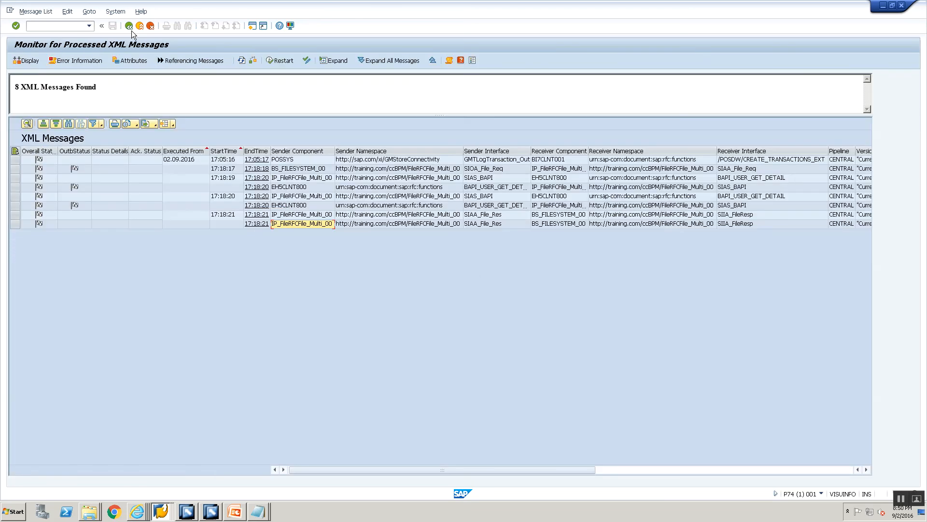
- Review the graphical workflow log for the file request message's outbound PE entry through to workflow completion, and return to the message list
click(609, 468)
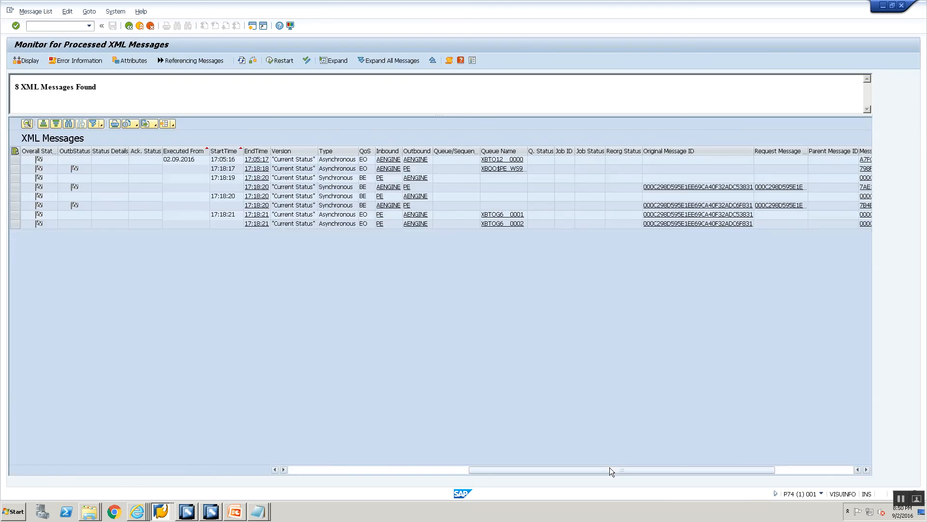
click(384, 225)
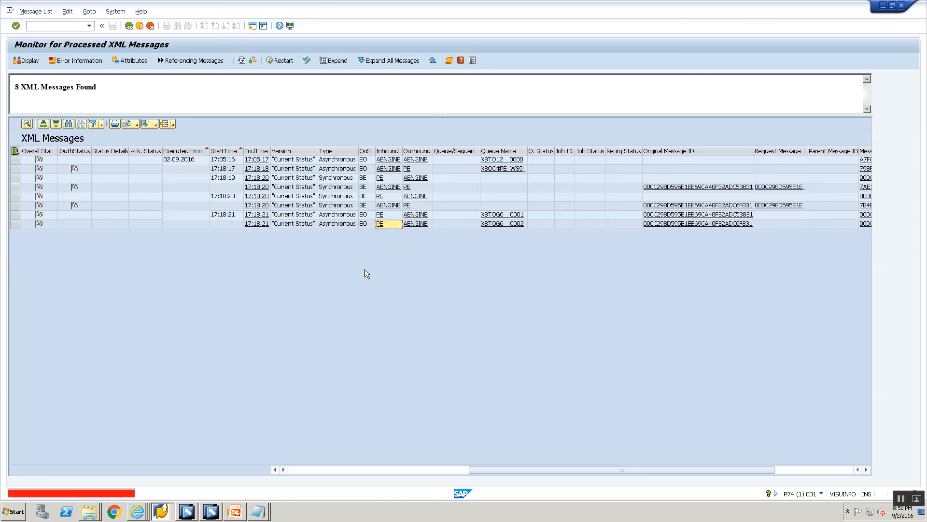
click(406, 165)
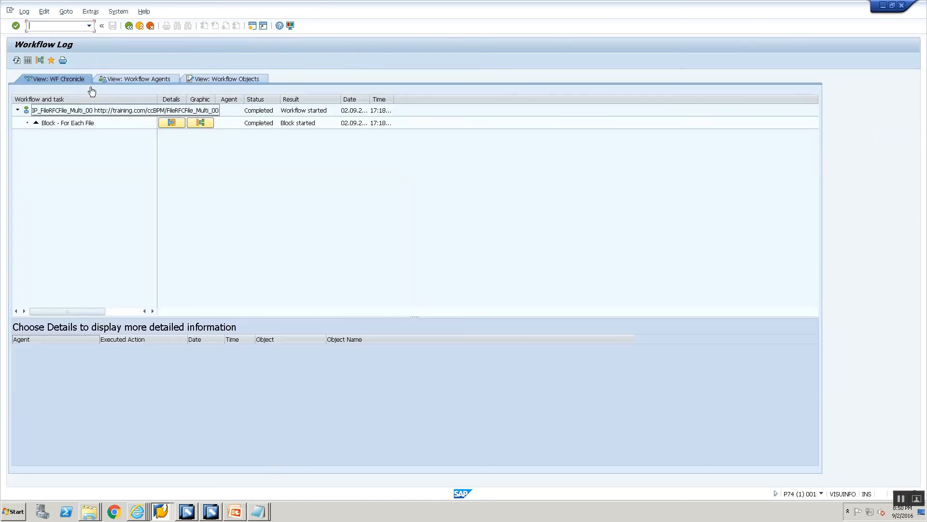
click(204, 123)
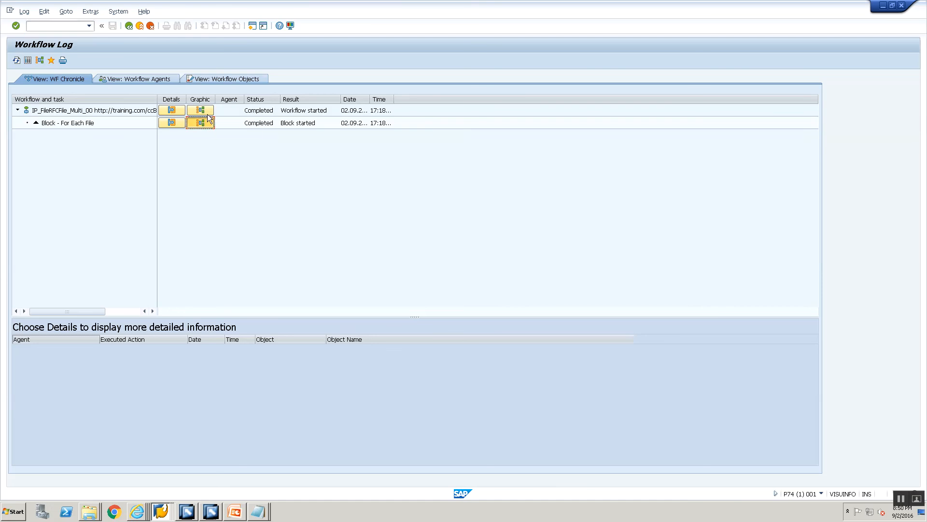
click(203, 110)
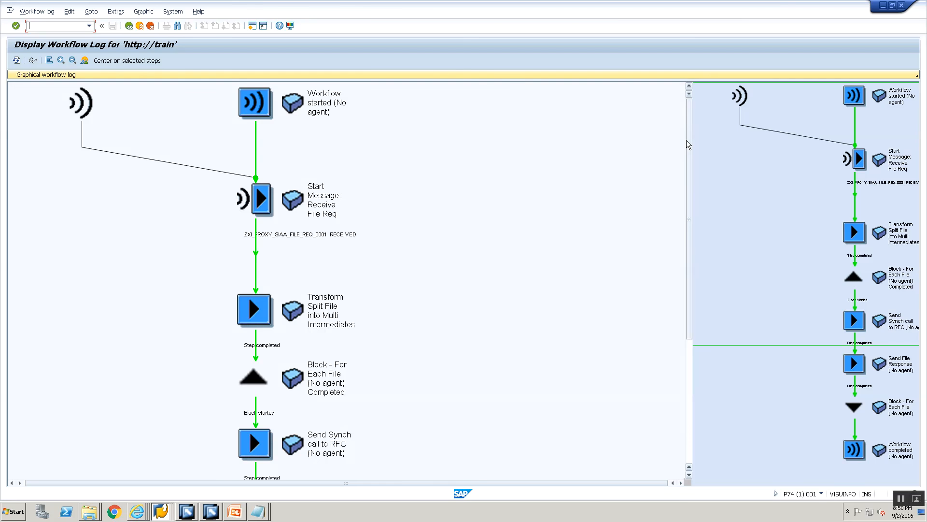
scroll(685, 161, down, 2)
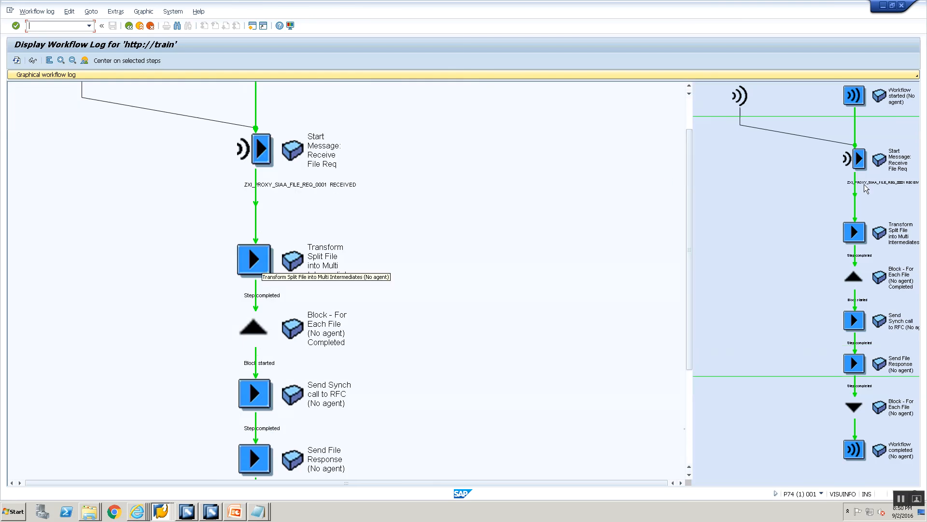
drag(691, 209, 682, 314)
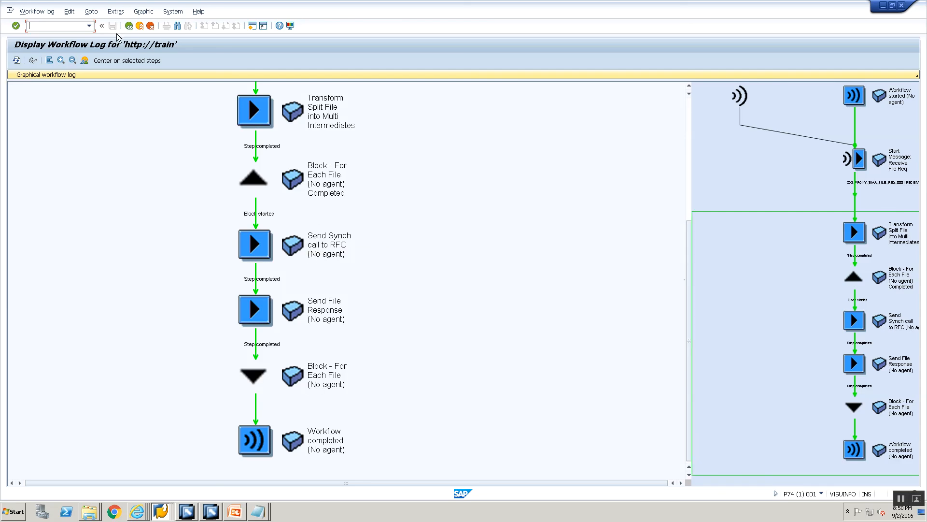
click(129, 25)
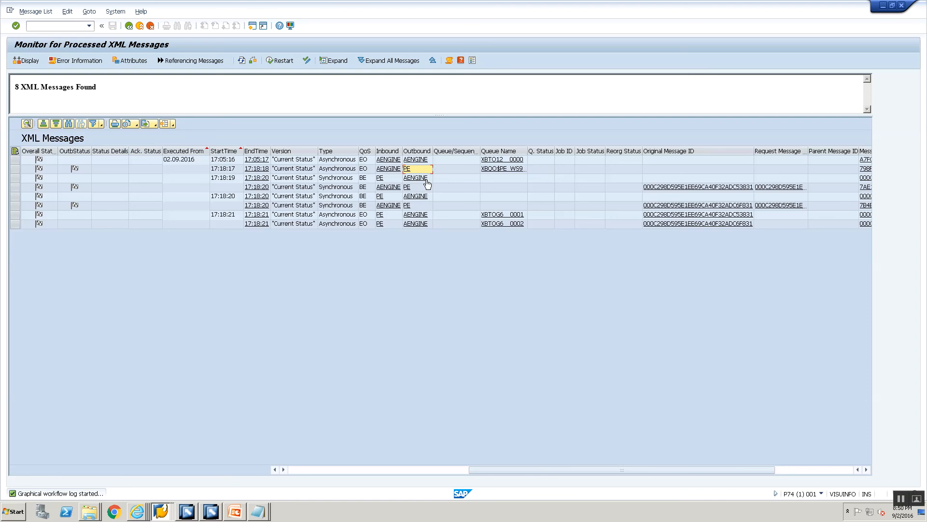
- Open the technical-details workflow log from the 17:18:17 message's outbound PE entry and select the Transform Split File into Multi Intermediates step
click(407, 170)
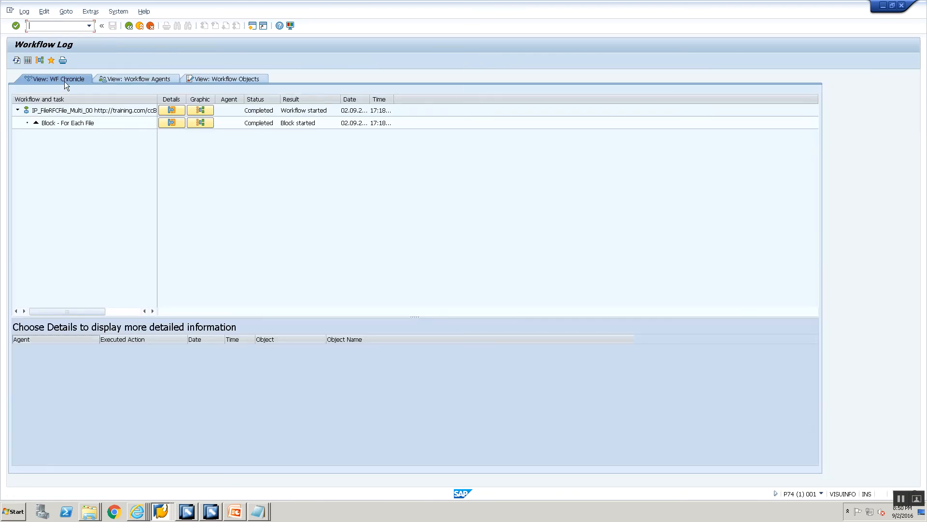
click(27, 61)
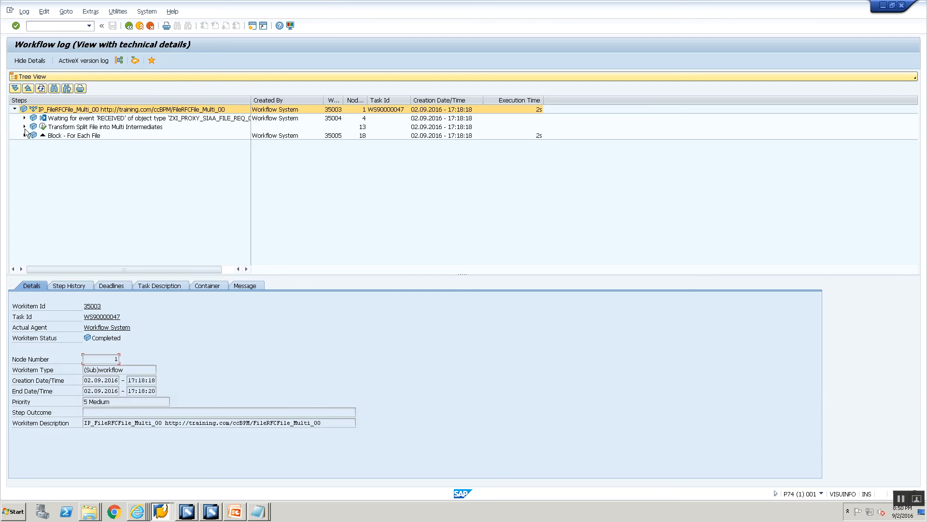
click(24, 127)
click(53, 127)
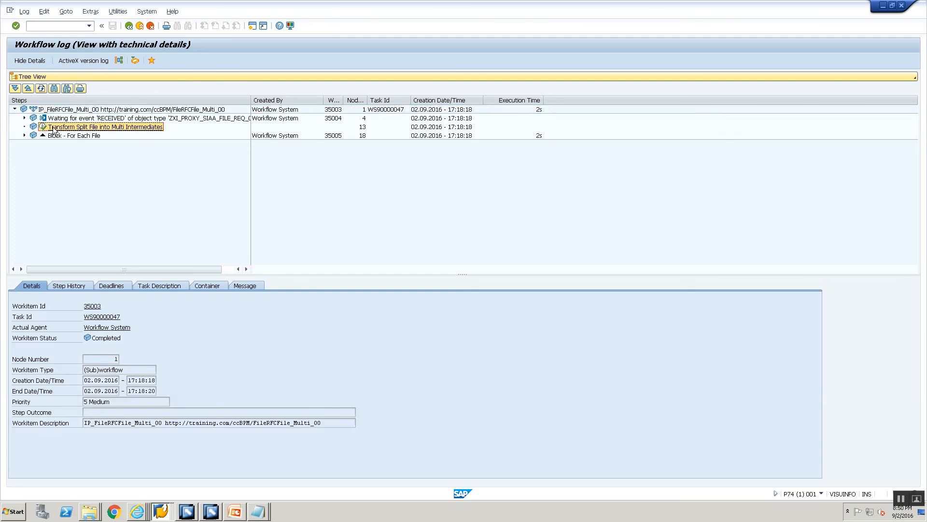
- Examine the entries under MESSAGES_OUT and MESSAGES_IN in the transformation step's container
click(202, 286)
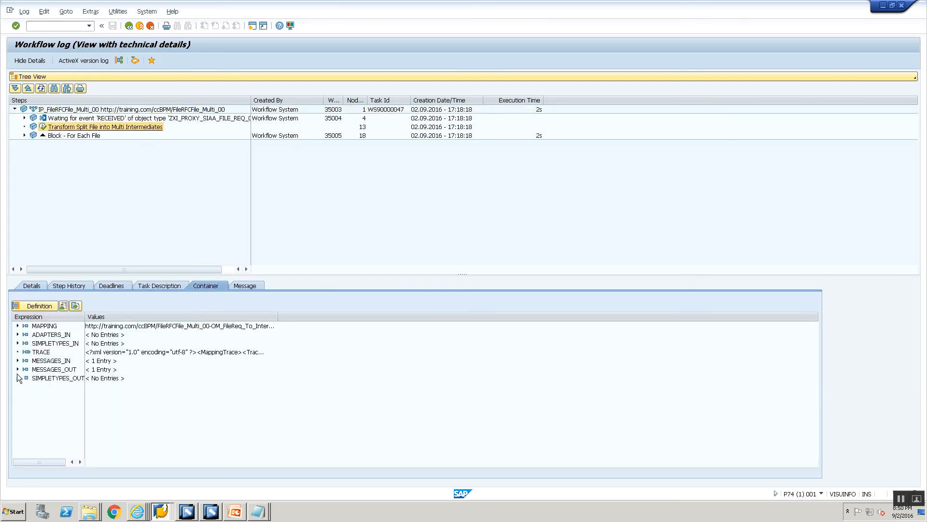
click(17, 370)
click(27, 378)
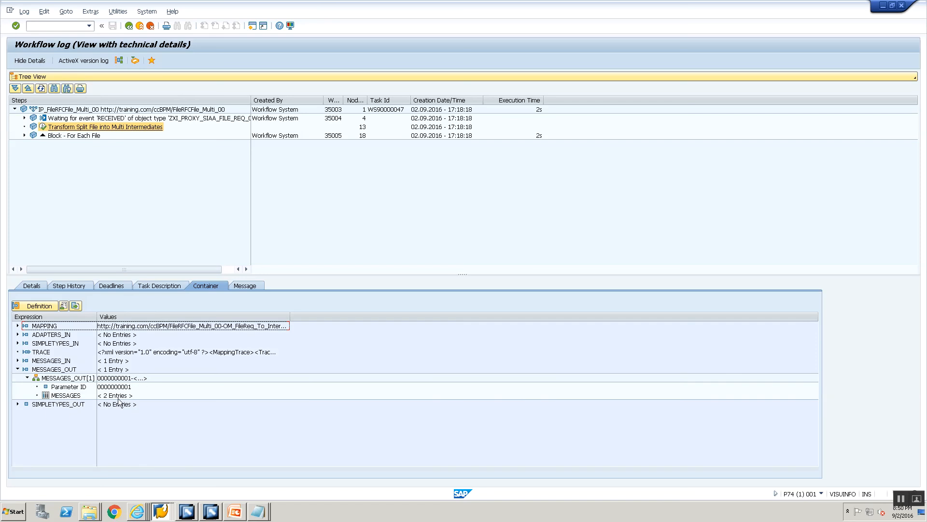
click(18, 361)
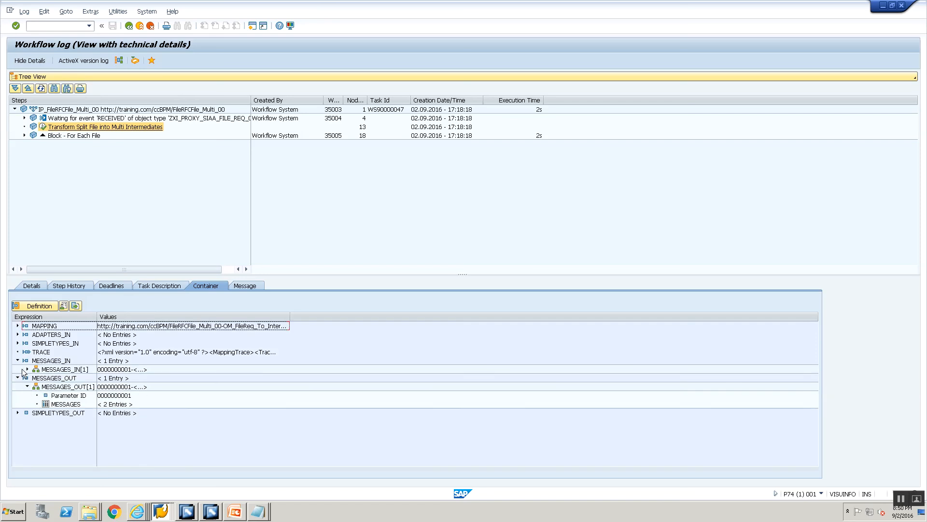
click(27, 369)
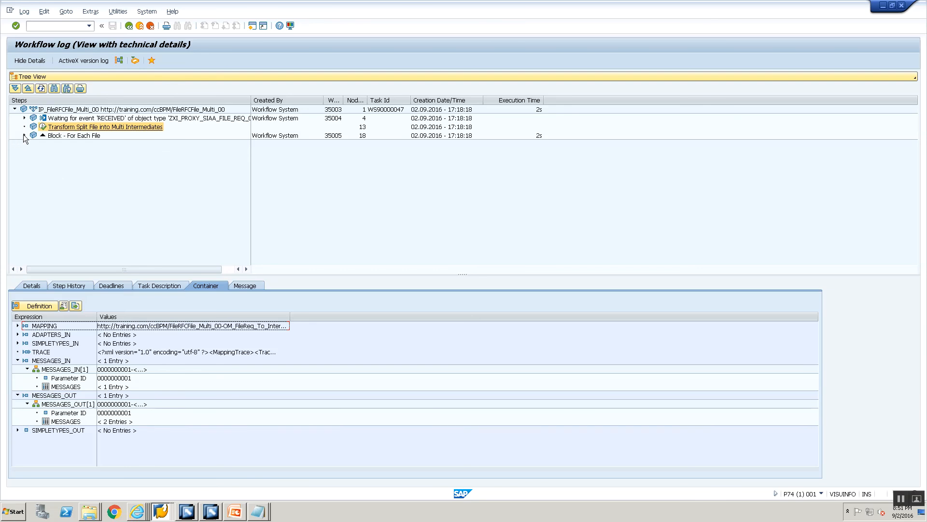
- Review the send steps executed in Loop 1 and Loop 2 of Block - For Each File, and return to the message list
click(25, 136)
click(34, 144)
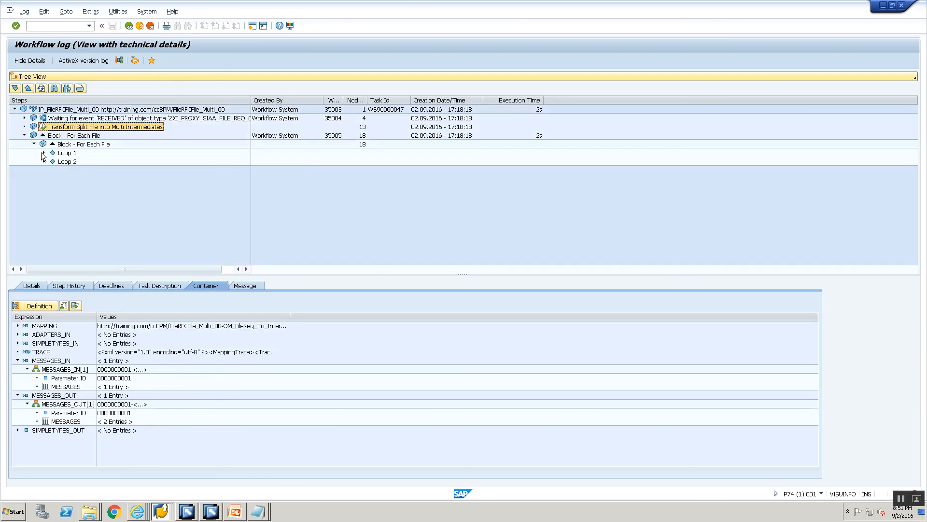
click(43, 152)
click(44, 179)
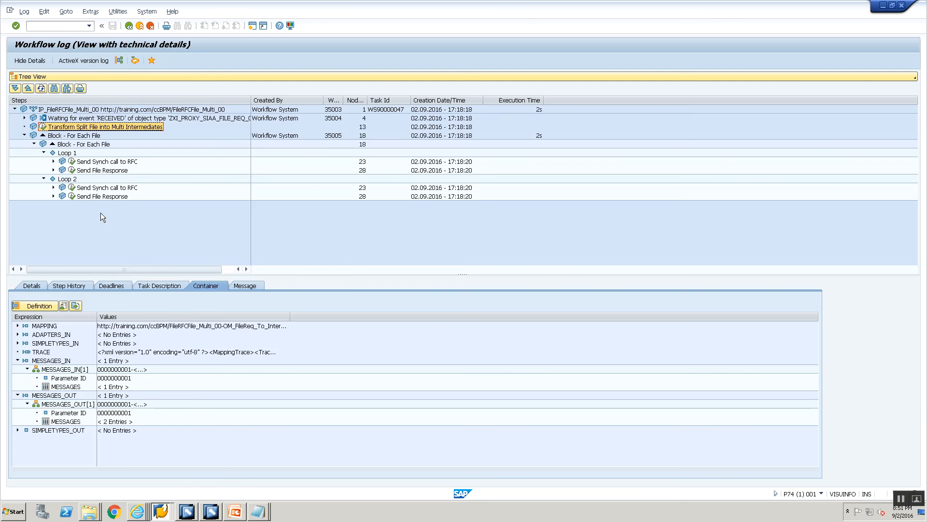
click(140, 24)
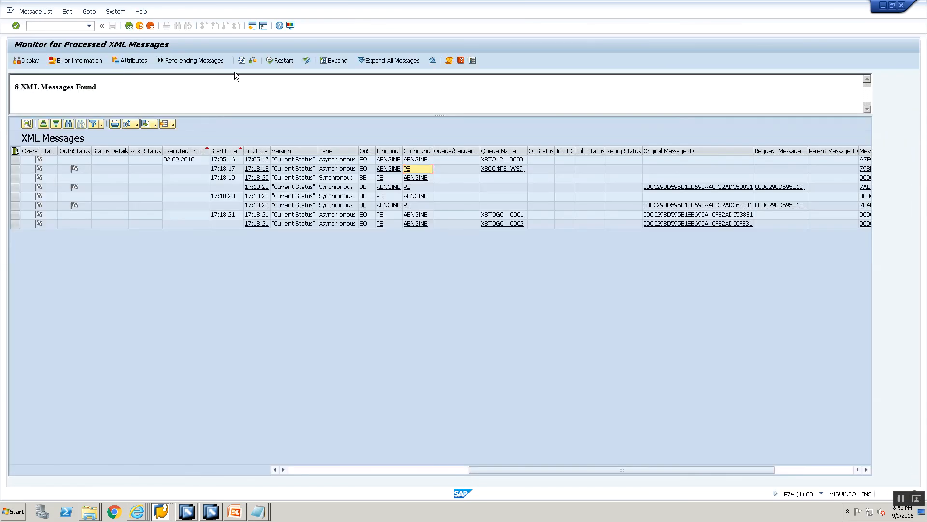
click(239, 57)
- In Enterprise Services Builder, open integration process IP_FileRFCFile_Multi_00 and review the properties of its transformation step, For Each File block and Send File Response step
click(210, 511)
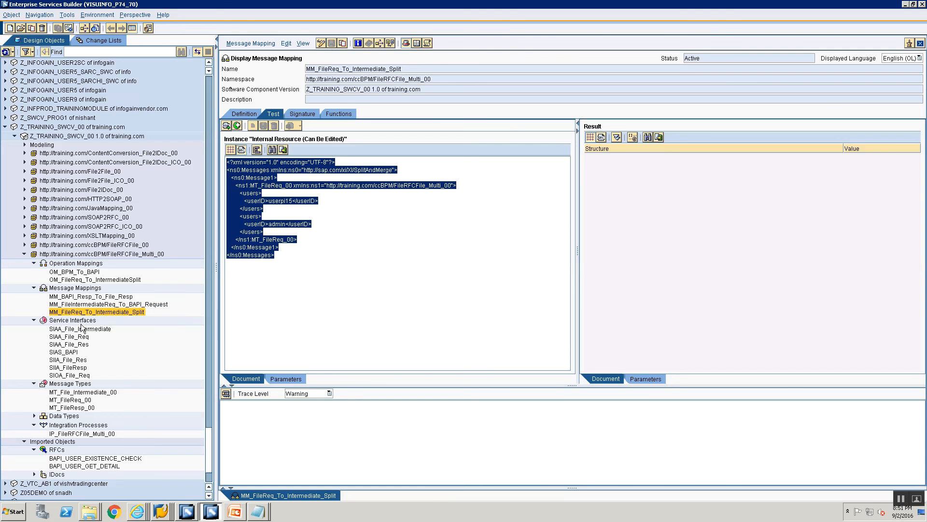
double_click(65, 435)
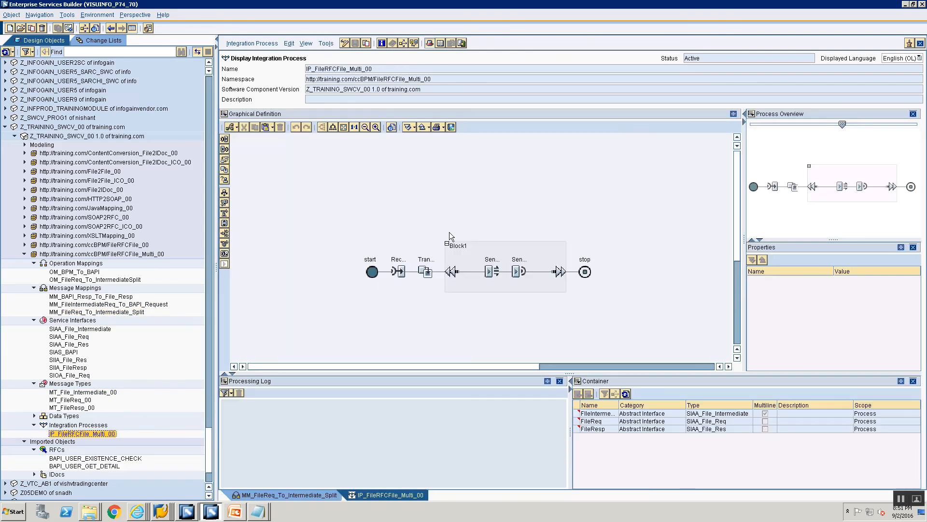
click(423, 270)
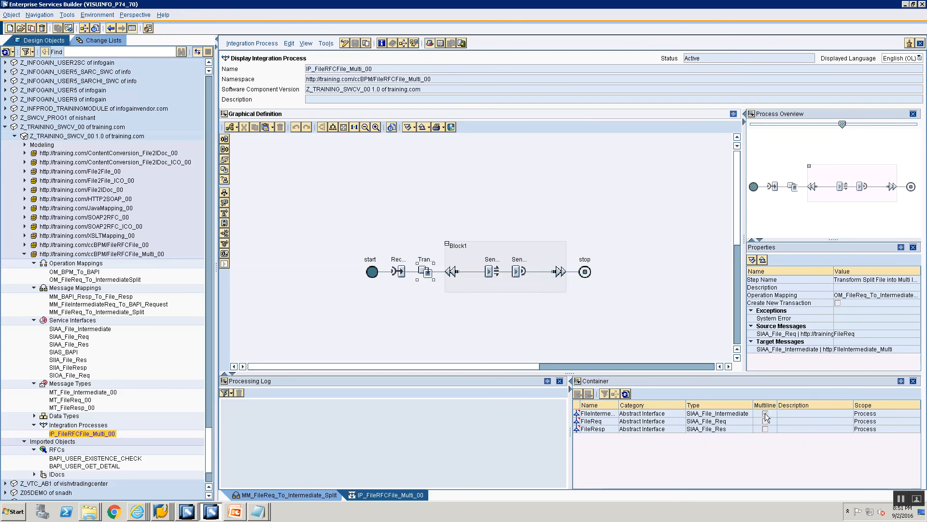
click(473, 258)
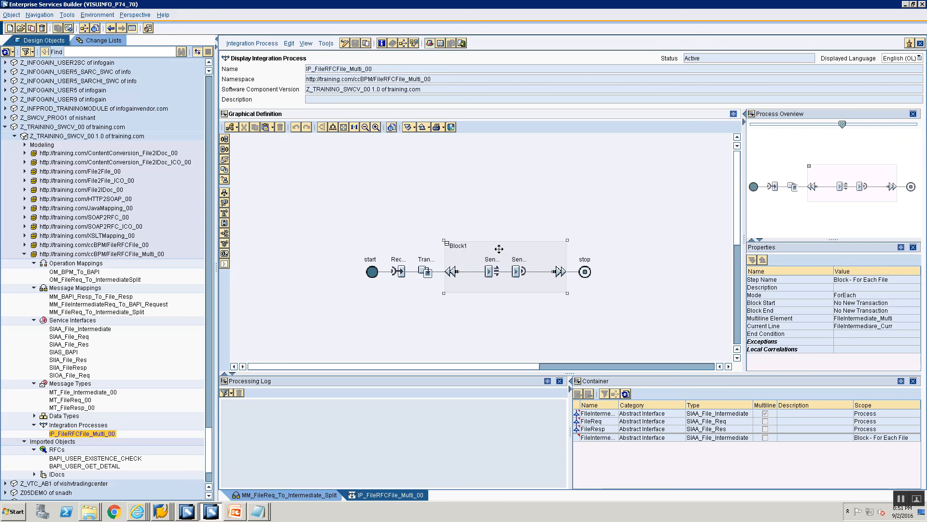
click(520, 270)
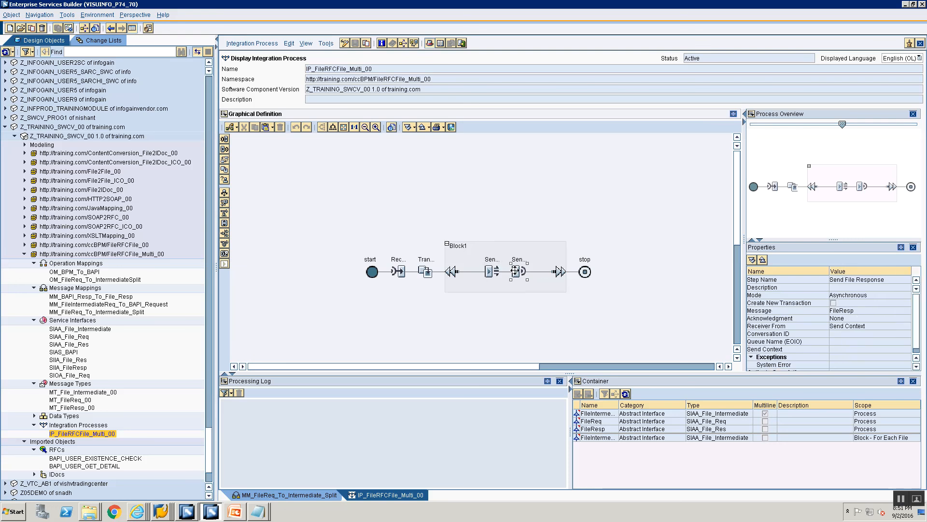
click(424, 271)
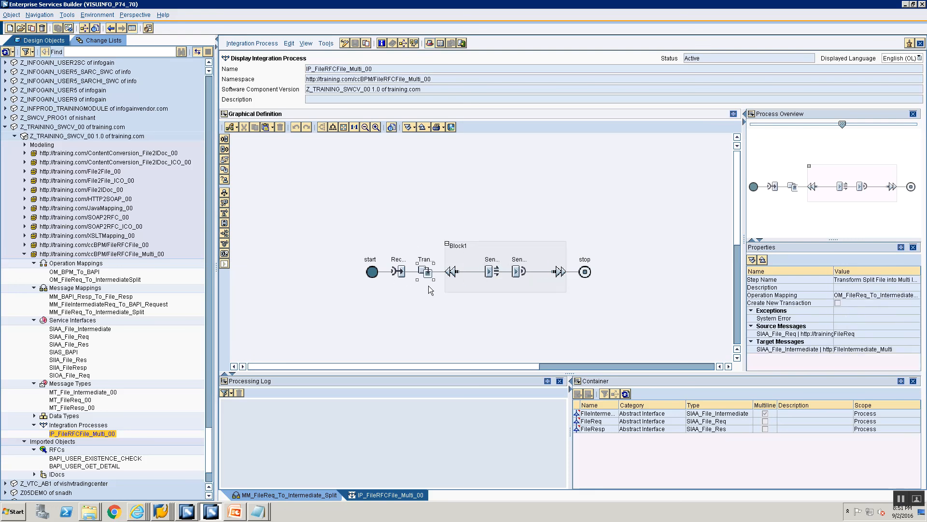
click(460, 251)
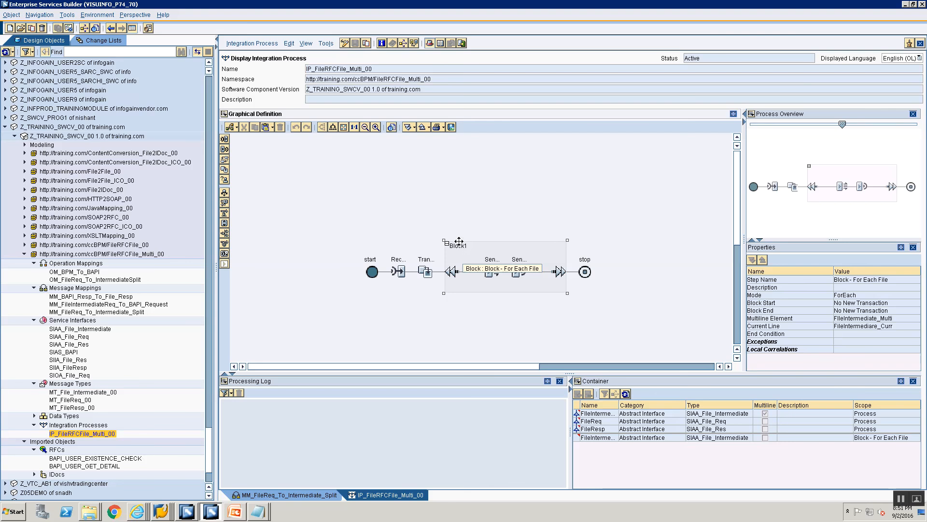